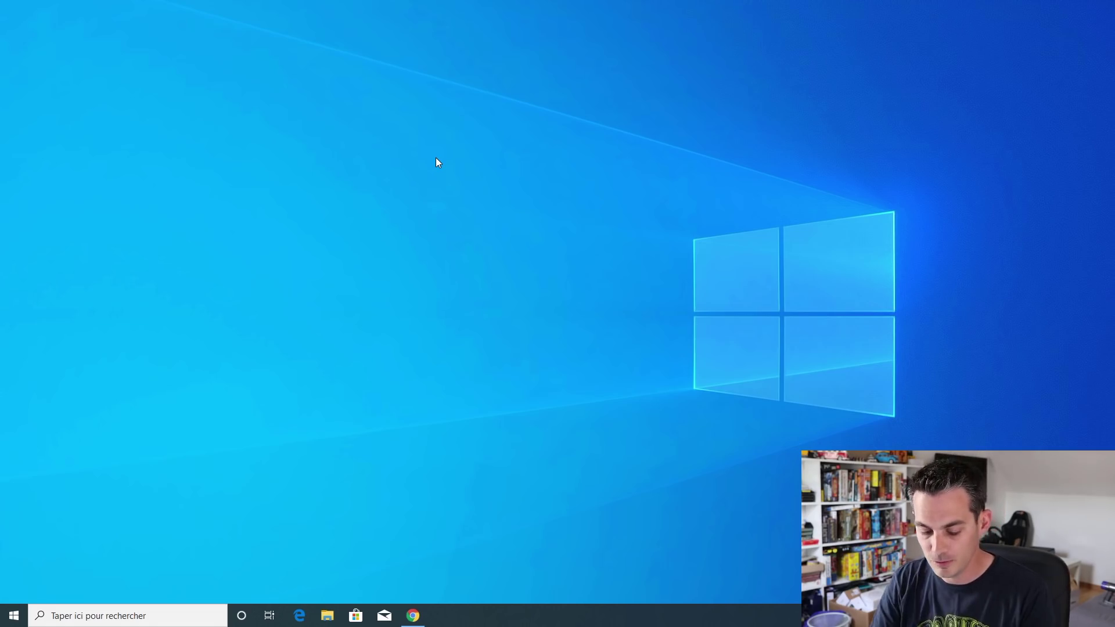
Lock the computer, then sign back in with the account PIN
key(super+l)
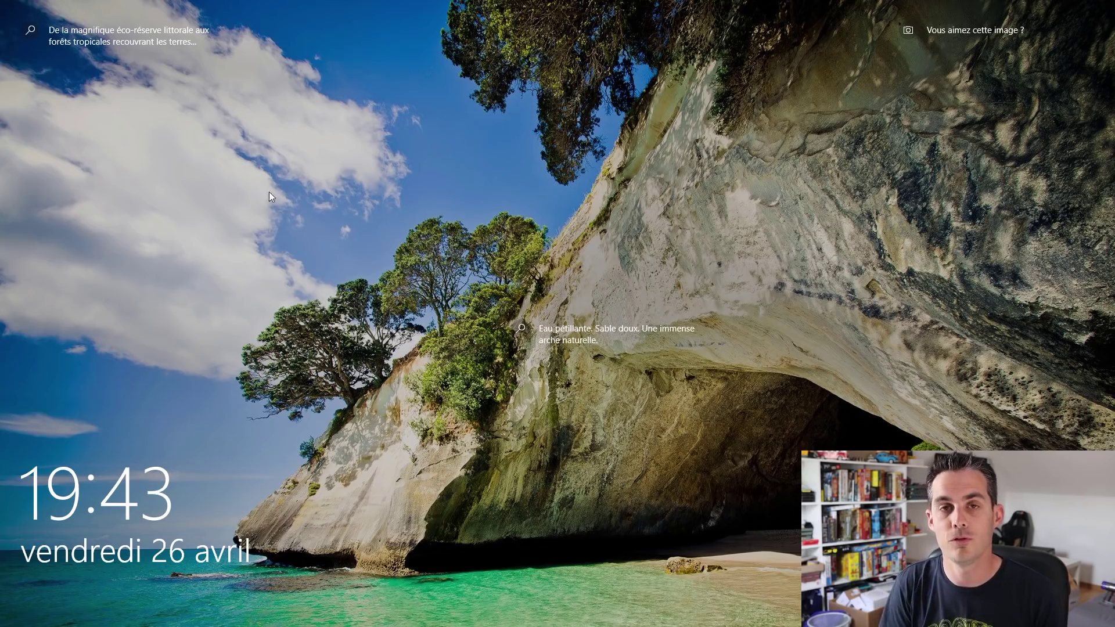
key(space)
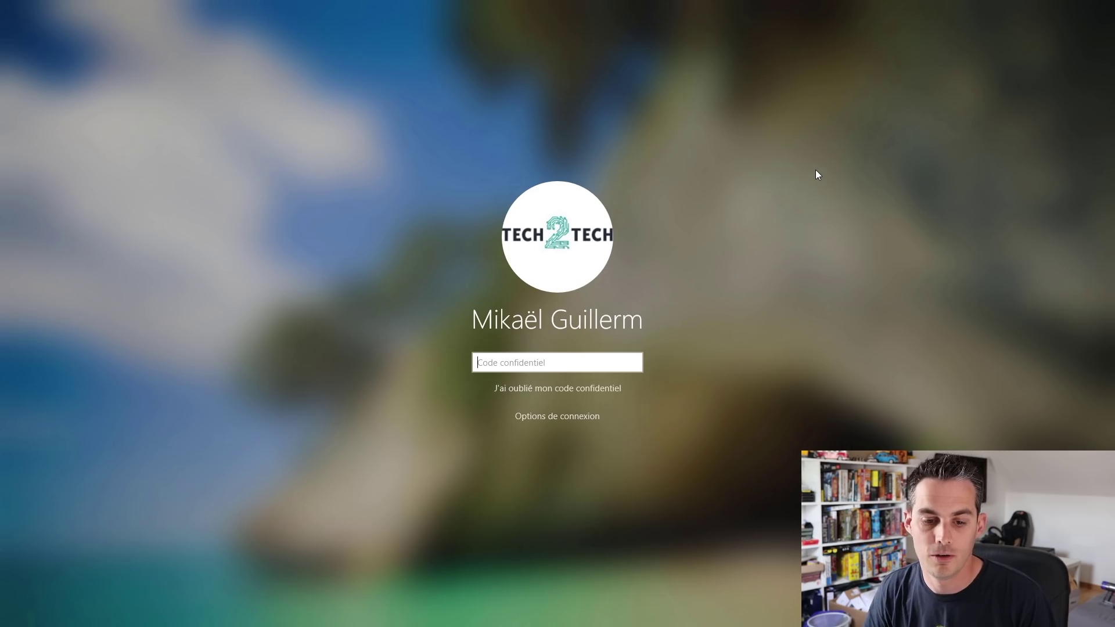
text(1234)
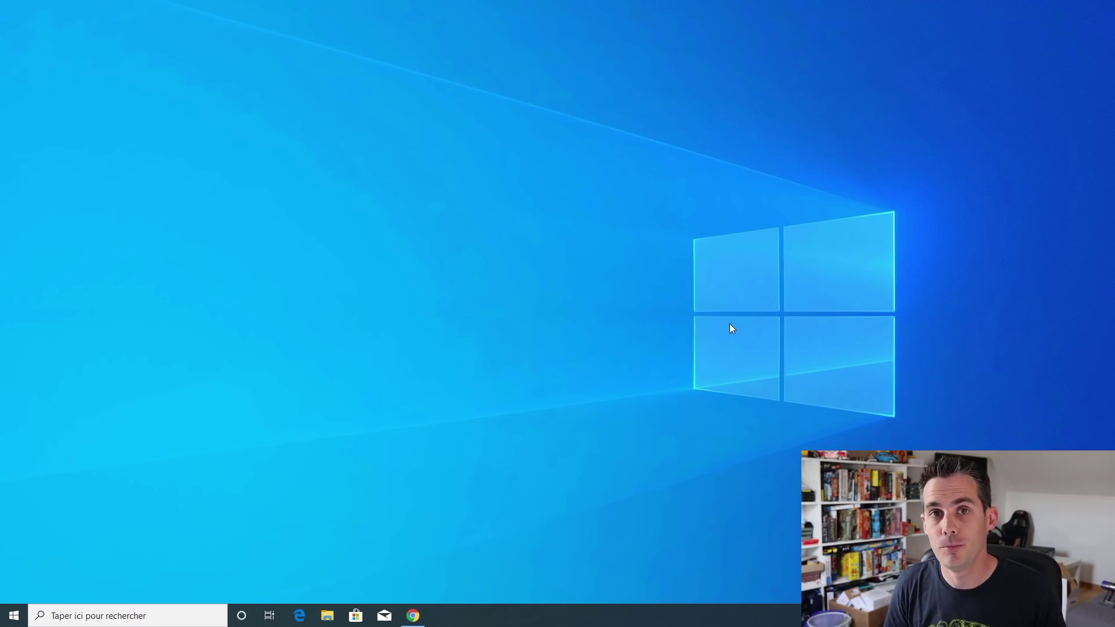
Narrow the Start menu to one tile column, then widen it back to two
click(12, 615)
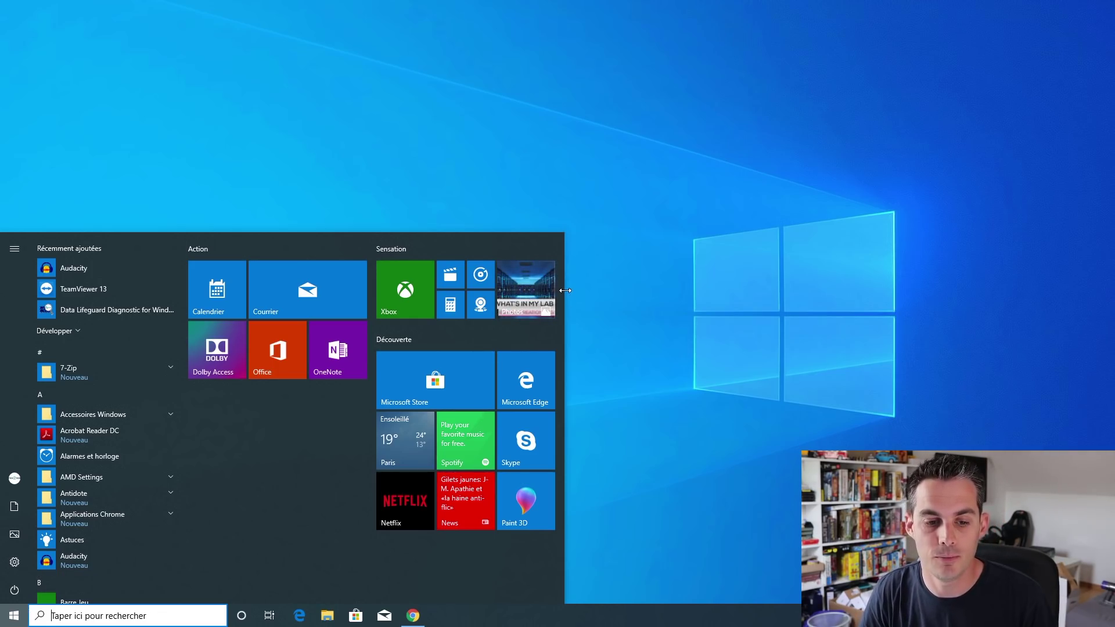
drag(565, 291, 368, 316)
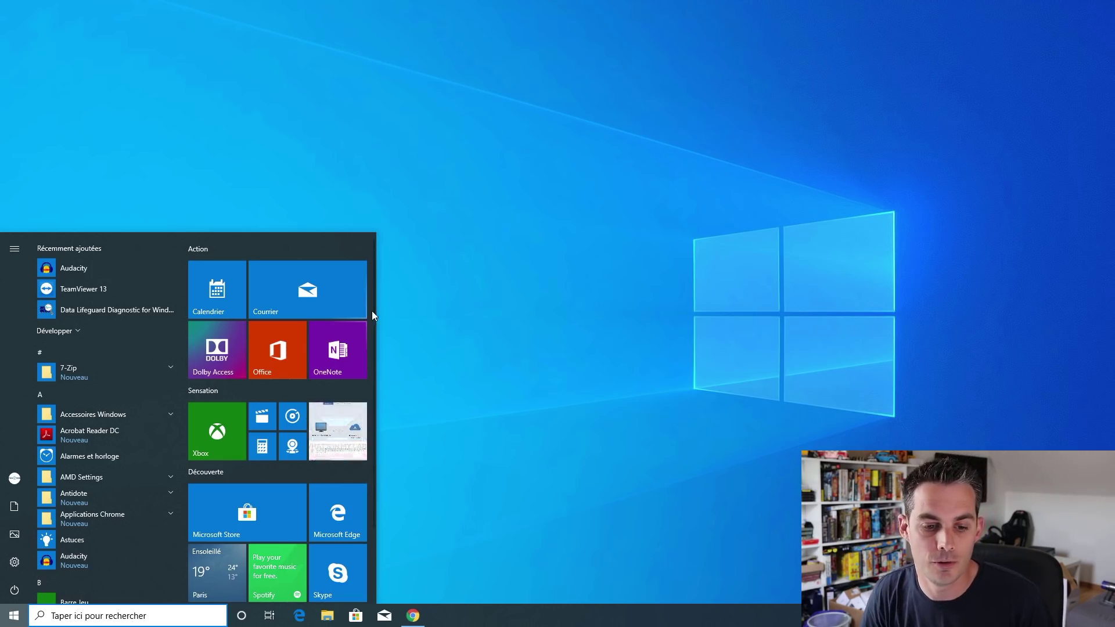
drag(375, 308, 577, 293)
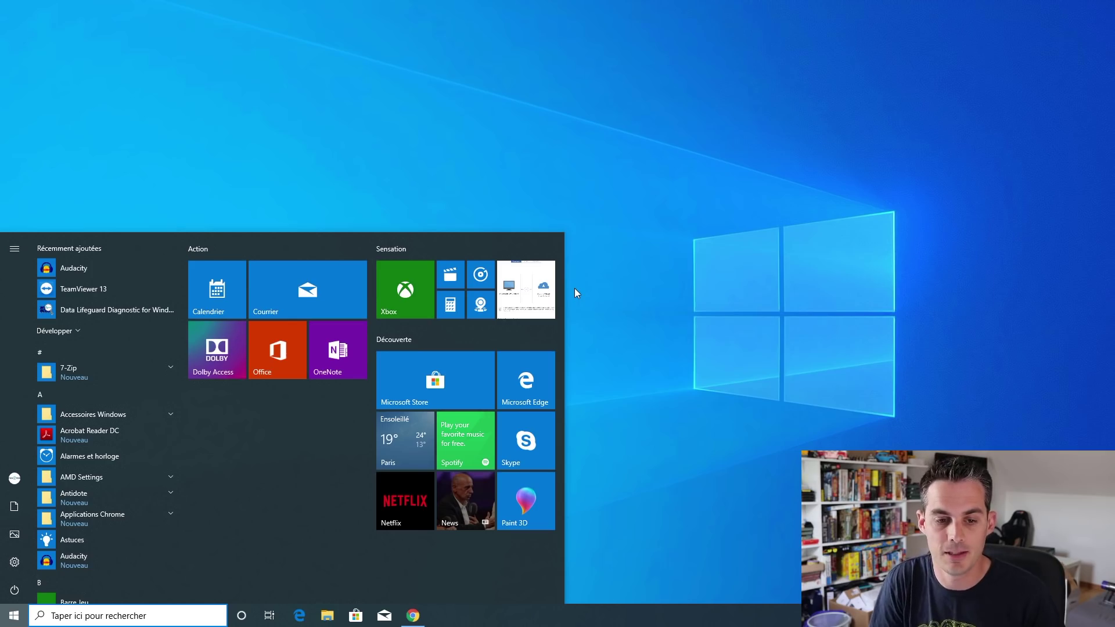
Look over the Sensation group and Xbox tile options and the power choices without shutting down
right_click(403, 250)
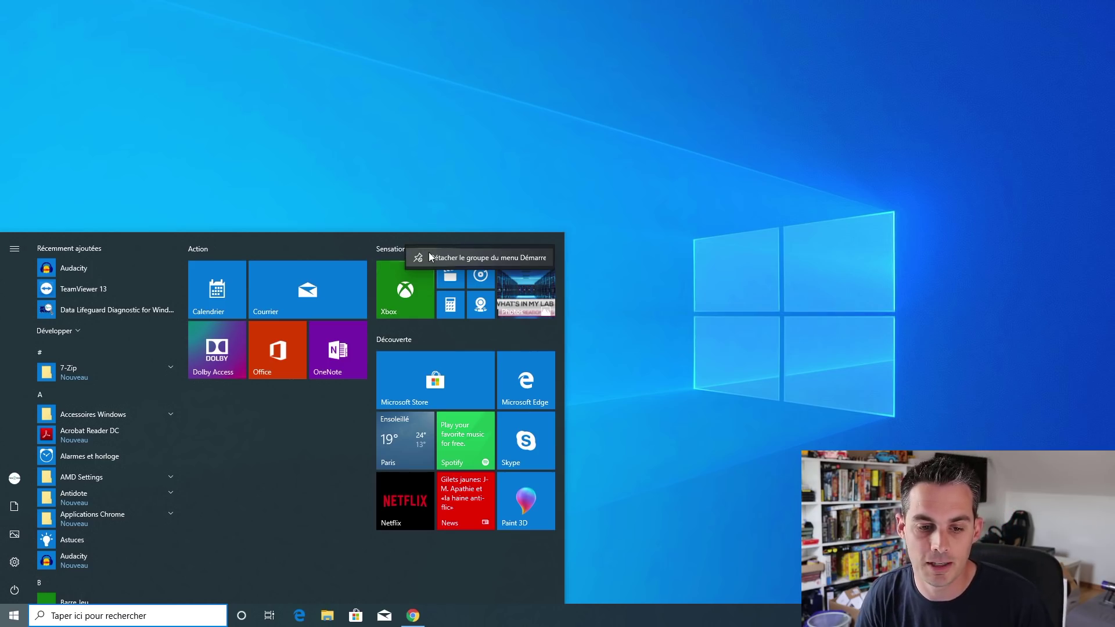
right_click(423, 299)
right_click(423, 299)
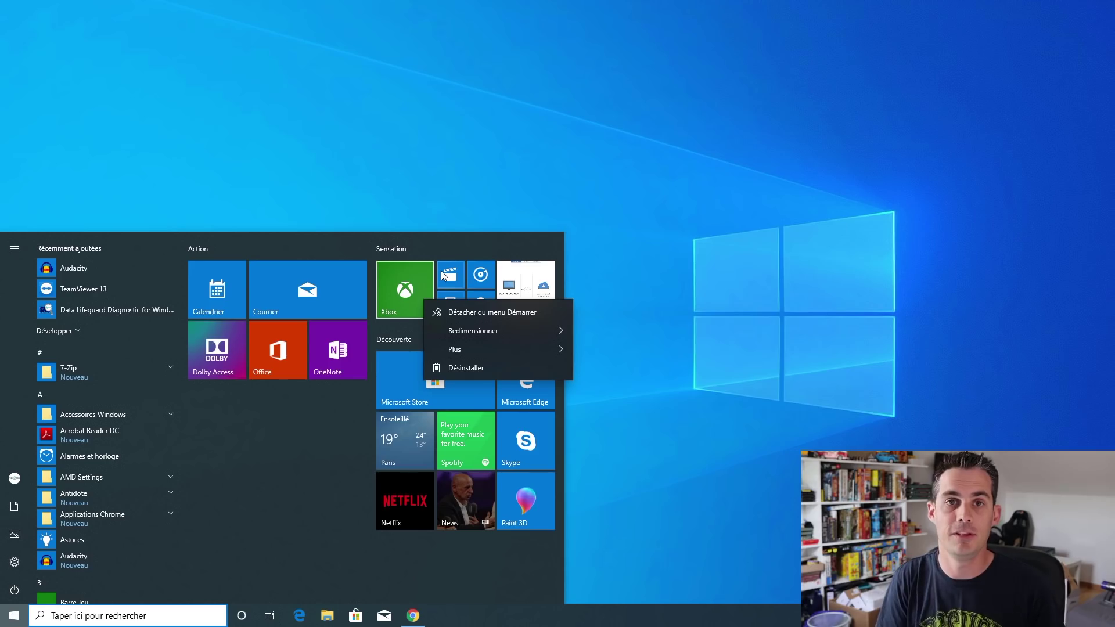
click(312, 444)
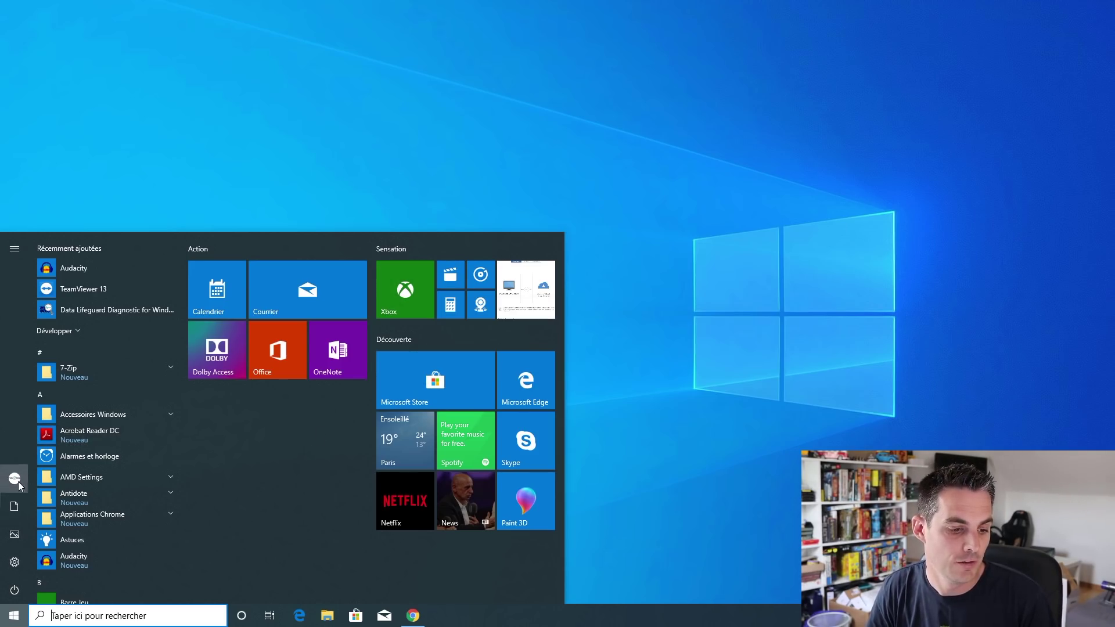
mouse_move(16, 478)
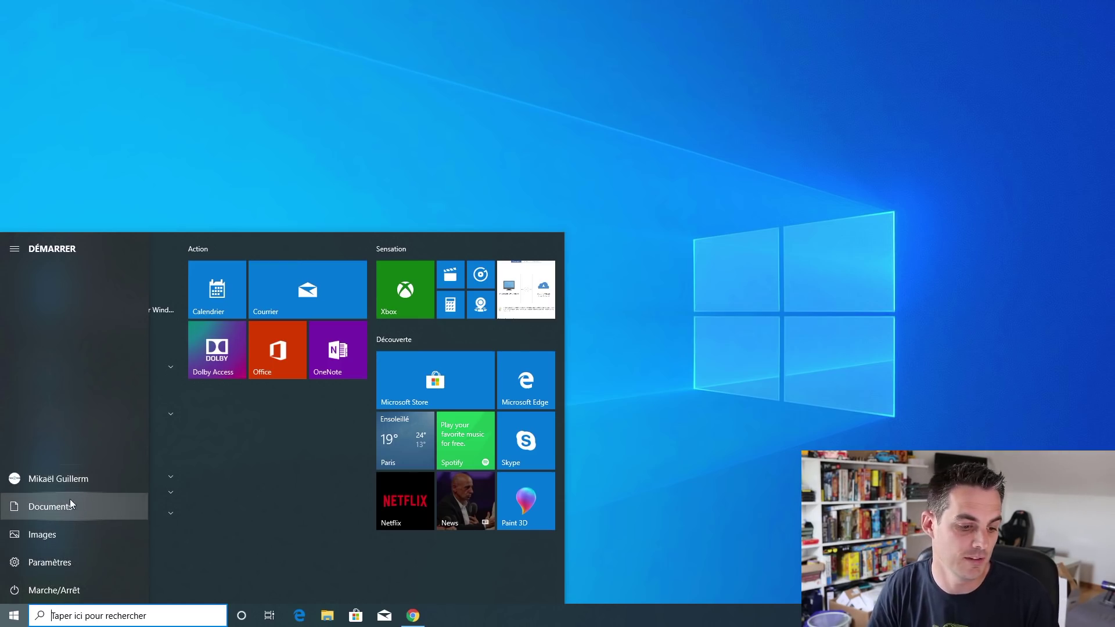
click(40, 591)
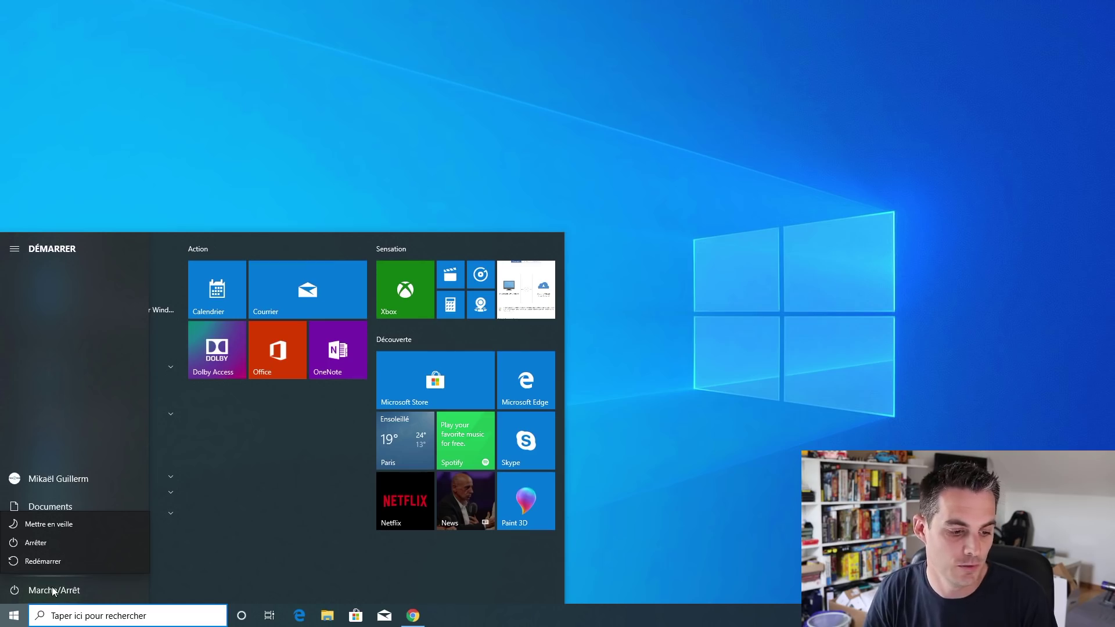
click(530, 160)
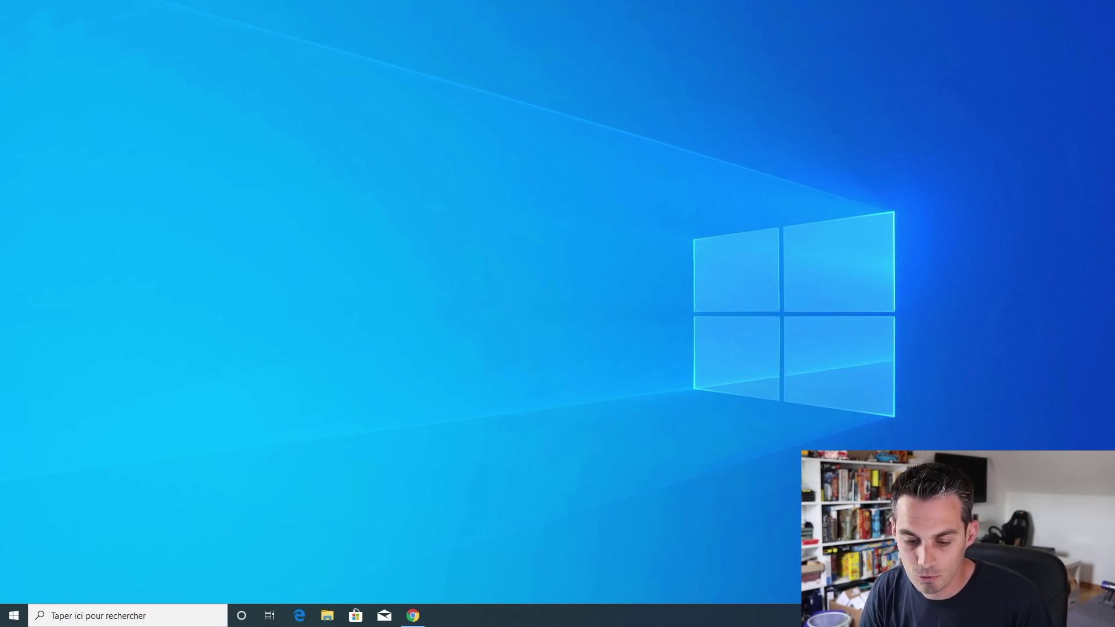
Open Task Manager's Détails tab and show the actions for explorer.exe
right_click(654, 615)
click(698, 574)
click(342, 100)
key(e)
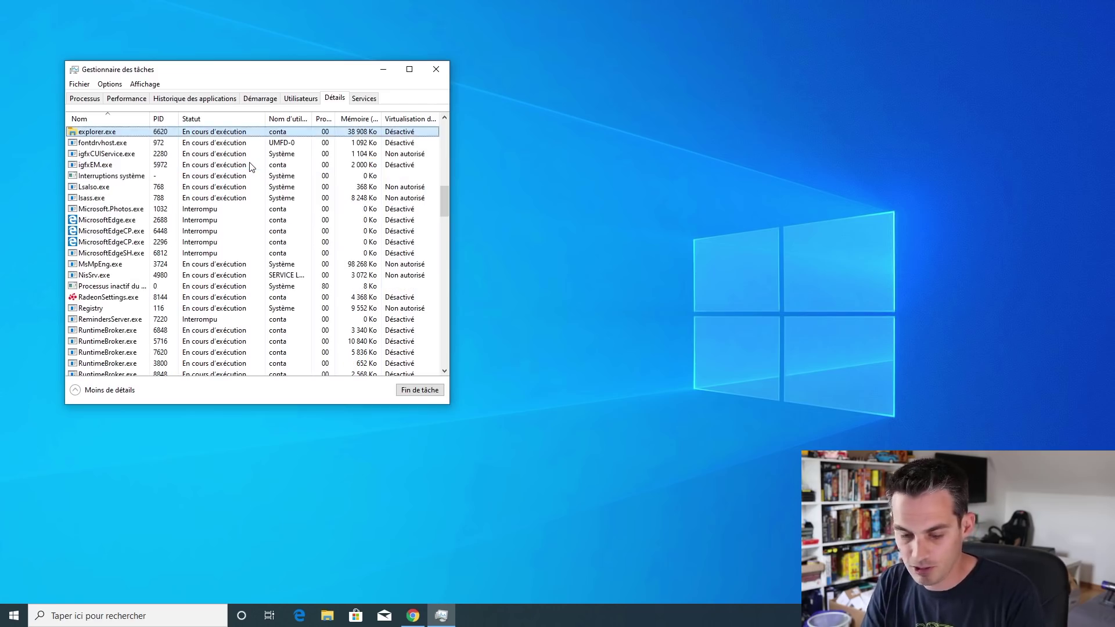
right_click(283, 132)
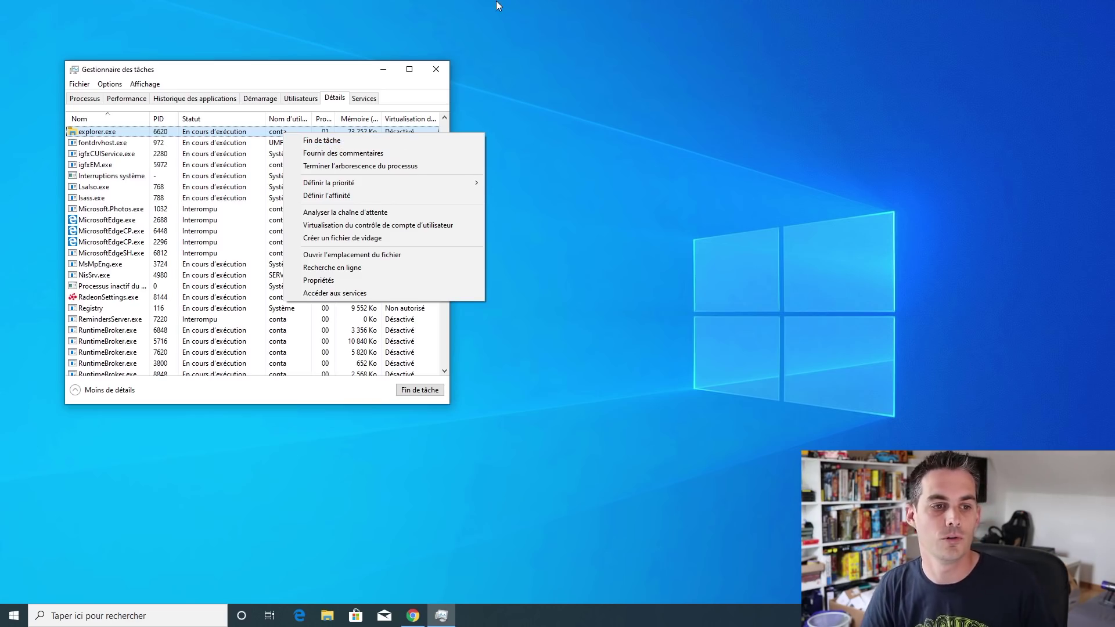
Open the new-task dialog from the File menu and close it without running anything
click(88, 86)
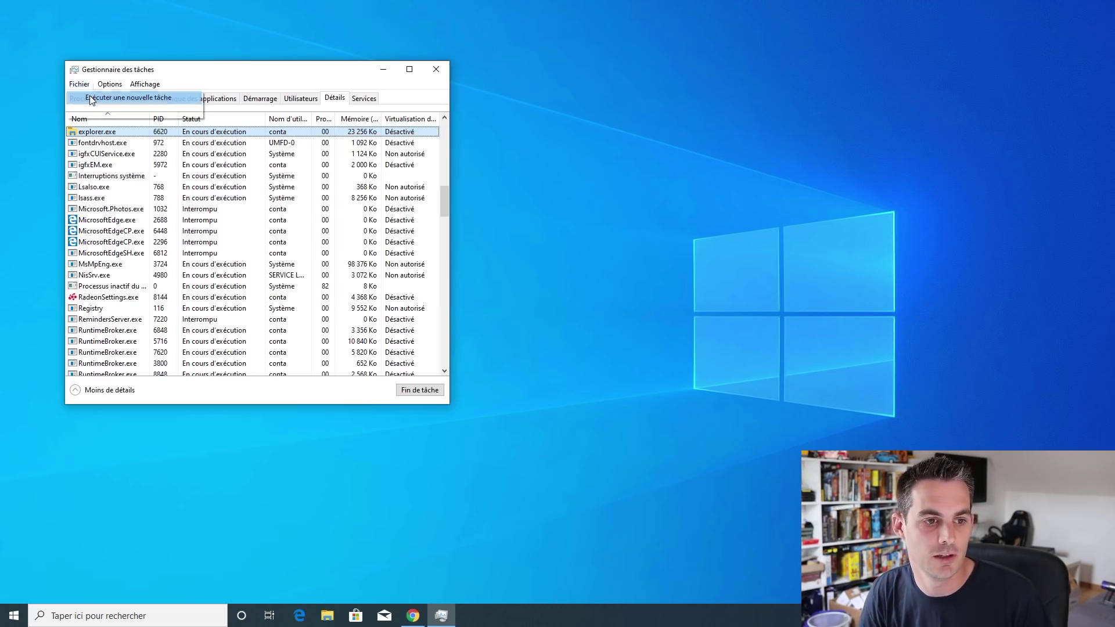
click(91, 96)
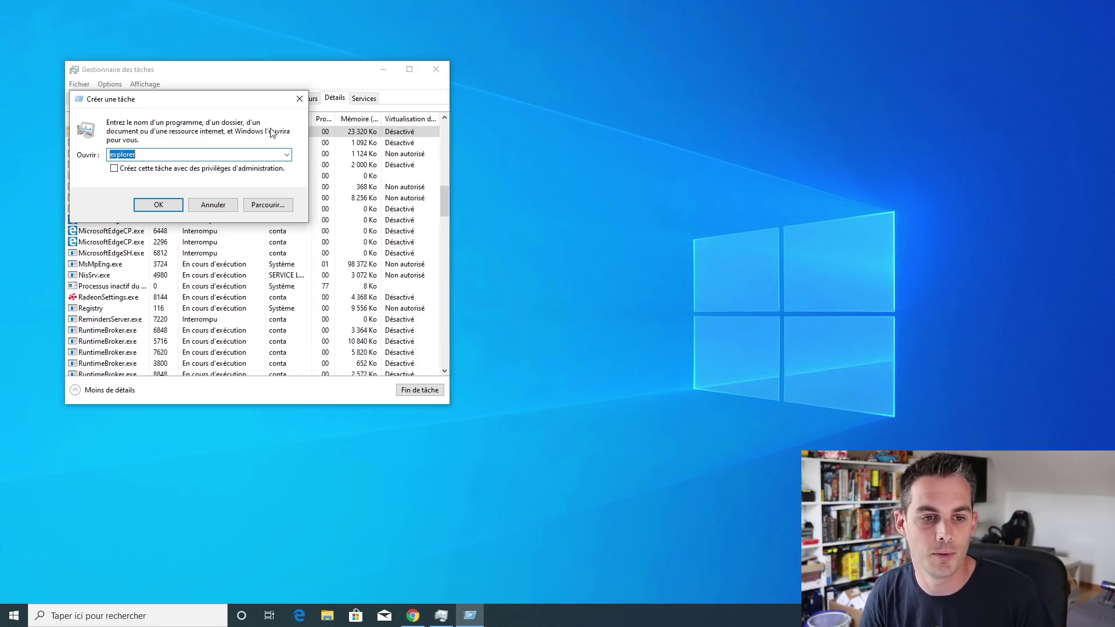
click(300, 98)
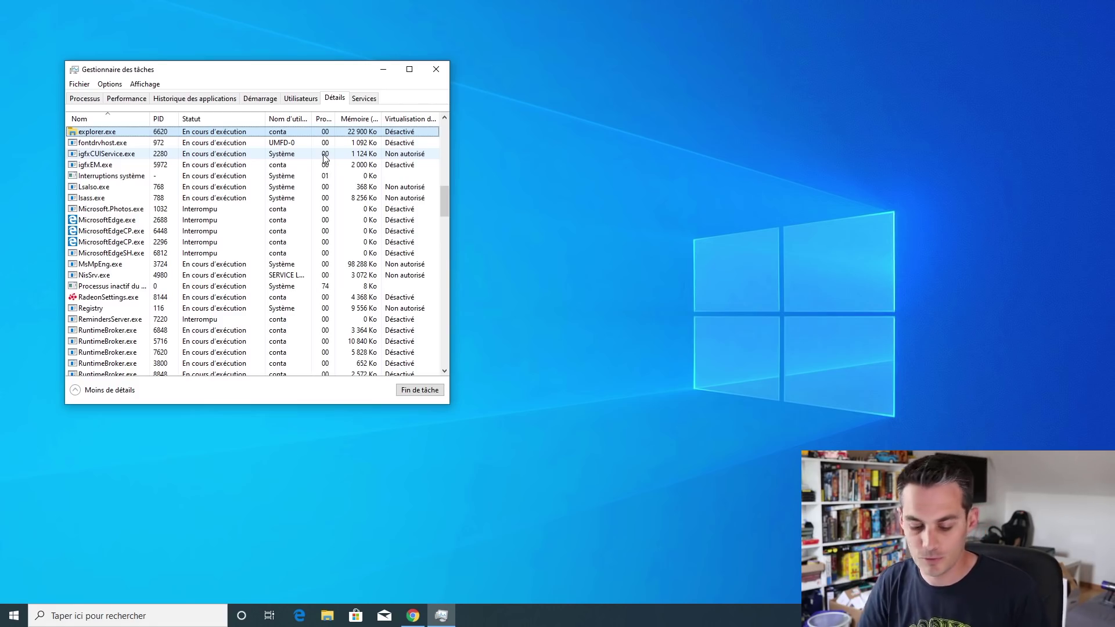
Find StartMenuExperienceHost.exe in the list and end it with Fin de tâche
text(st)
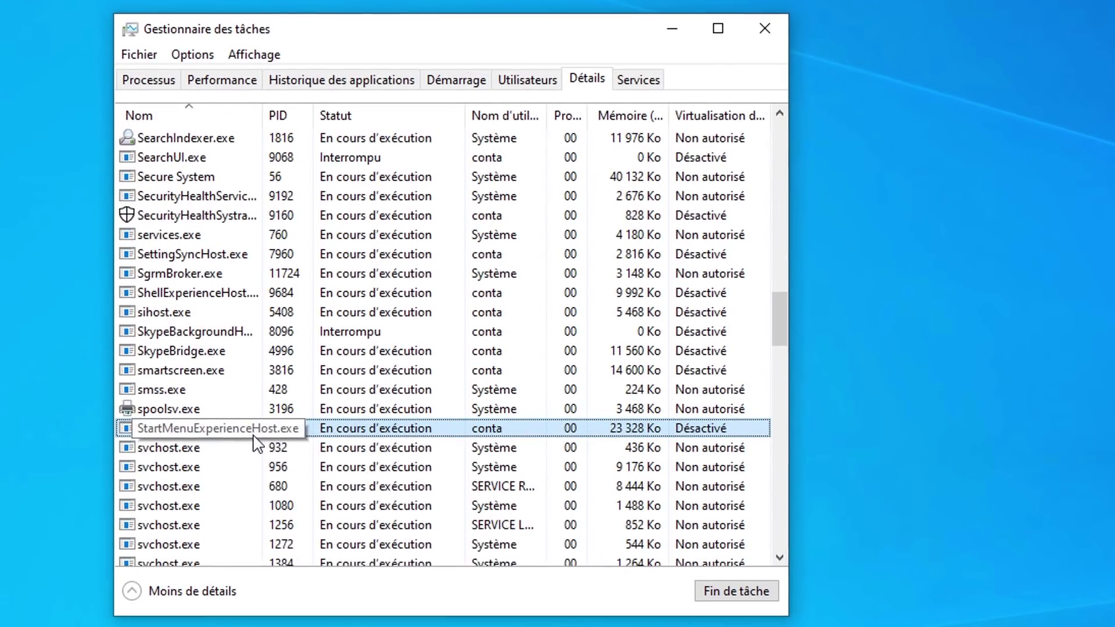
right_click(224, 399)
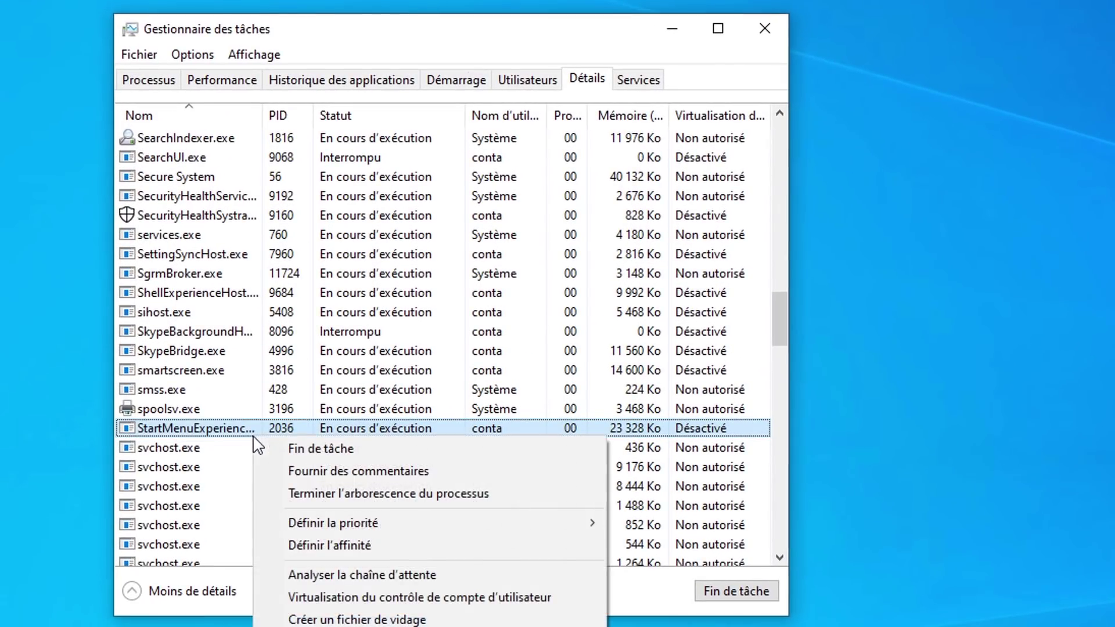
click(315, 450)
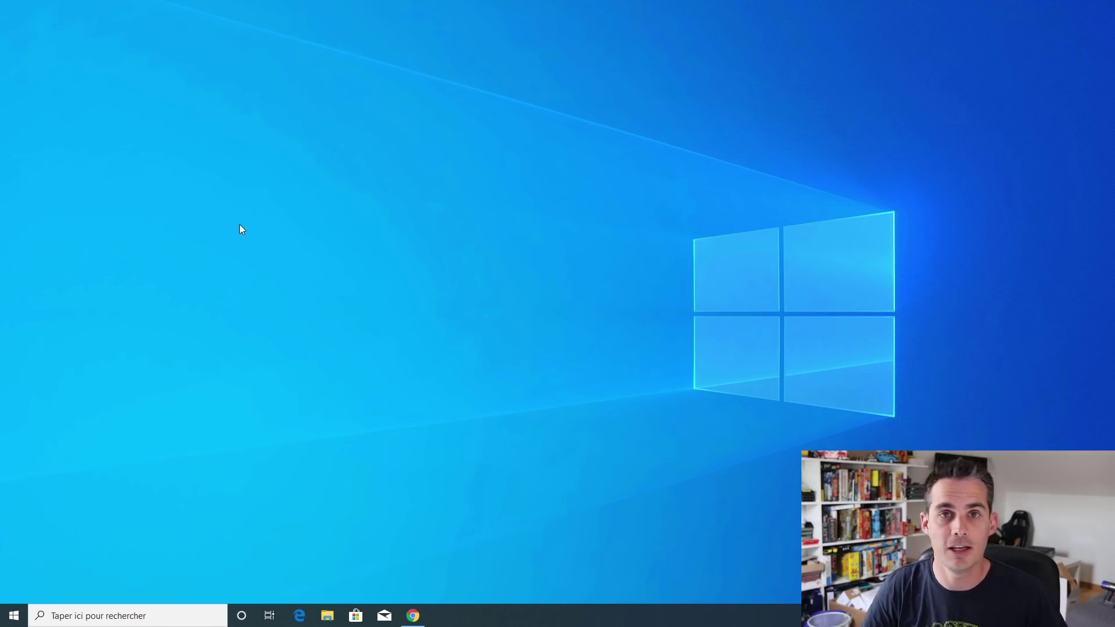
click(175, 613)
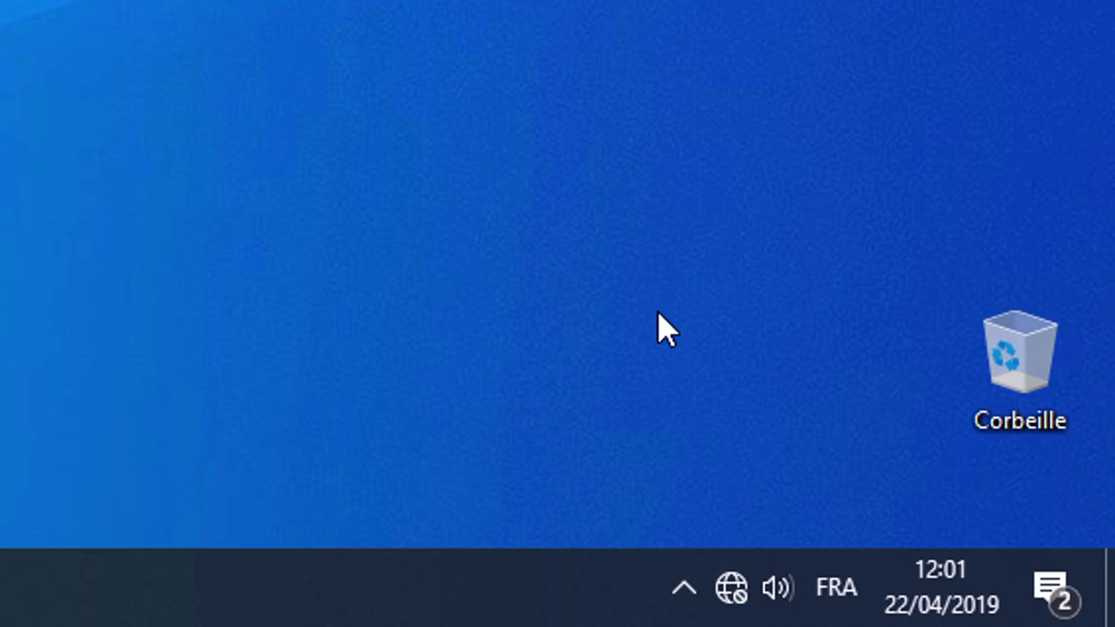
click(680, 602)
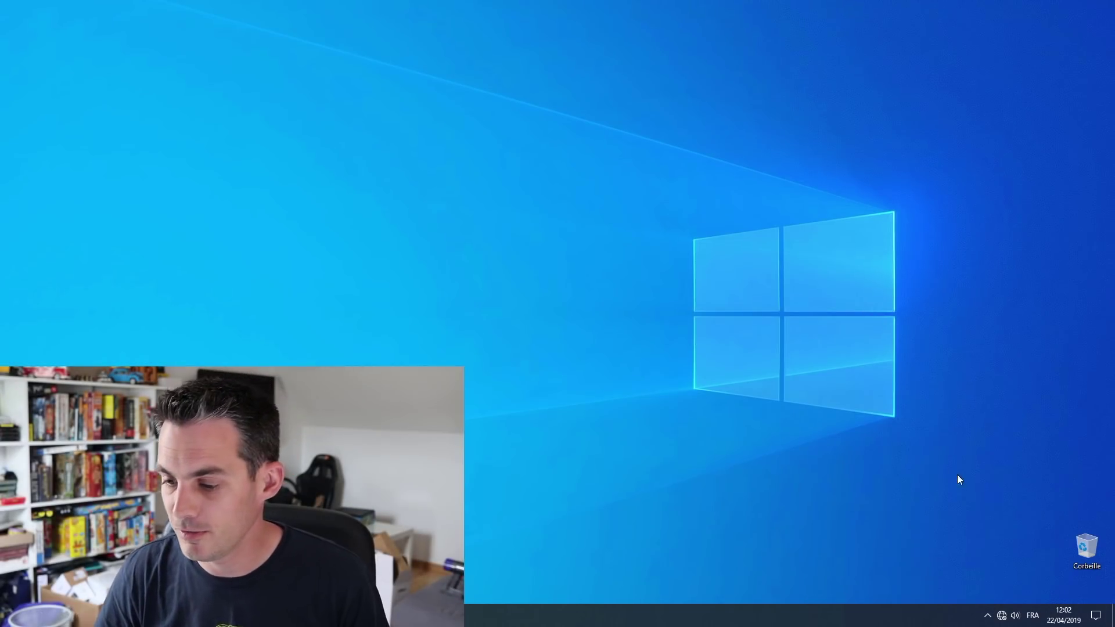
Drag the VPN quick action before Éclairage nocturne in edit mode and finish editing
click(1095, 616)
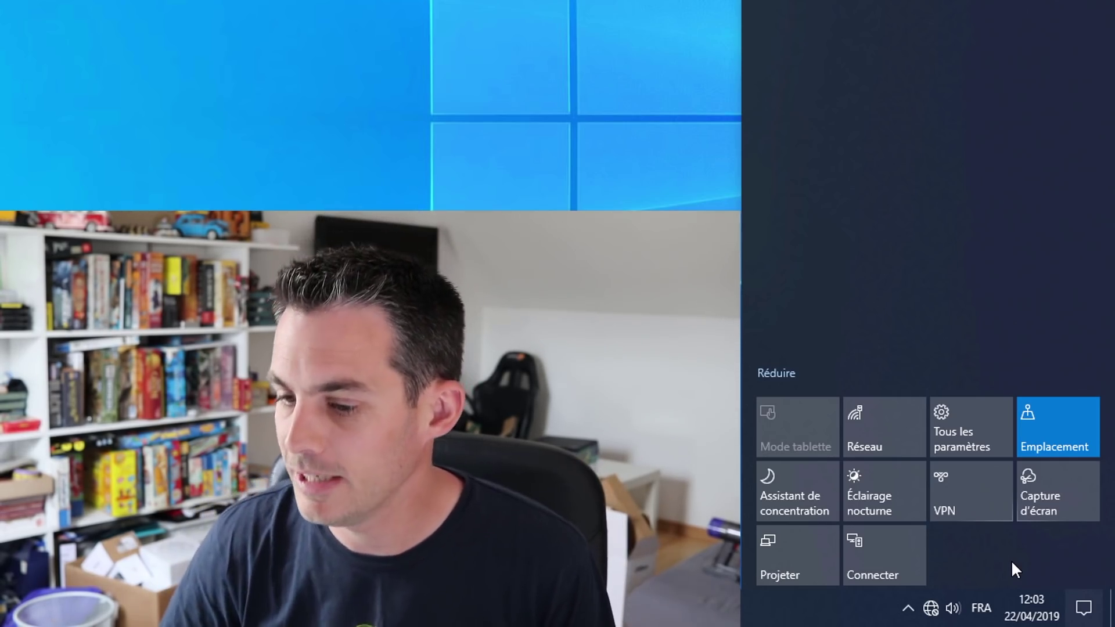
right_click(970, 486)
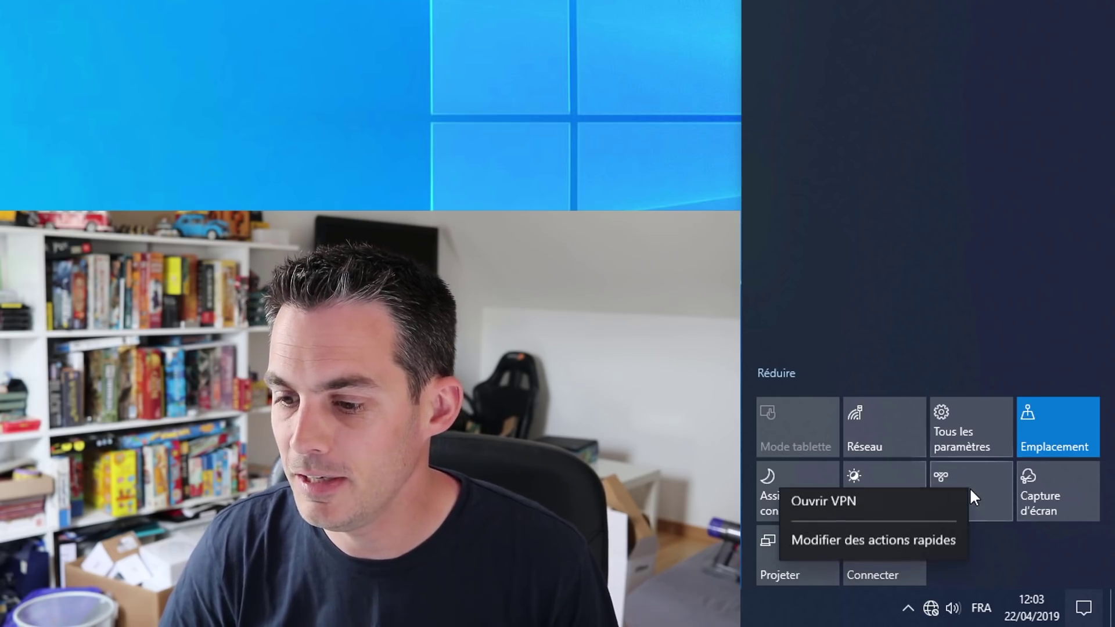
click(903, 549)
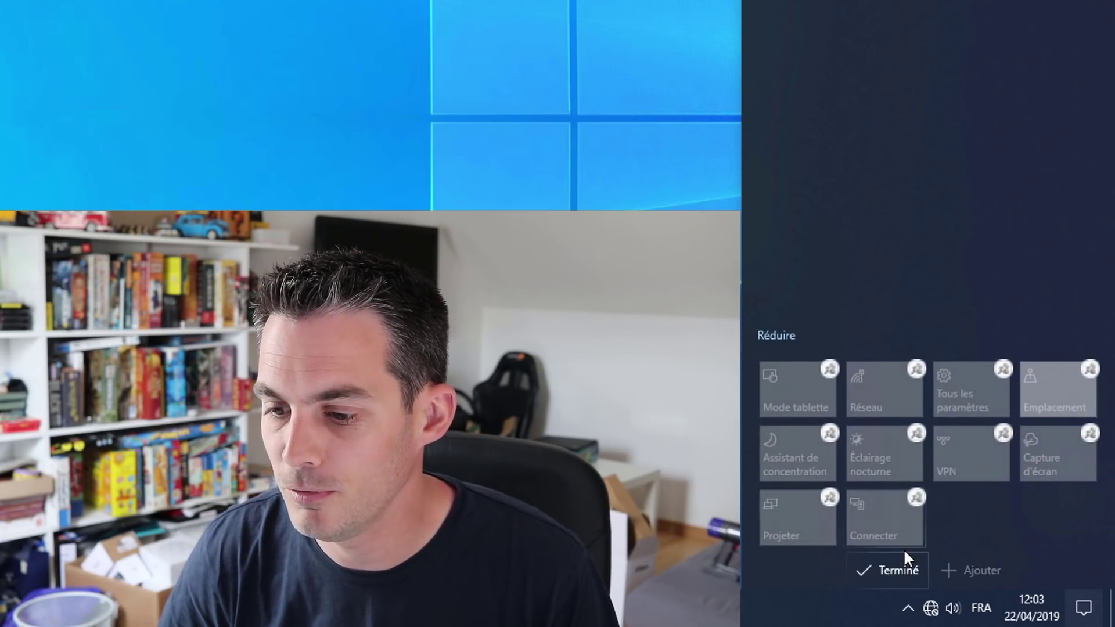
drag(972, 455, 896, 445)
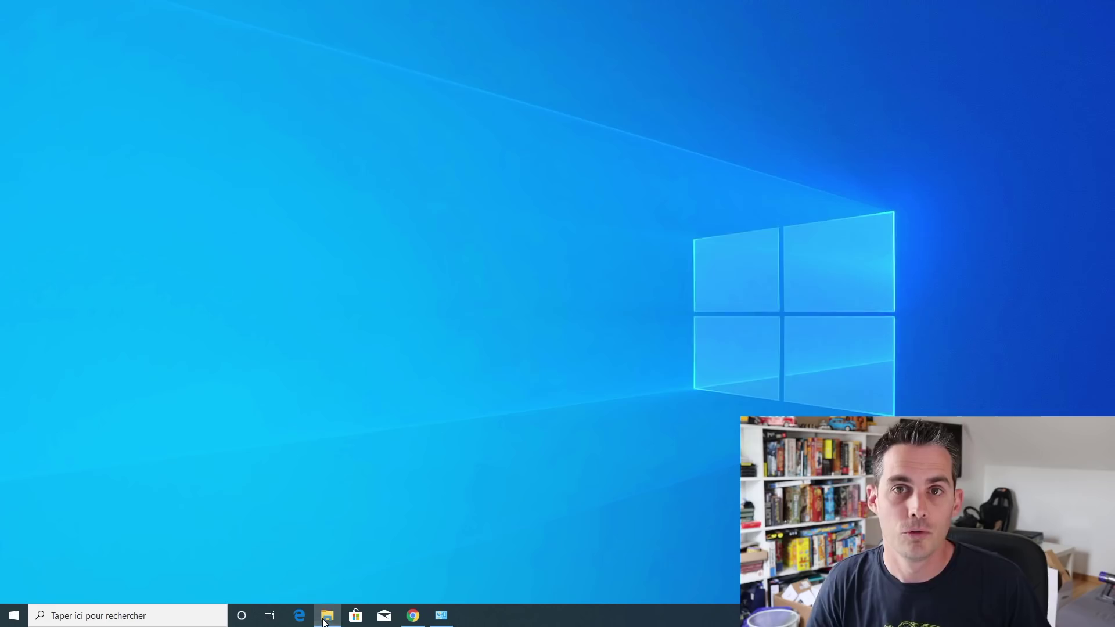
click(325, 617)
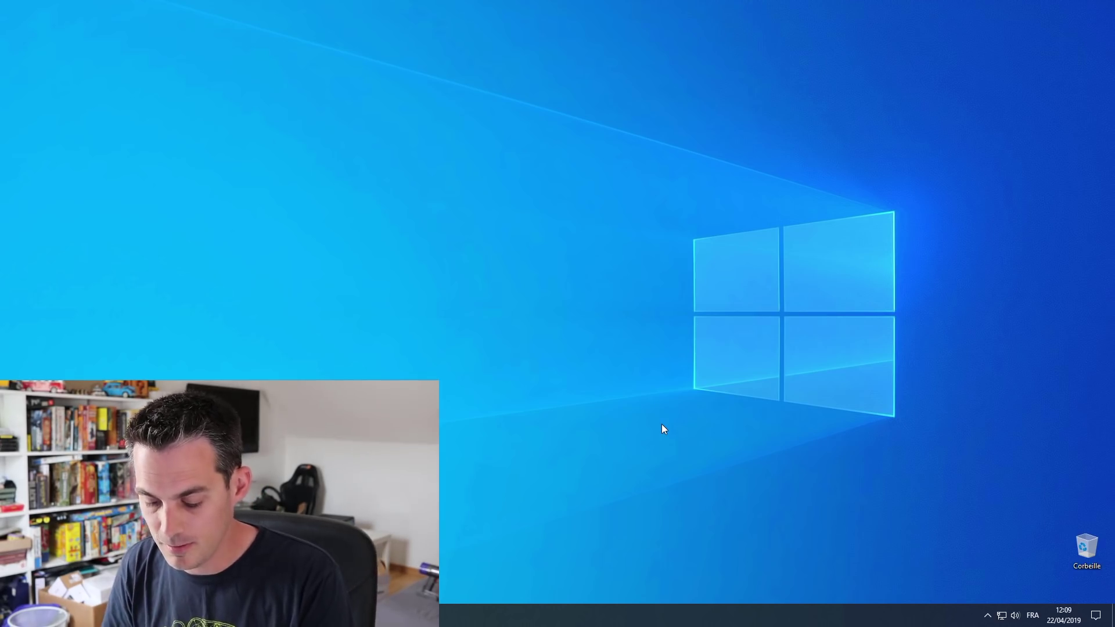
After viewing clipboard history, set Personnalisation > Couleurs to Clair and close Settings
key(super+v)
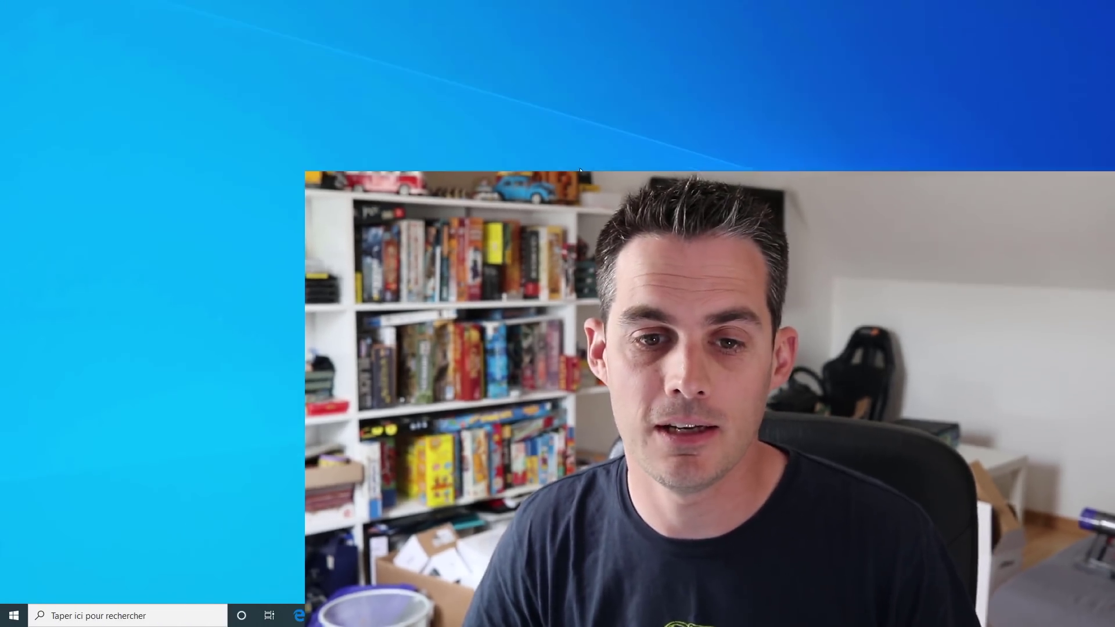
right_click(454, 165)
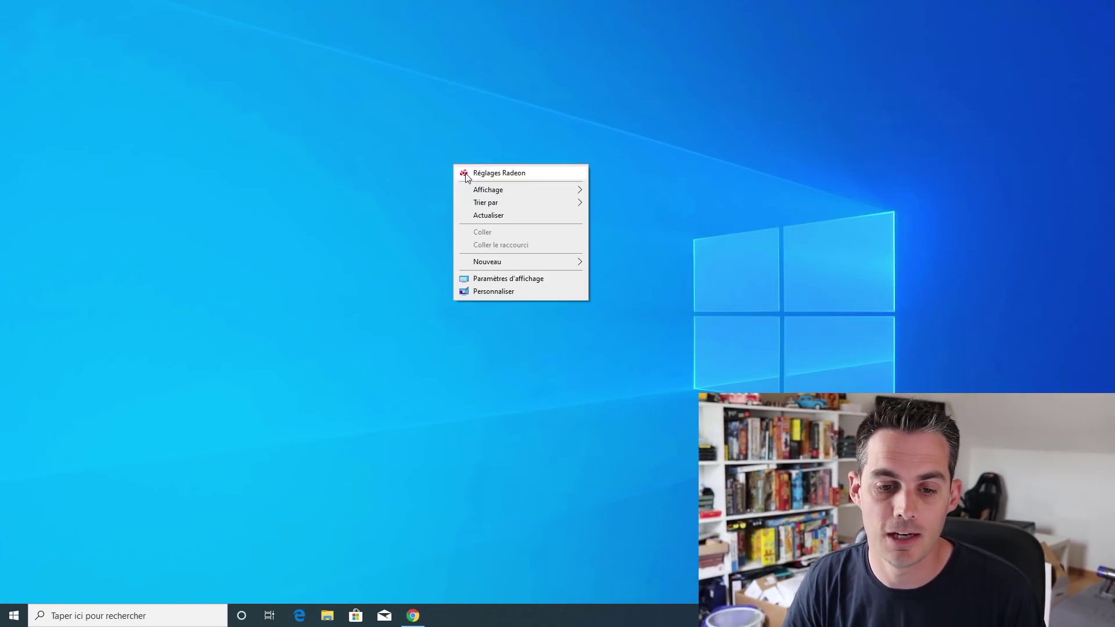
click(486, 290)
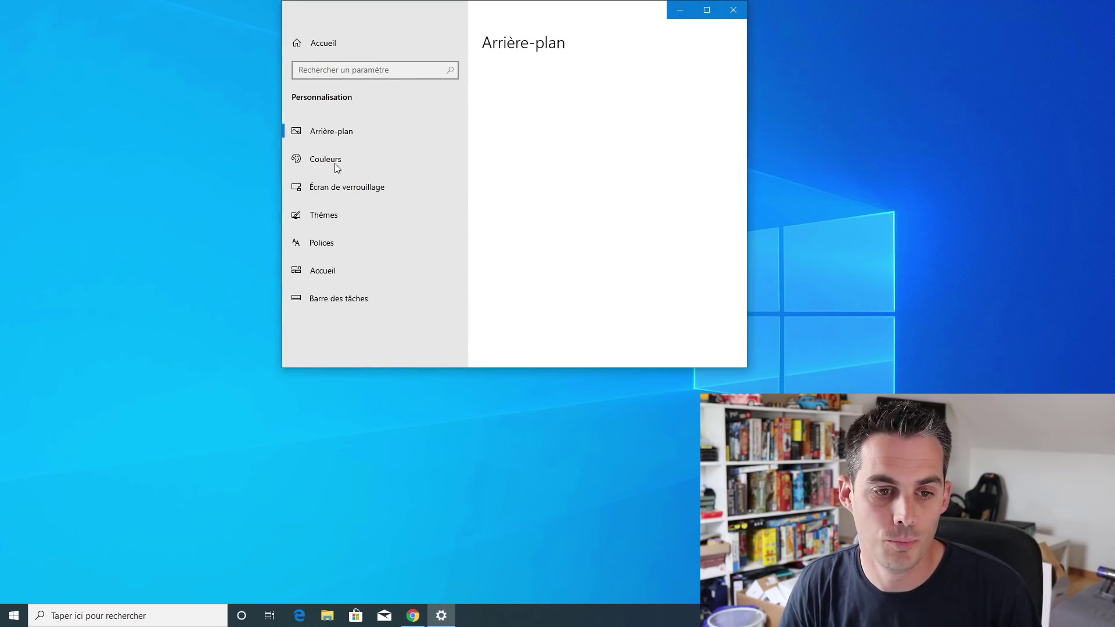
click(336, 167)
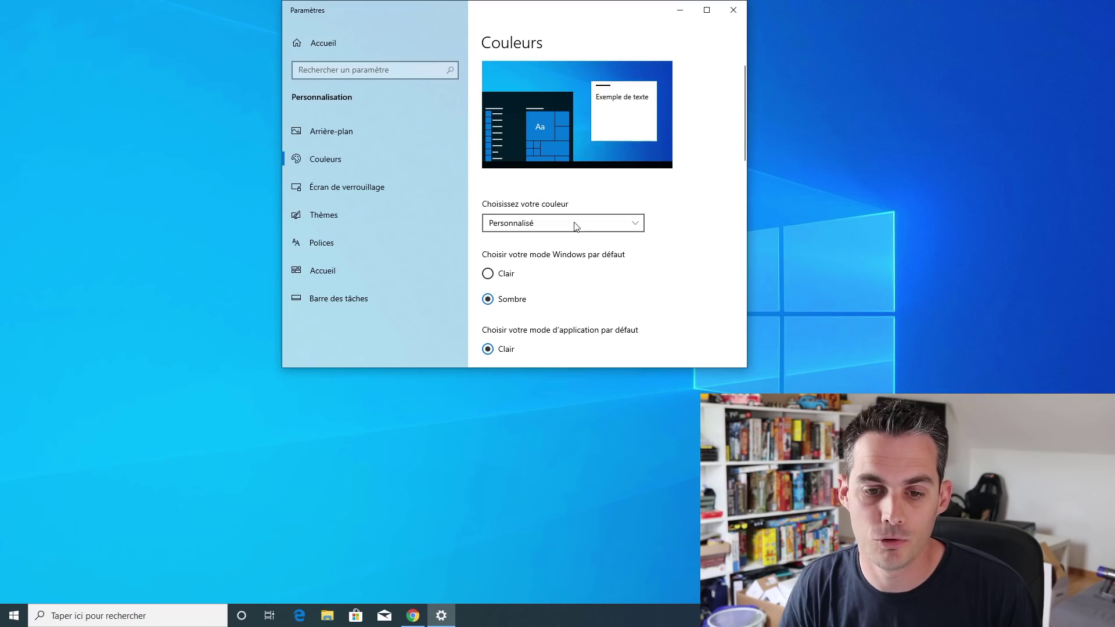
click(576, 226)
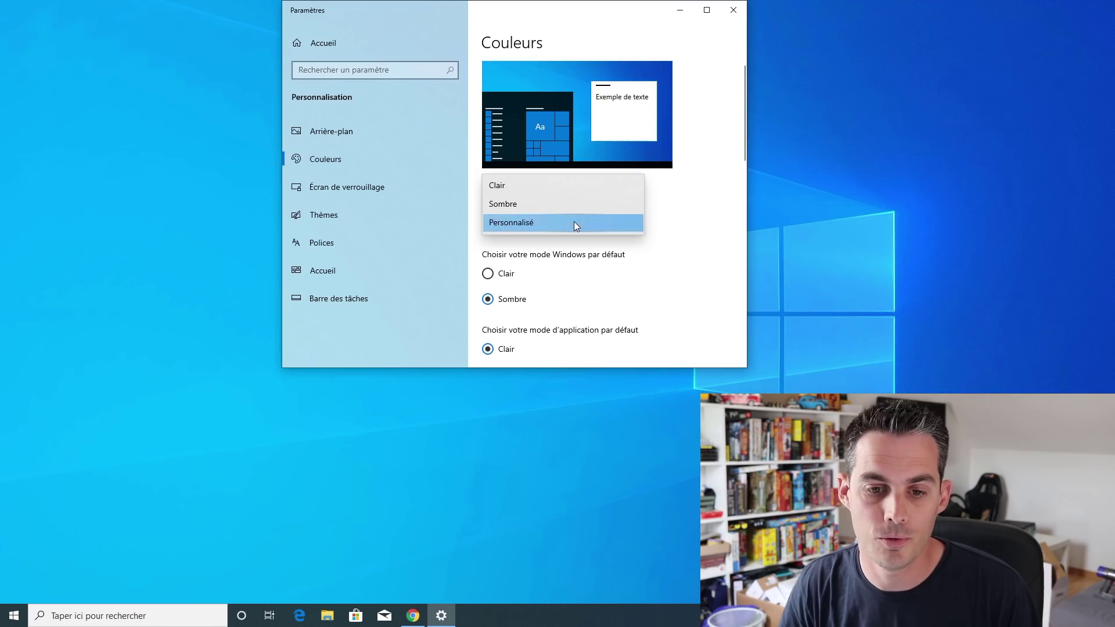
click(577, 188)
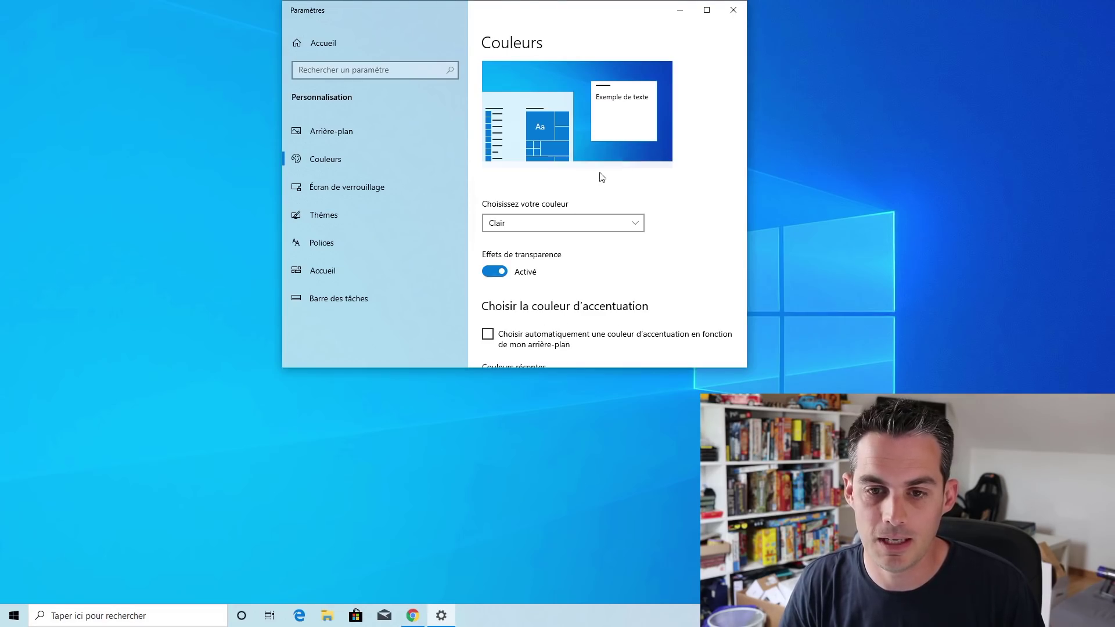
click(733, 10)
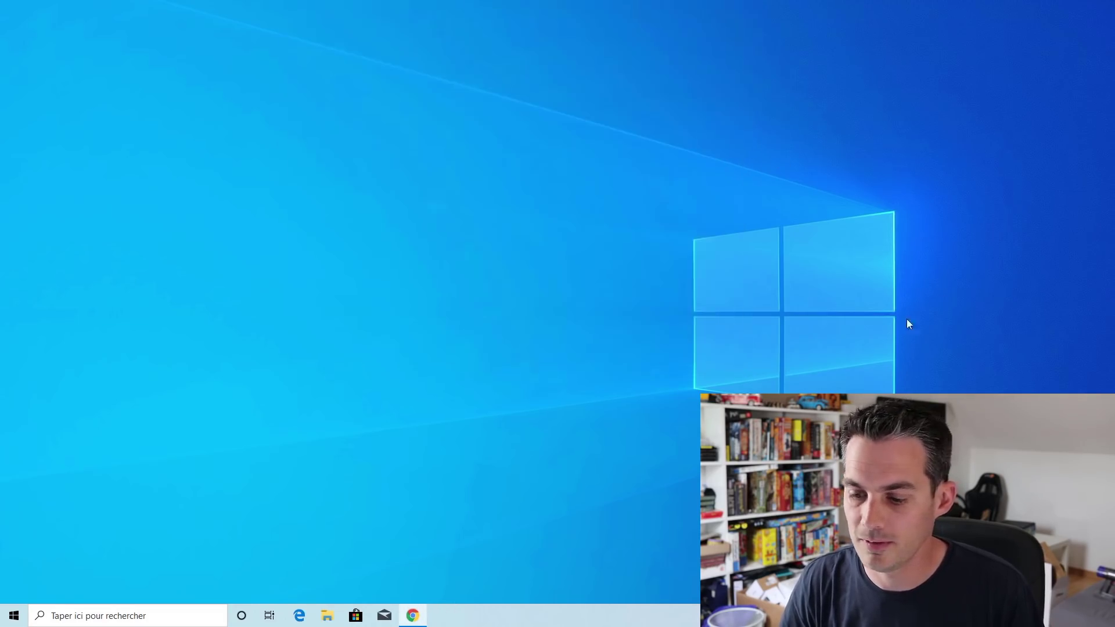
Open and dismiss the notification centre with Win+A, then bring up the Game Bar with Win+G
key(super+a)
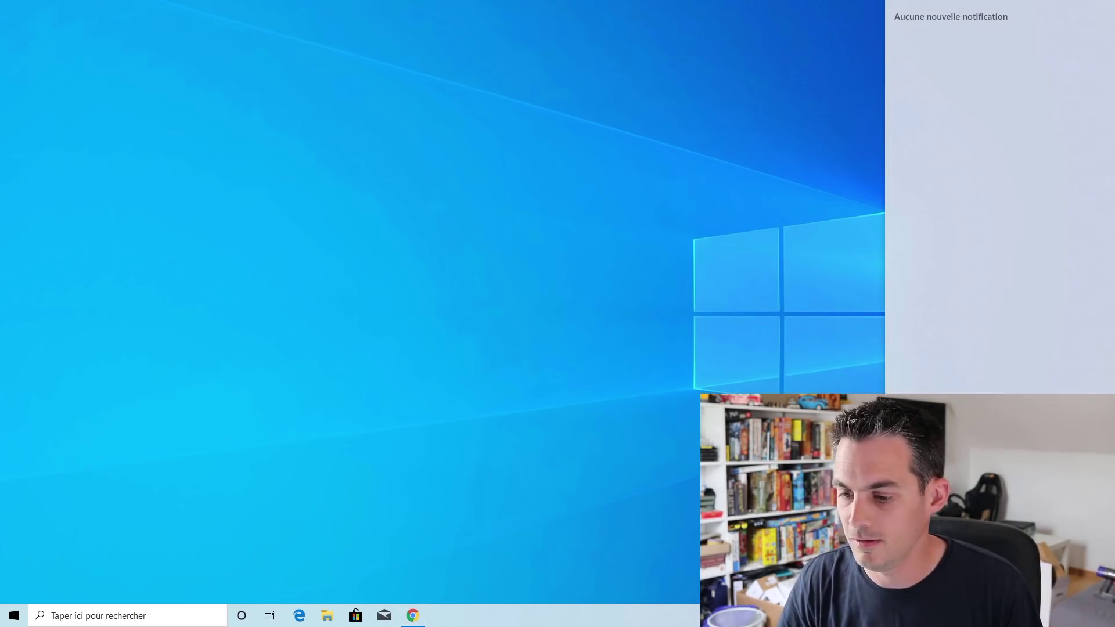
click(595, 427)
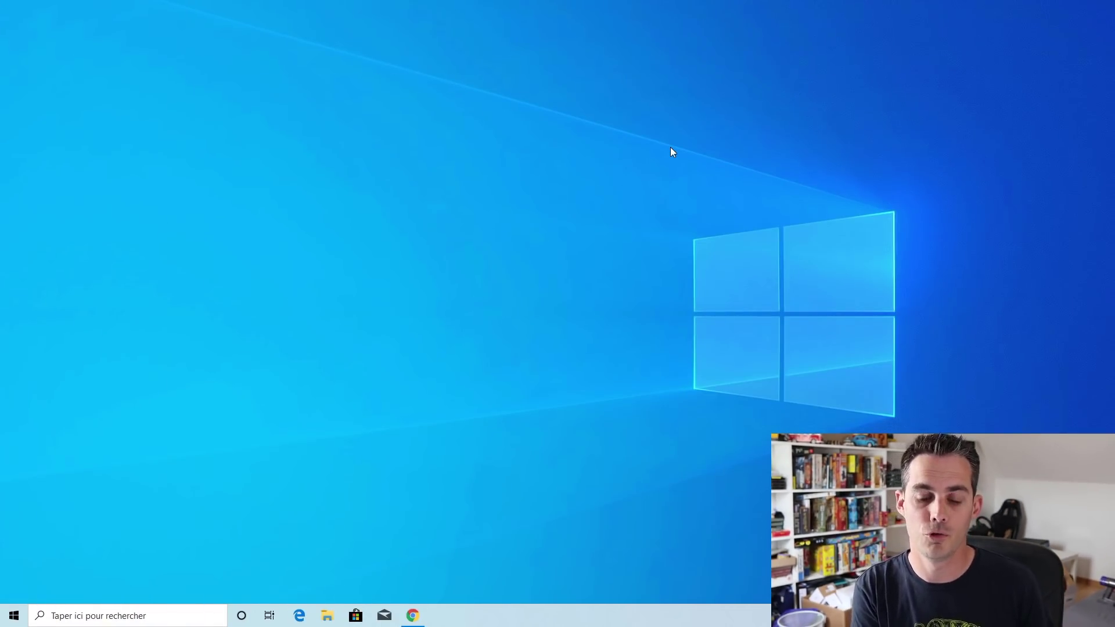
key(super+g)
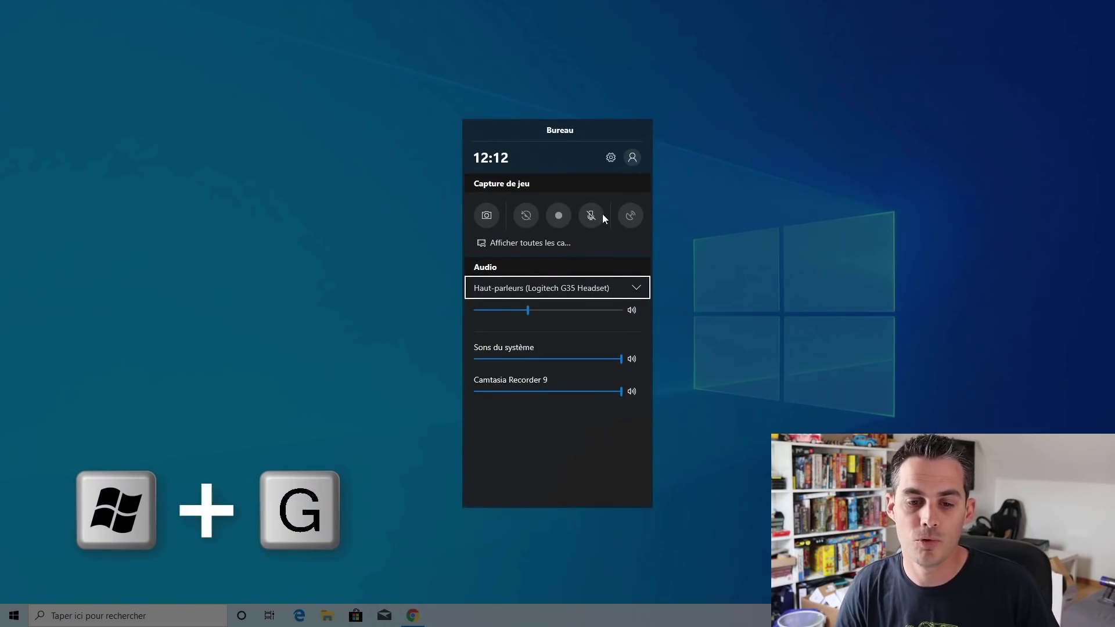
Show all saved captures from the Game Bar's 'Afficher toutes les captures' link
click(538, 241)
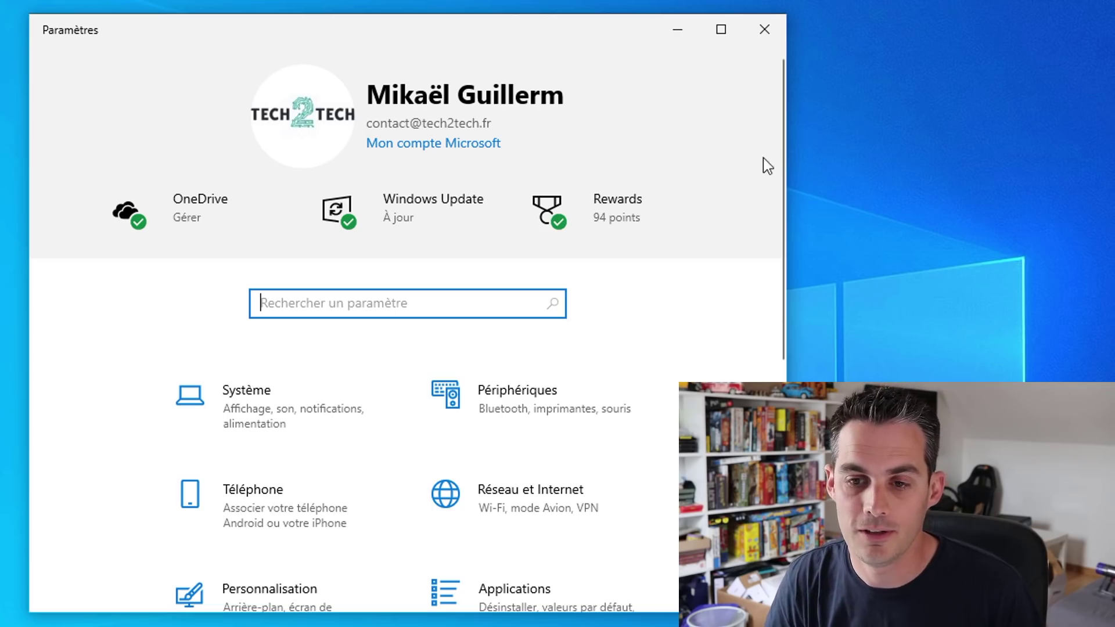
Search Settings for 'floues' and open 'Résoudre les applications floues'
click(865, 297)
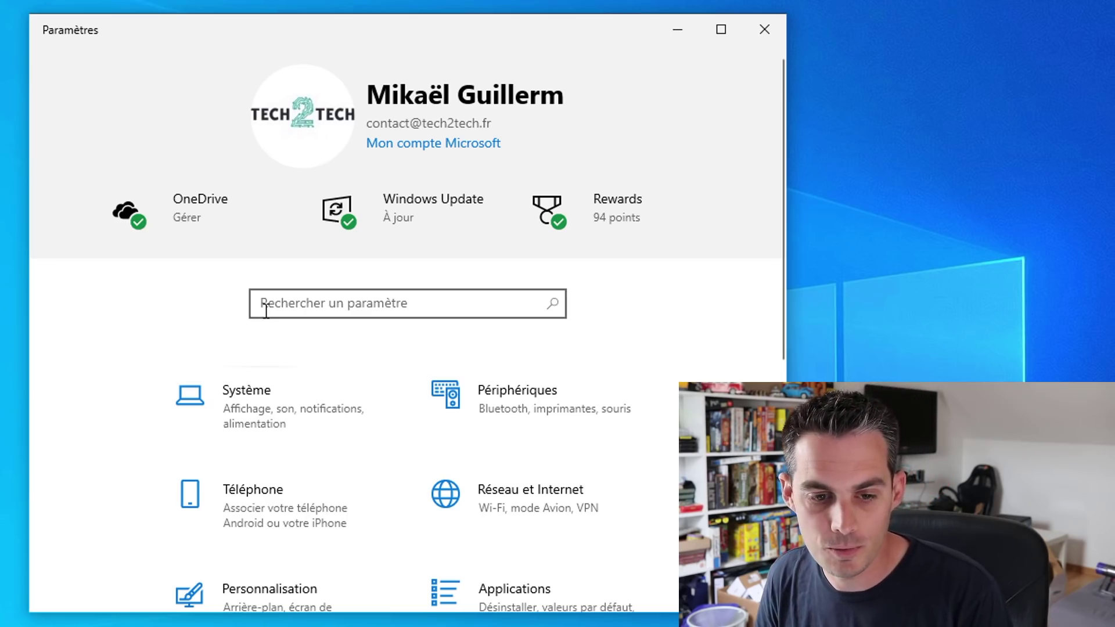
click(291, 304)
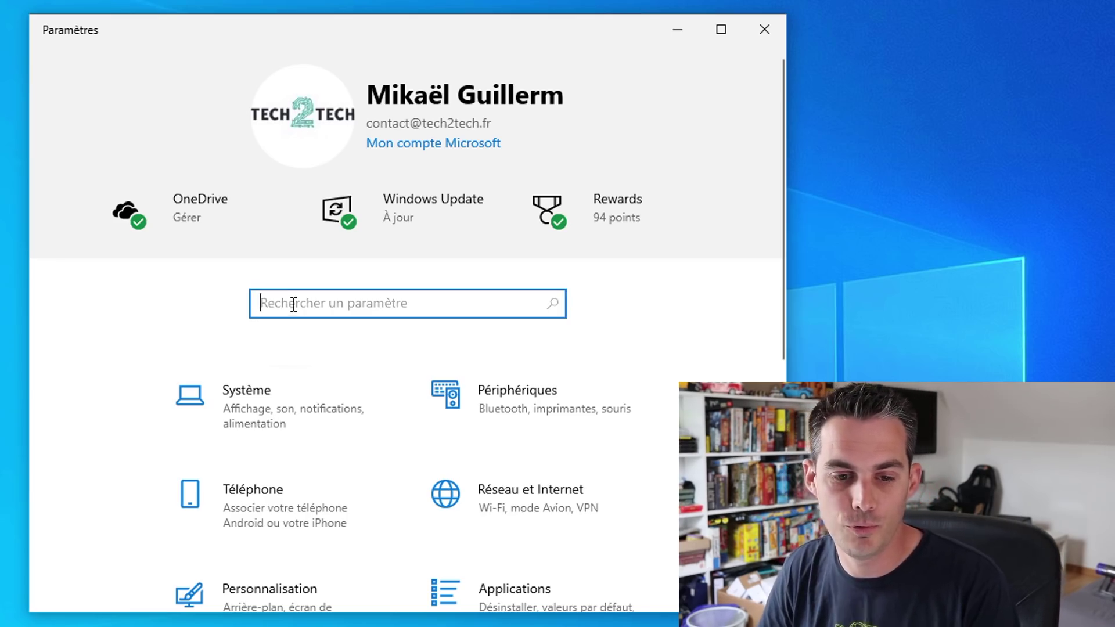
text(floues)
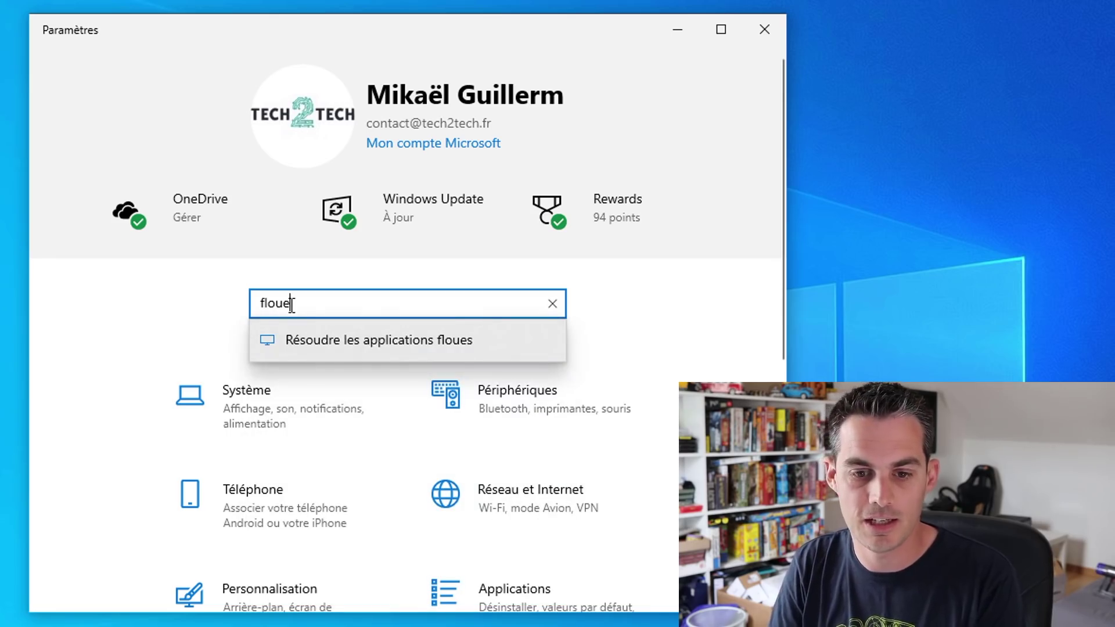
key(Down)
key(Return)
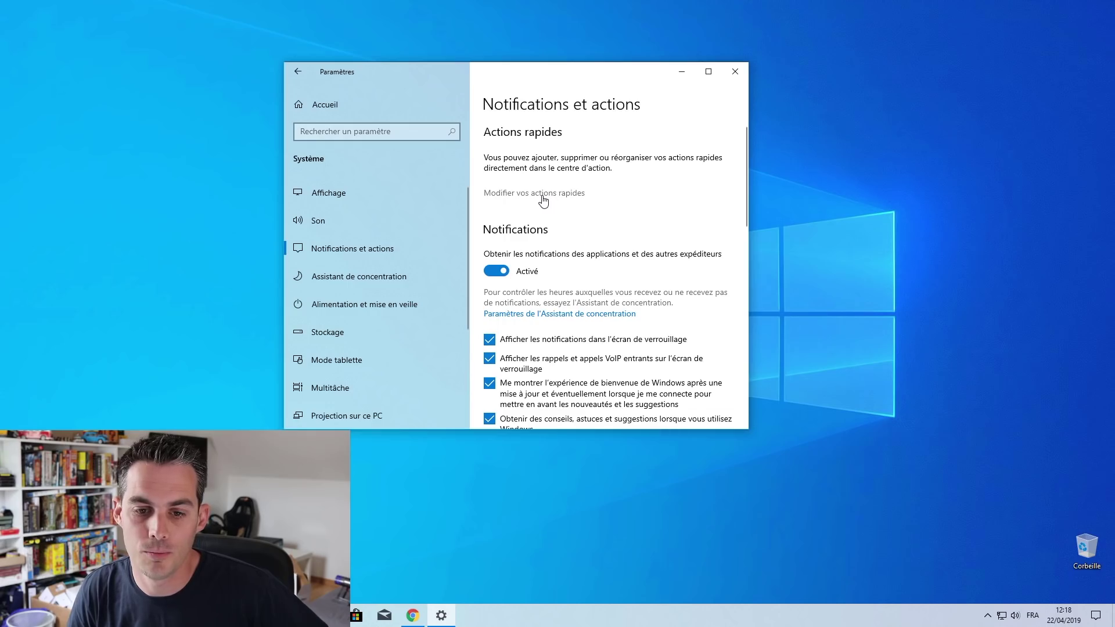
Edit the quick action tiles, scroll the Assistant de concentration rules, then open Alimentation et mise en veille
click(543, 196)
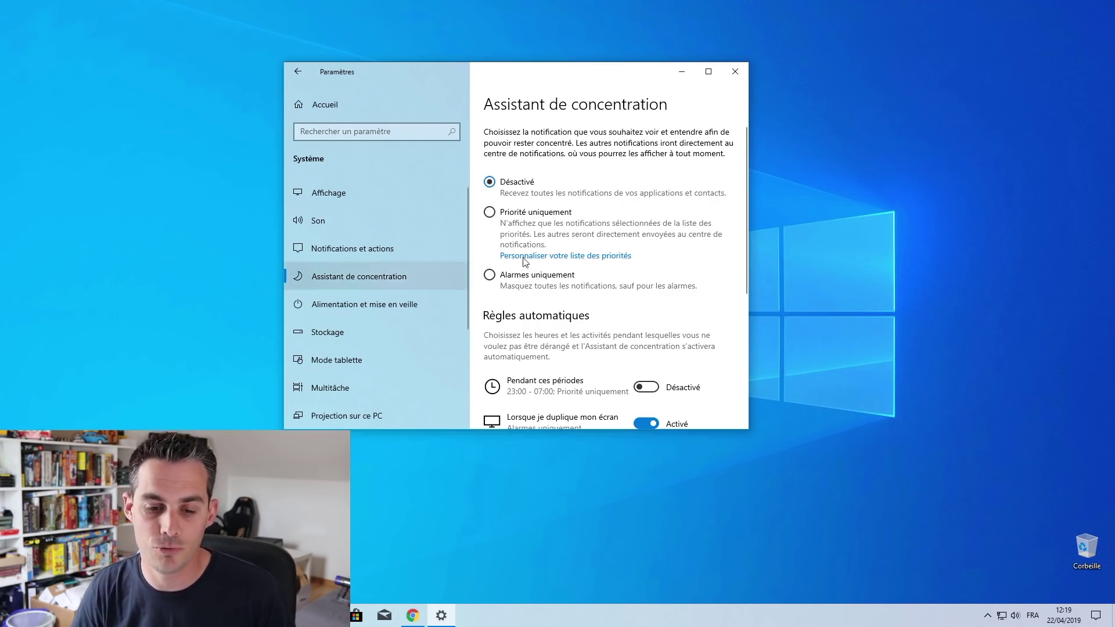
scroll(619, 249, down, 5)
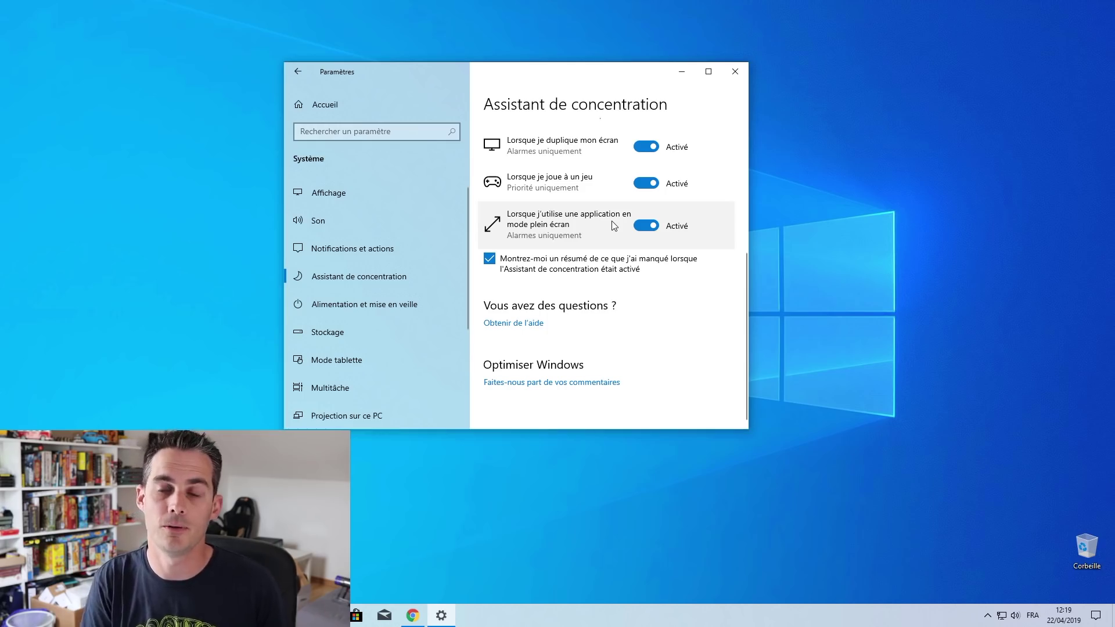
click(431, 305)
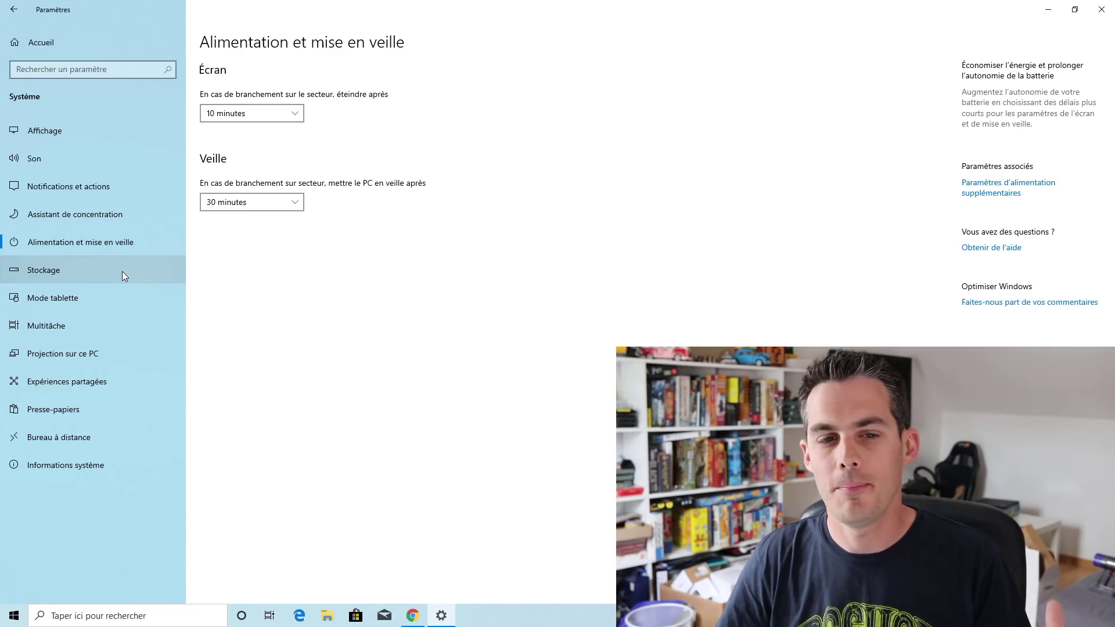
Check Stockage, run the Imprimantes et scanners troubleshooter, then open the Réseau et Internet status page
click(122, 270)
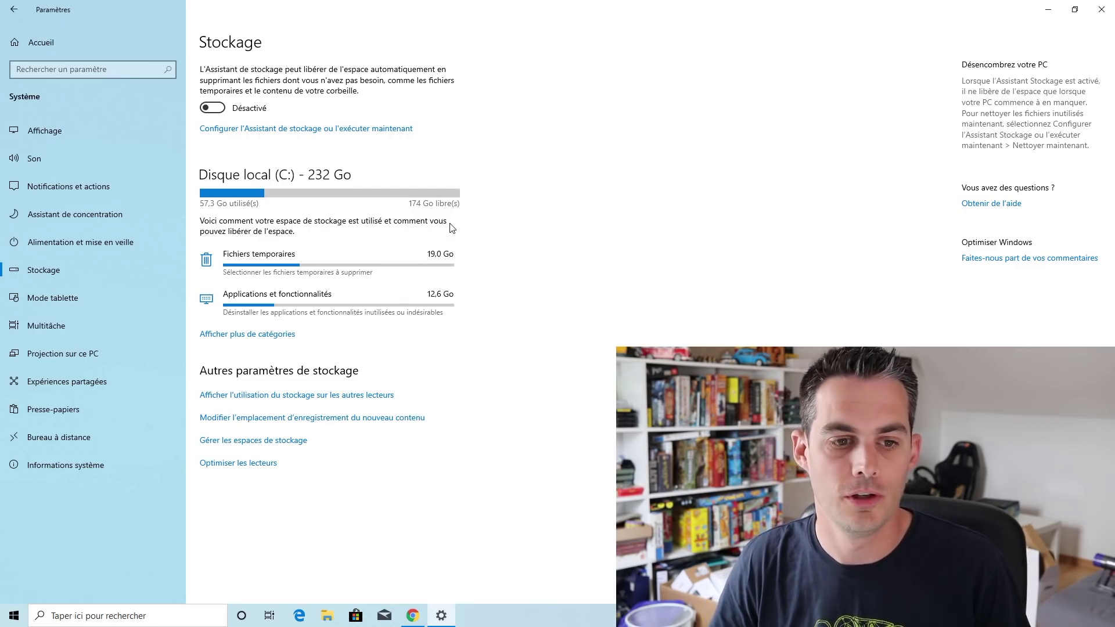
mouse_move(455, 207)
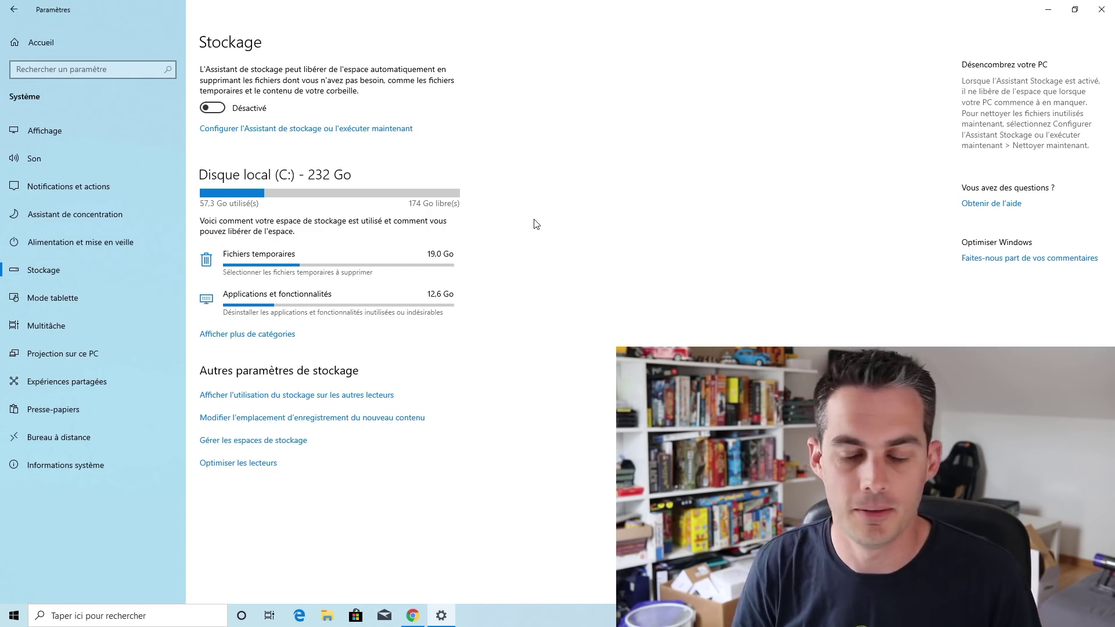
click(50, 36)
click(455, 214)
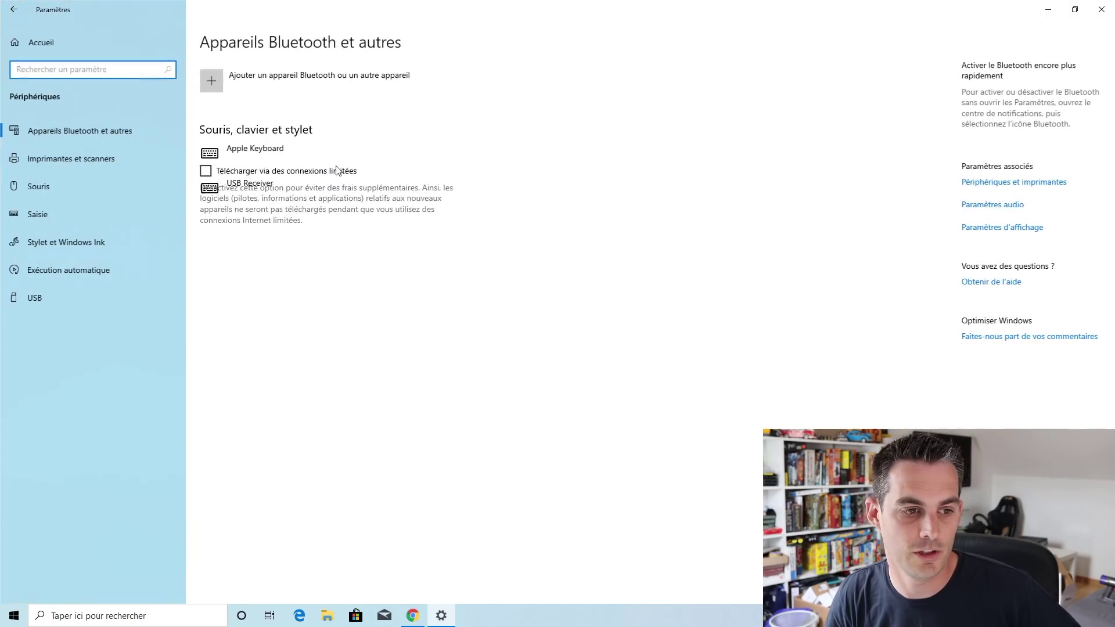
click(141, 165)
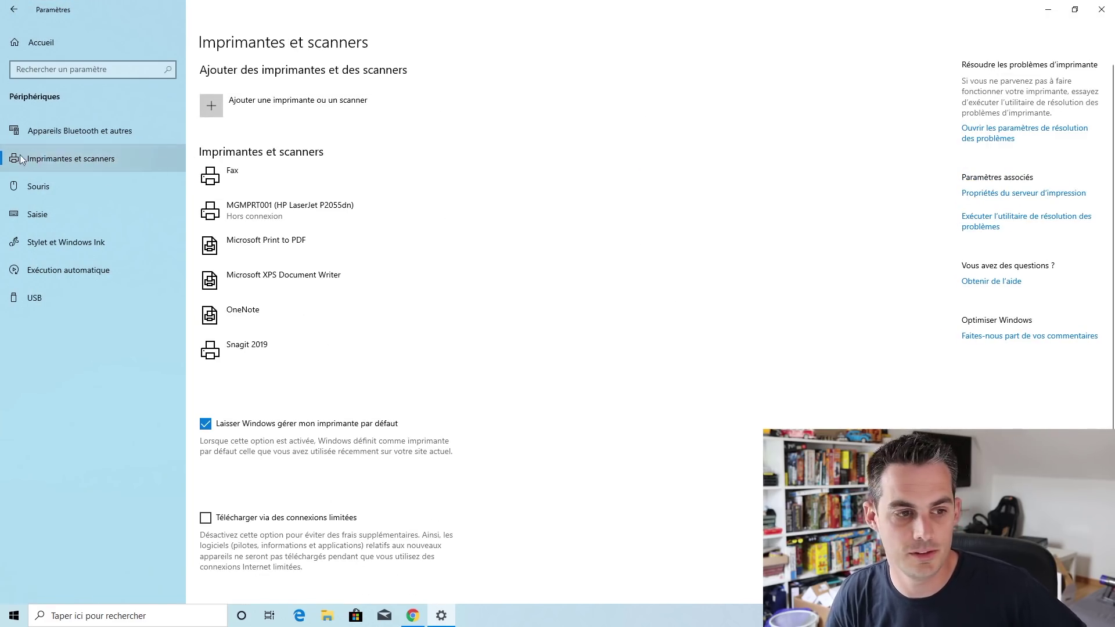
click(997, 229)
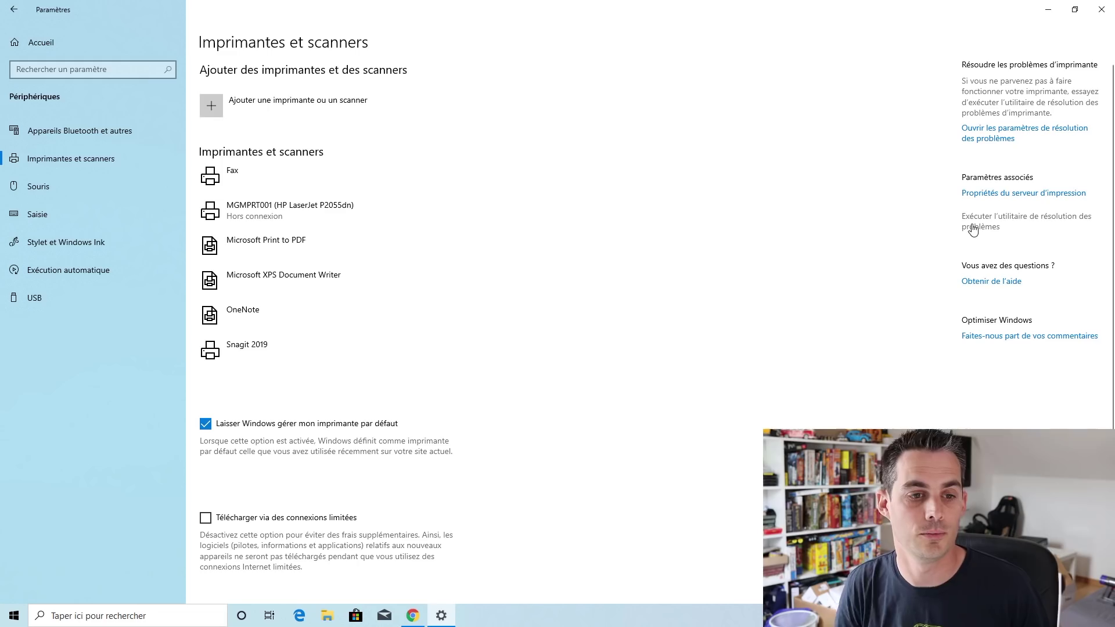
click(65, 50)
click(687, 206)
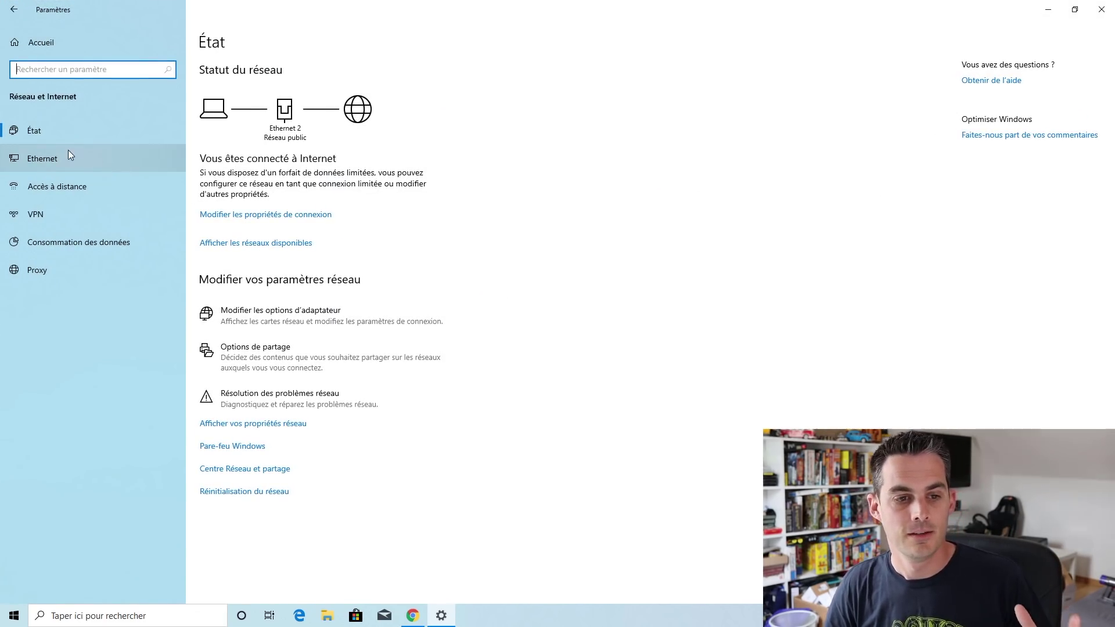
Open the Ethernet network's IP settings, leave assignment on Automatique (DHCP) and cancel
click(67, 152)
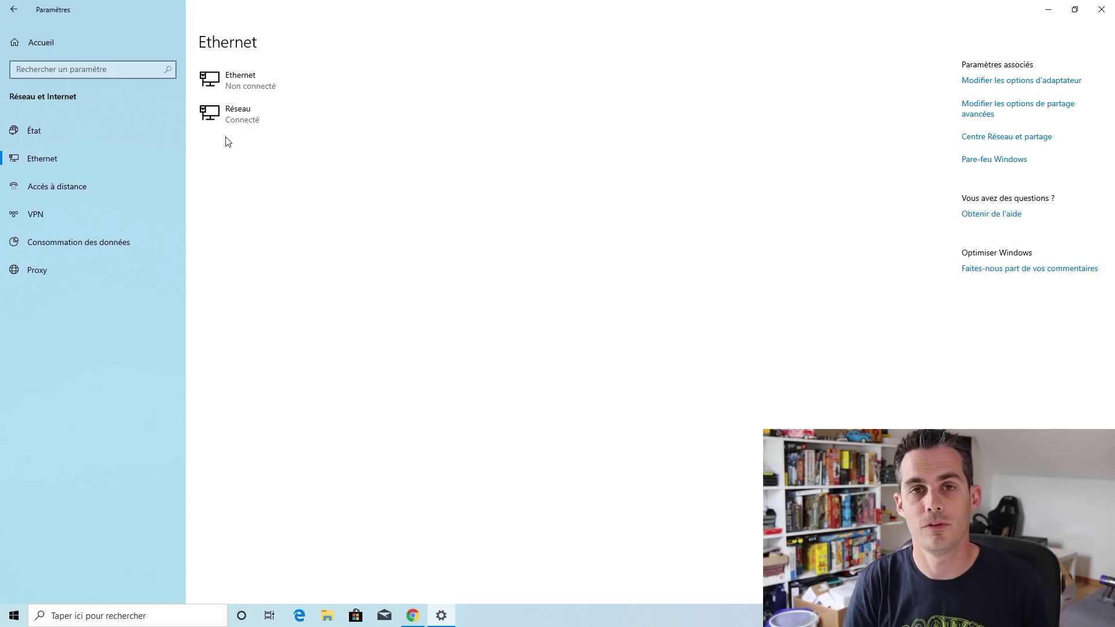
click(244, 121)
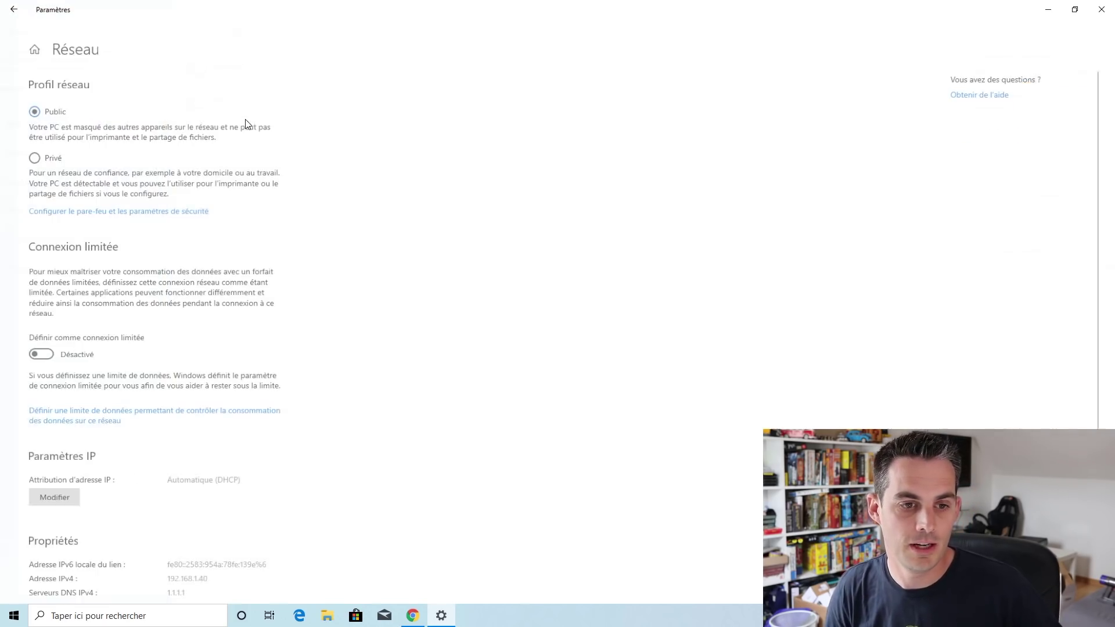
click(40, 503)
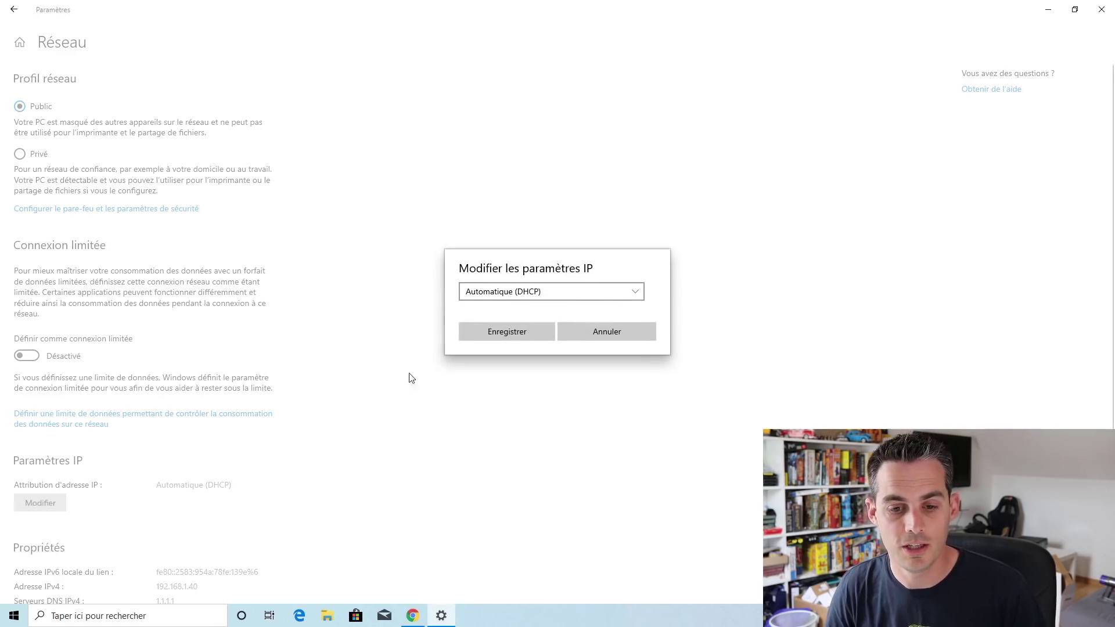
click(576, 298)
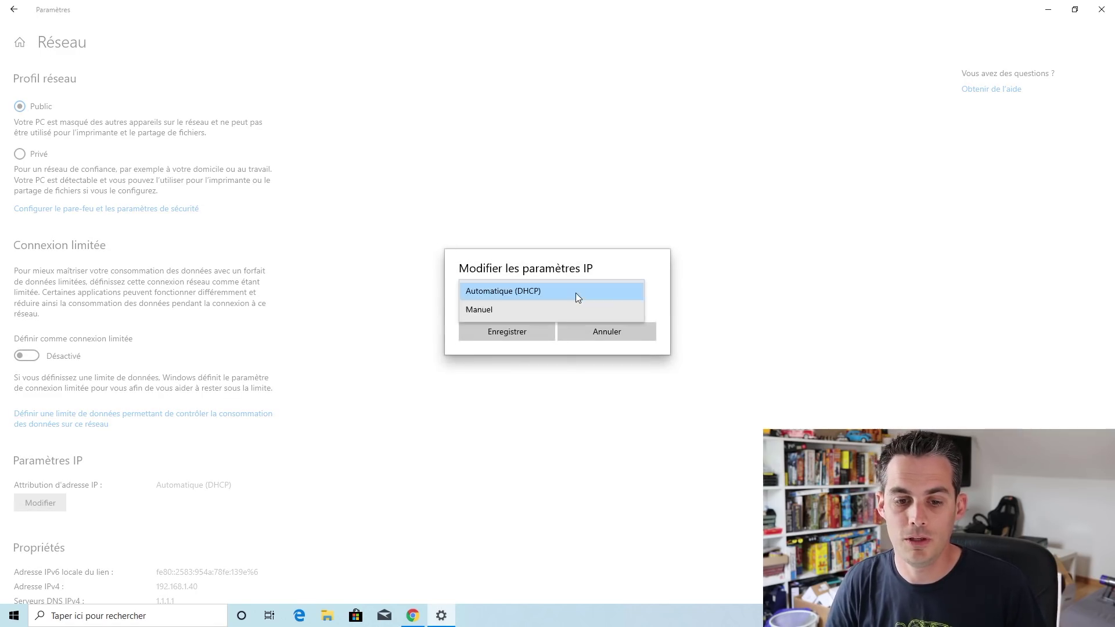
click(577, 274)
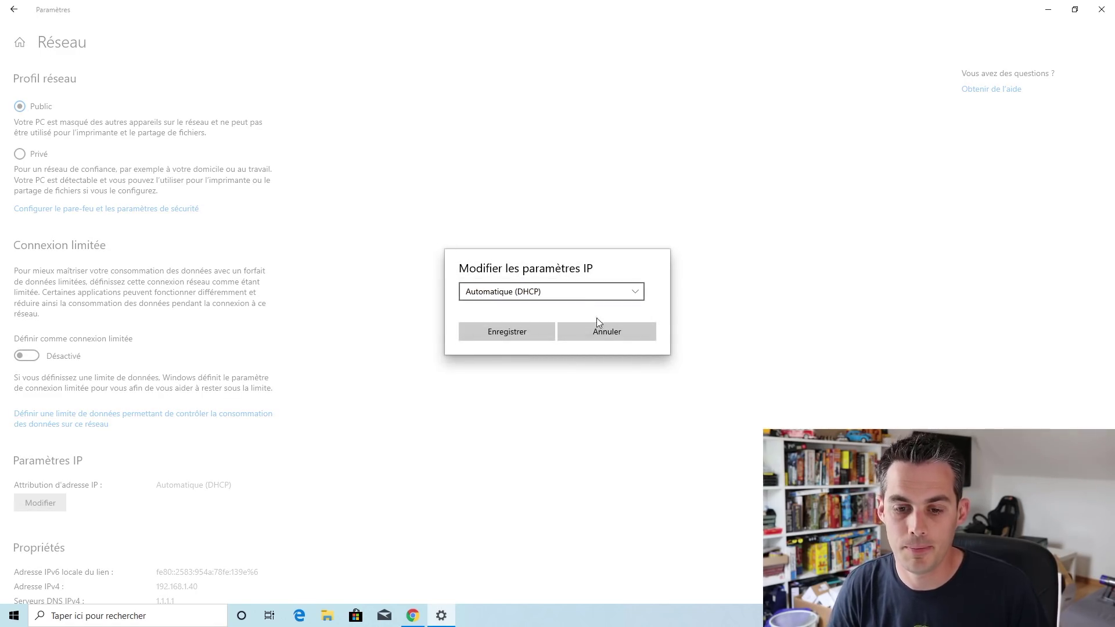
click(602, 334)
Scroll the network page, then go back twice to the Settings home page
scroll(269, 370, down, 3)
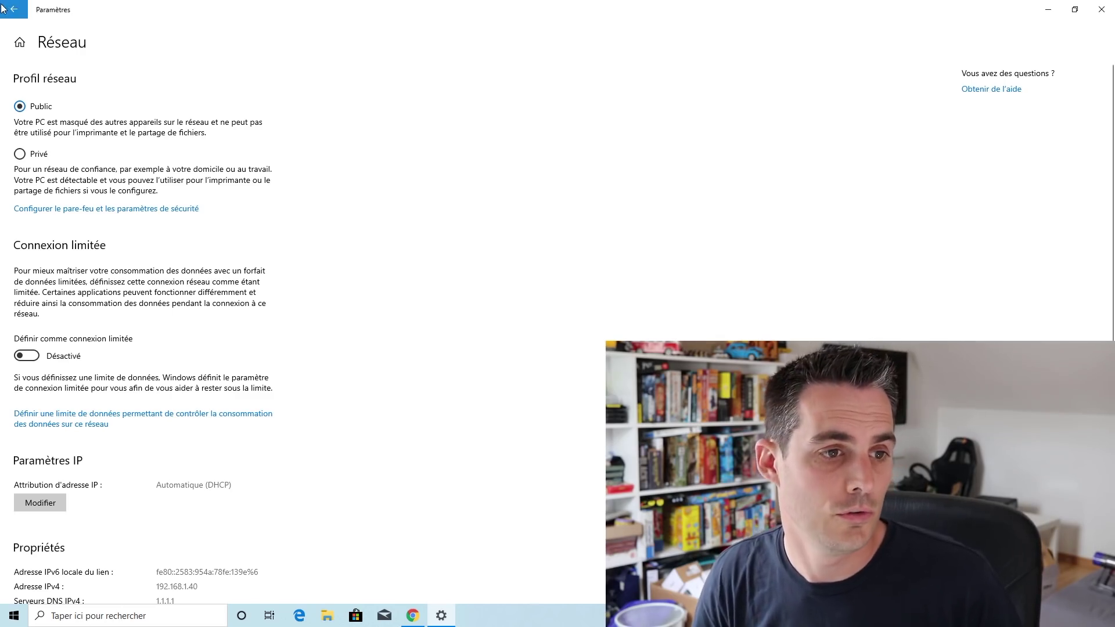
click(8, 11)
click(8, 11)
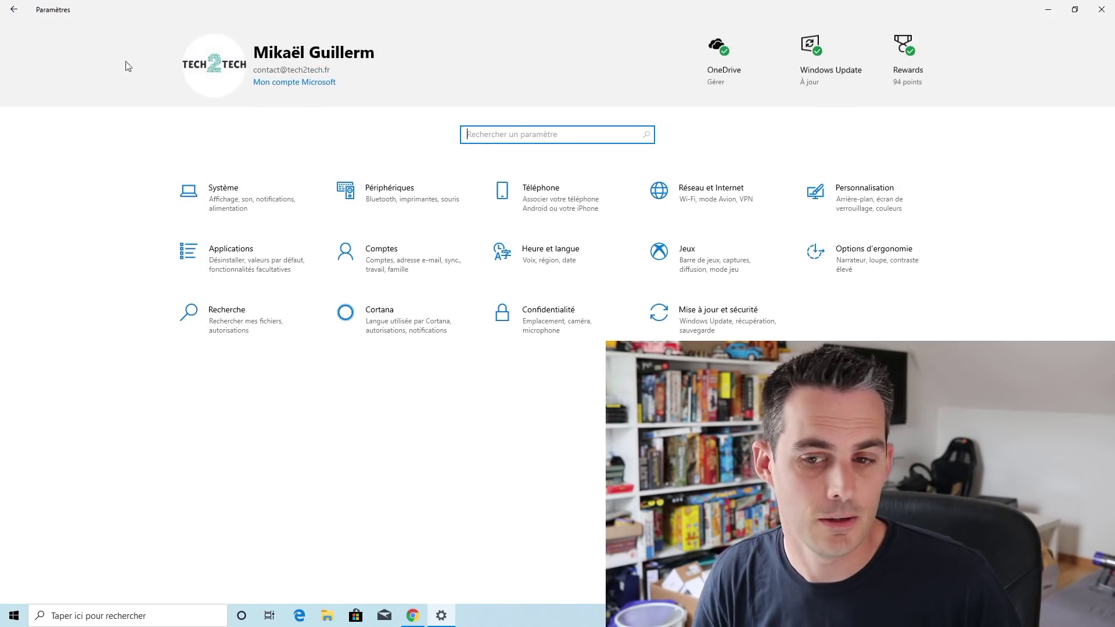
In Personnalisation > Couleurs, open the colour mode list and keep Clair
click(886, 201)
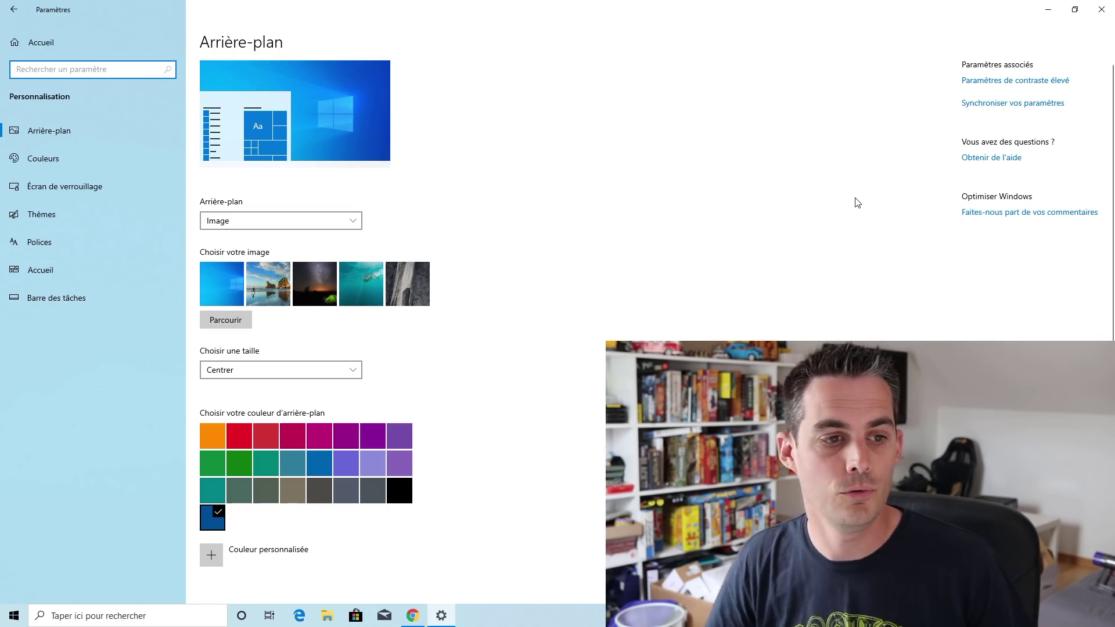
click(56, 161)
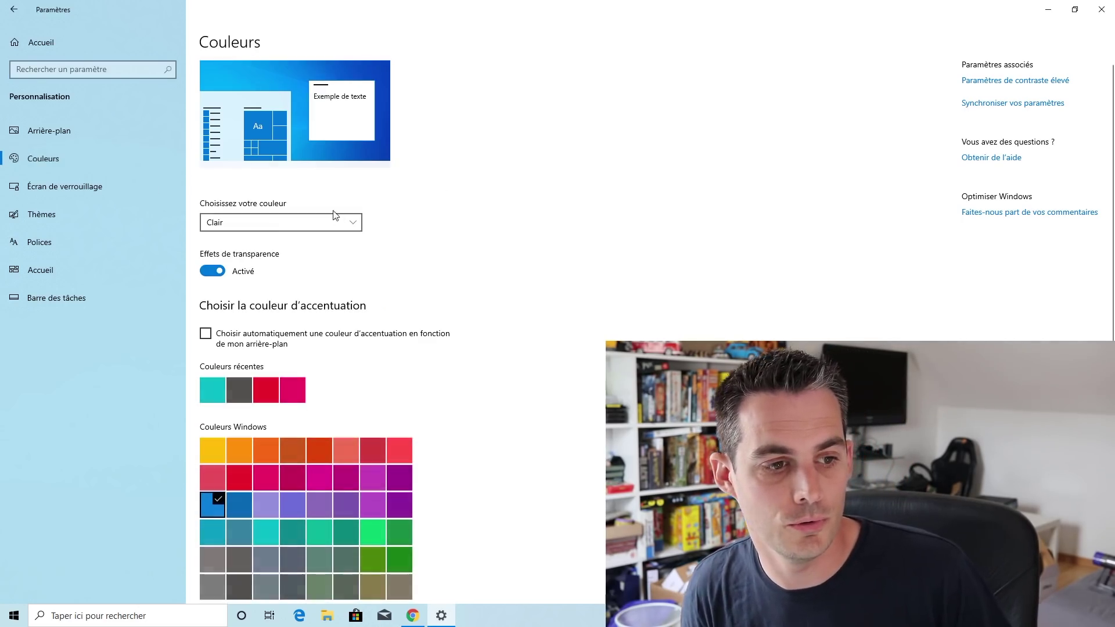
click(308, 229)
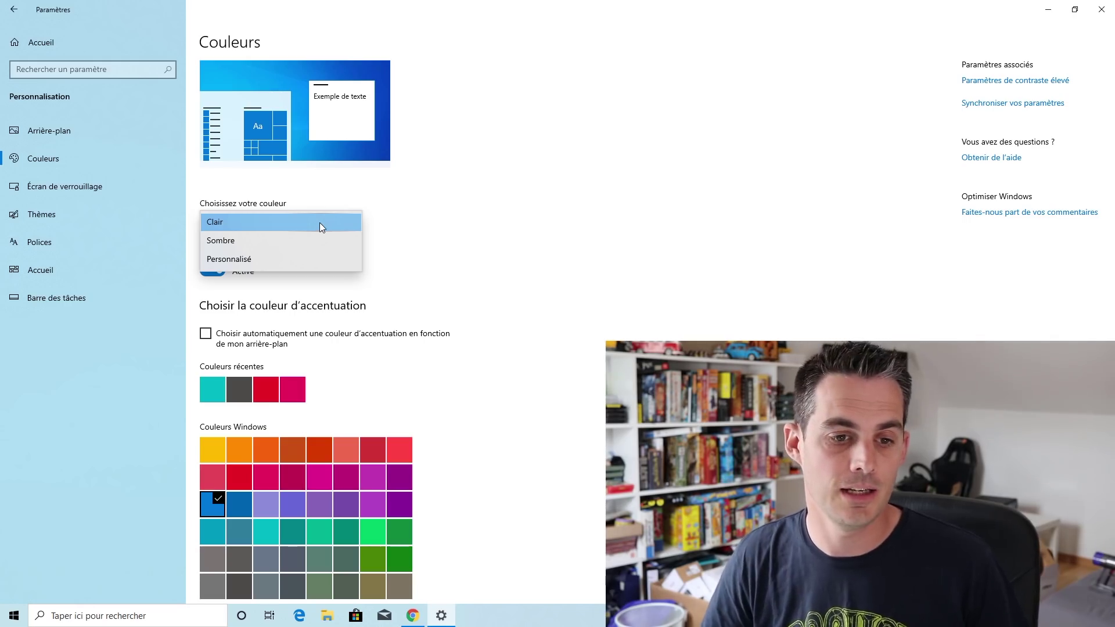
click(320, 216)
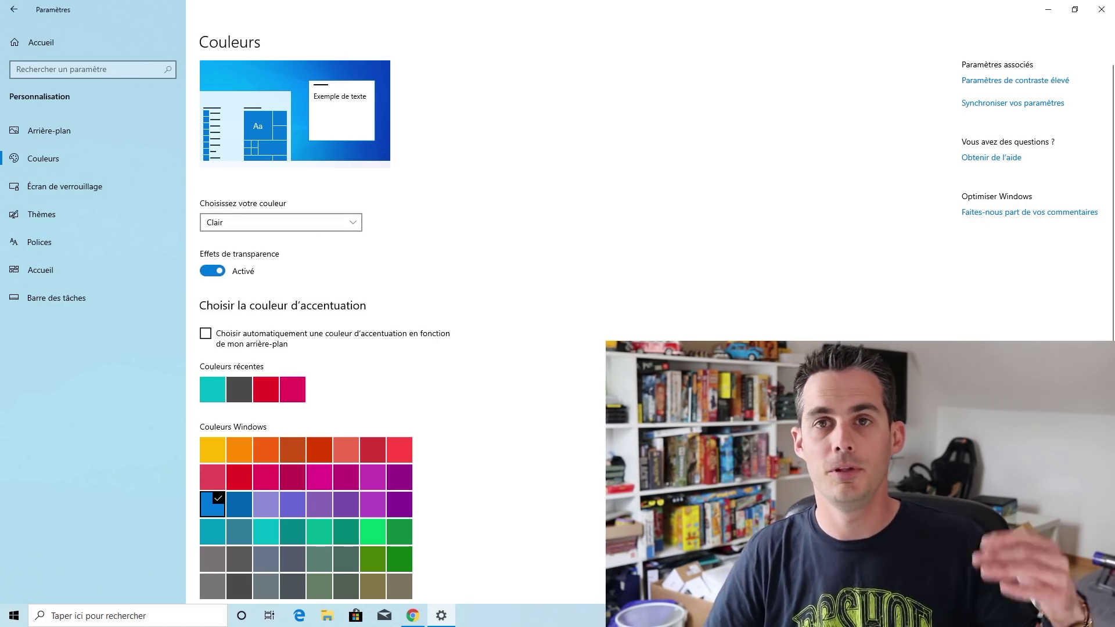
scroll(577, 430, down, 3)
scroll(385, 521, up, 3)
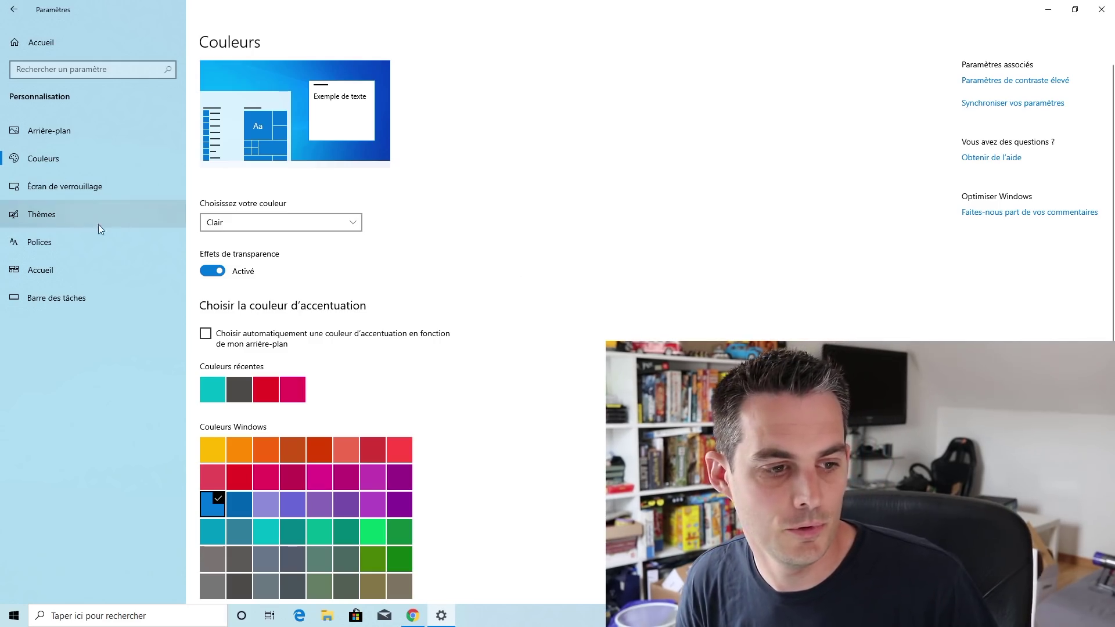
Visit another Personnalisation page, then return home and open Applications et fonctionnalités
click(49, 240)
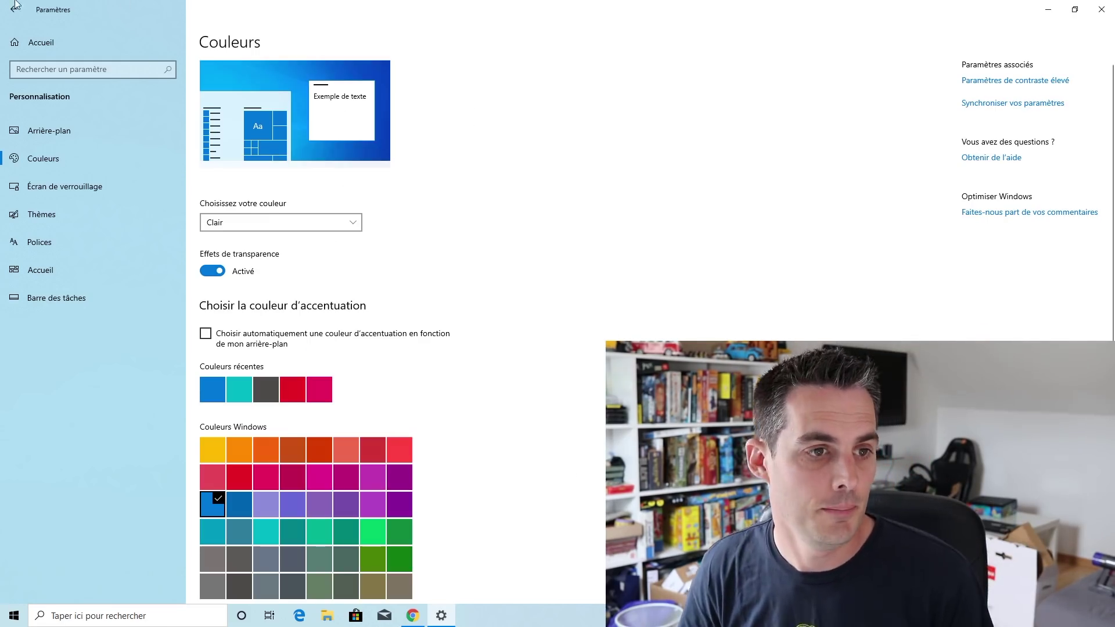
click(14, 9)
click(206, 274)
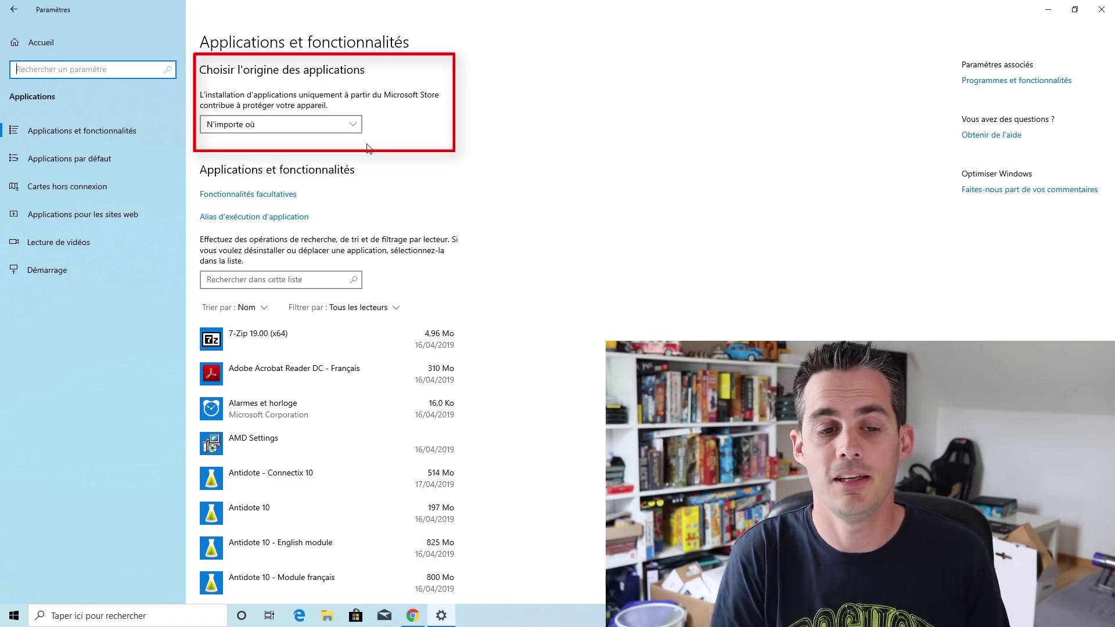
Leave the app-source setting unchanged, then open Heure et langue from the Settings home page
click(327, 125)
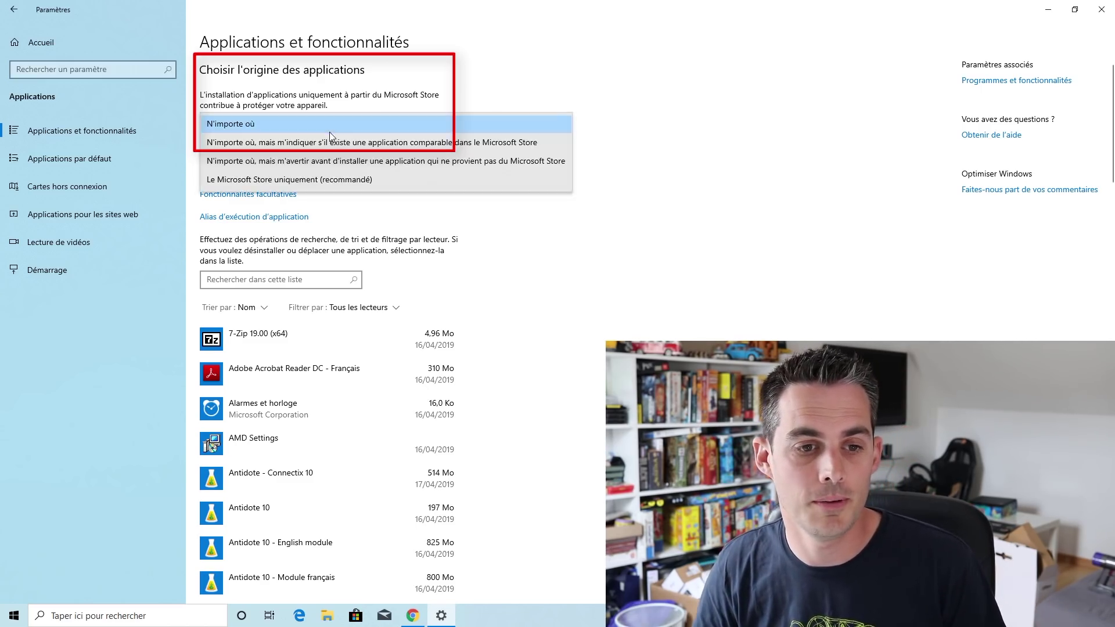
click(295, 184)
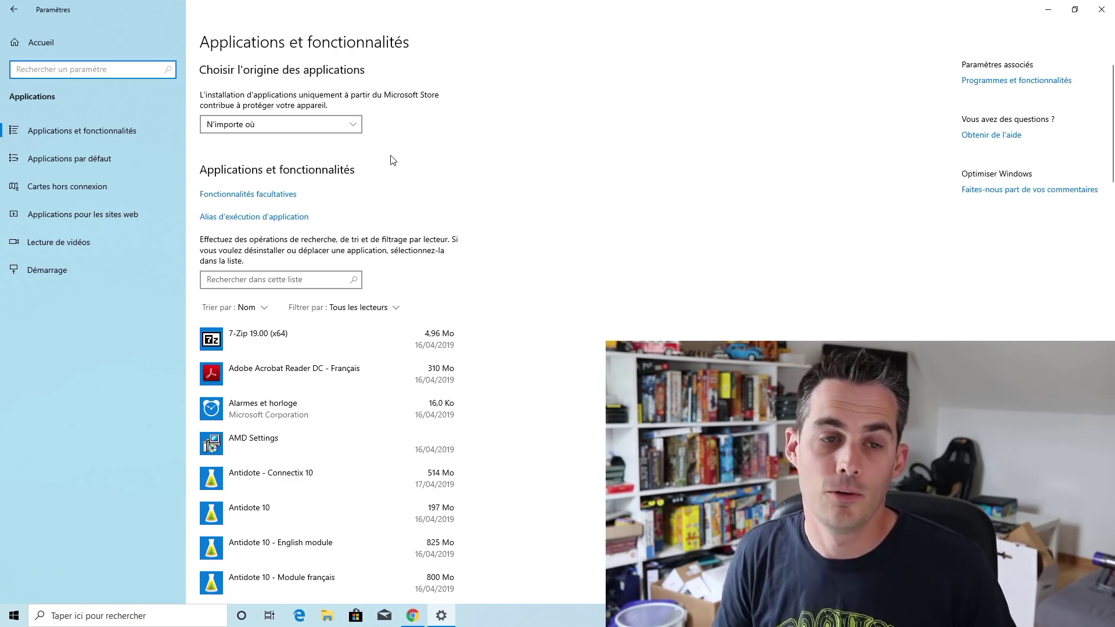
click(73, 49)
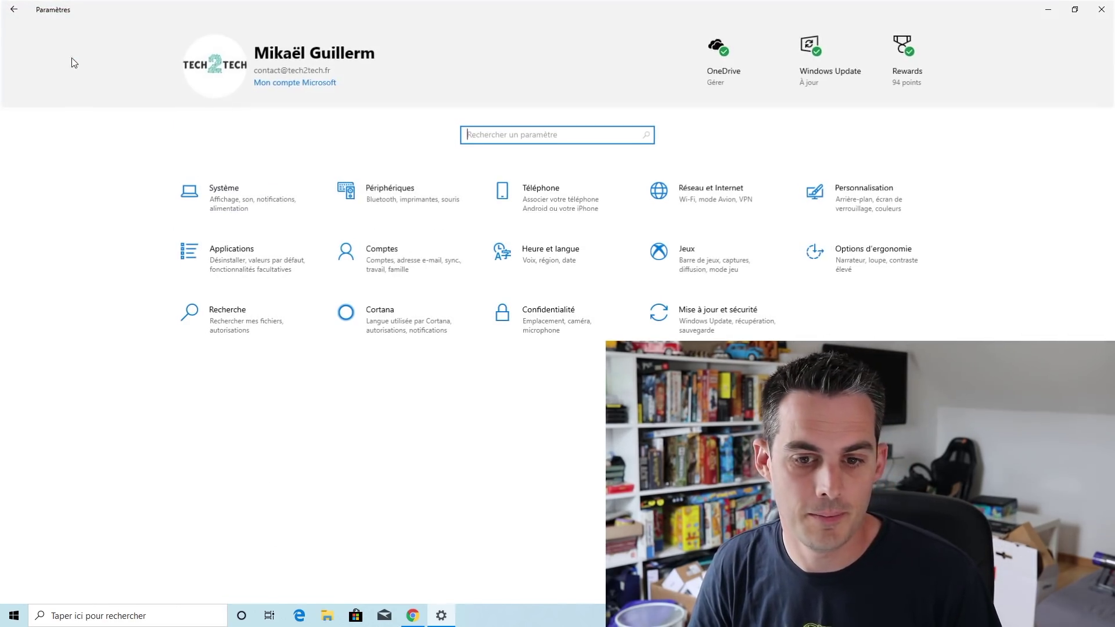
click(562, 258)
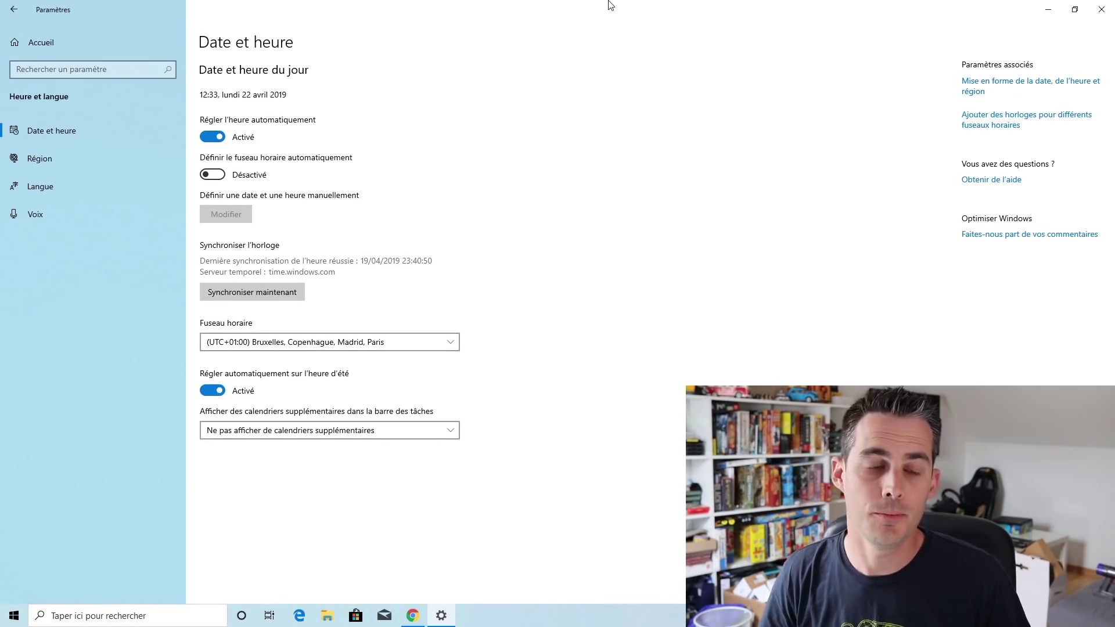
Preview adding Español (Bolivia) without making it the display language, then cancel the installation
click(41, 192)
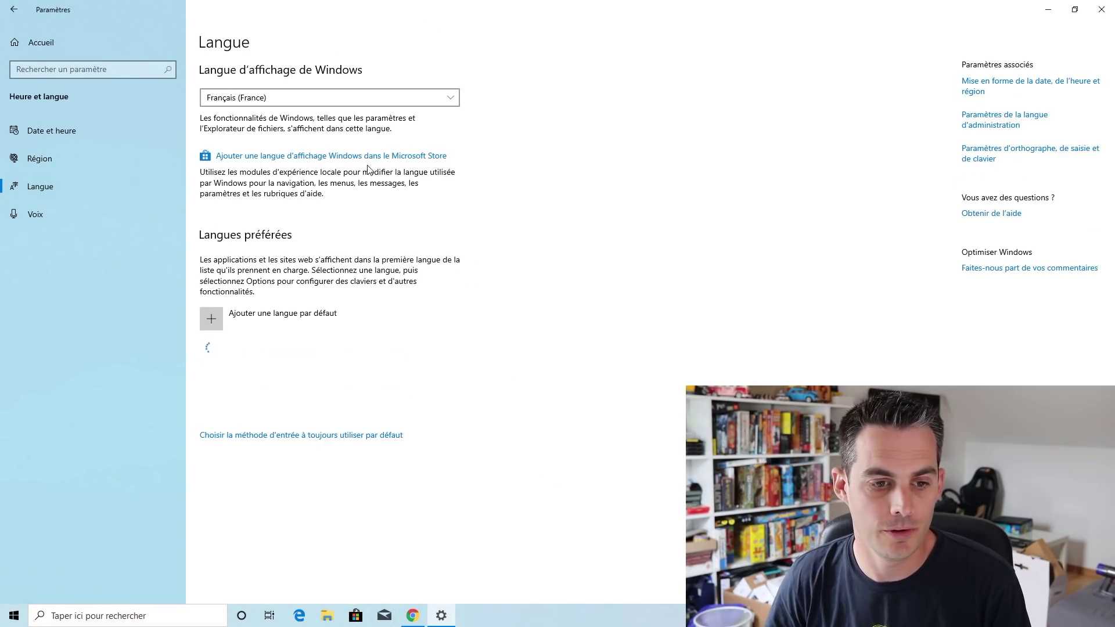
click(319, 316)
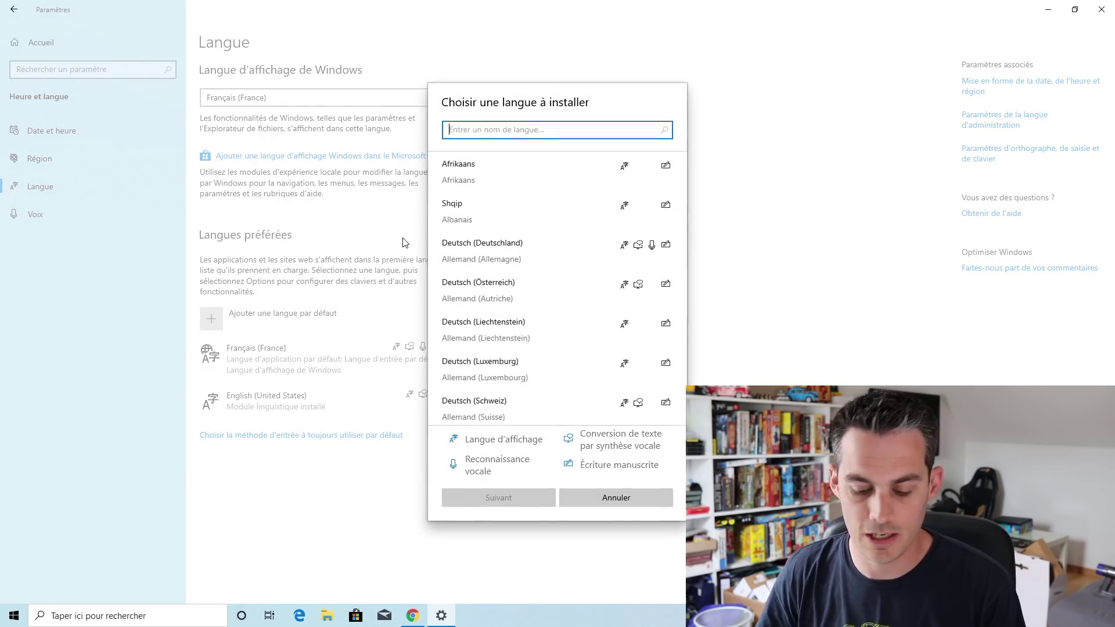
text(espan)
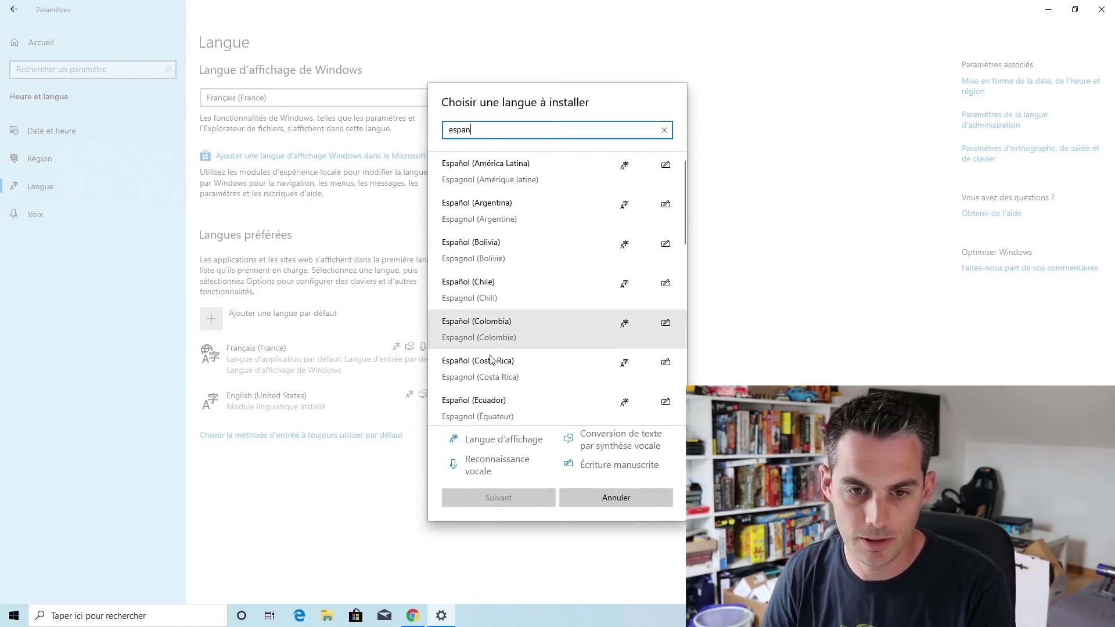
click(505, 261)
click(504, 259)
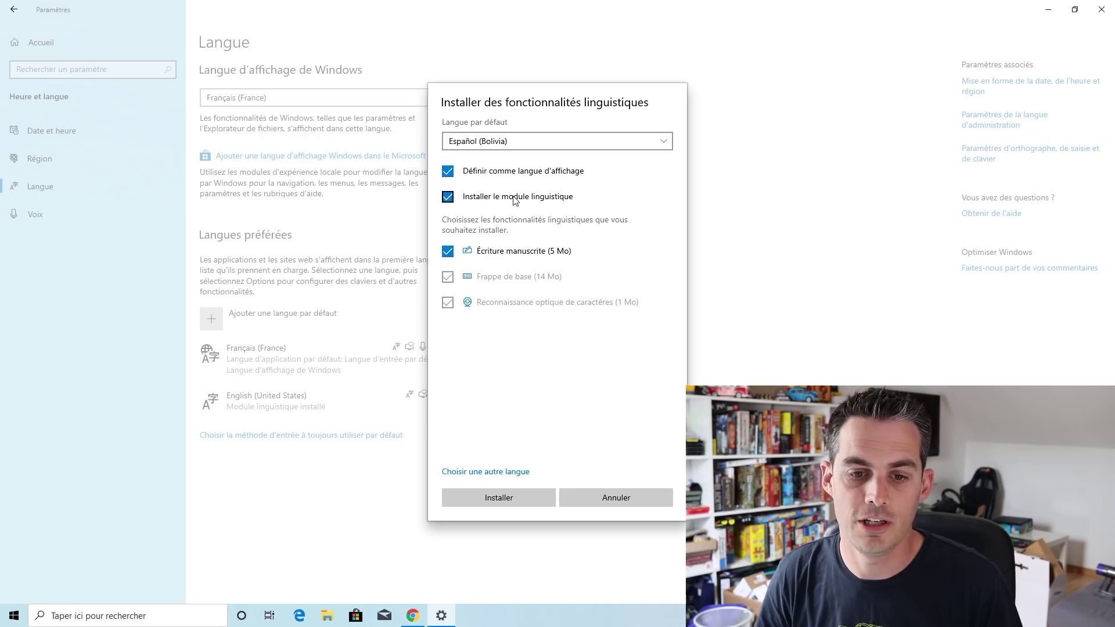
click(523, 172)
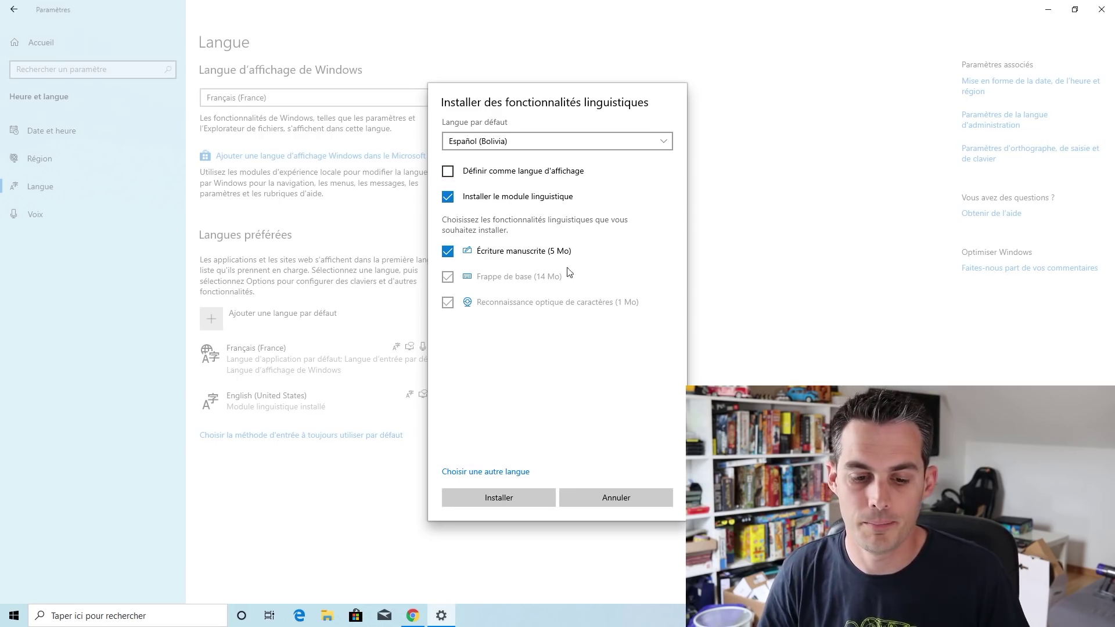
click(654, 503)
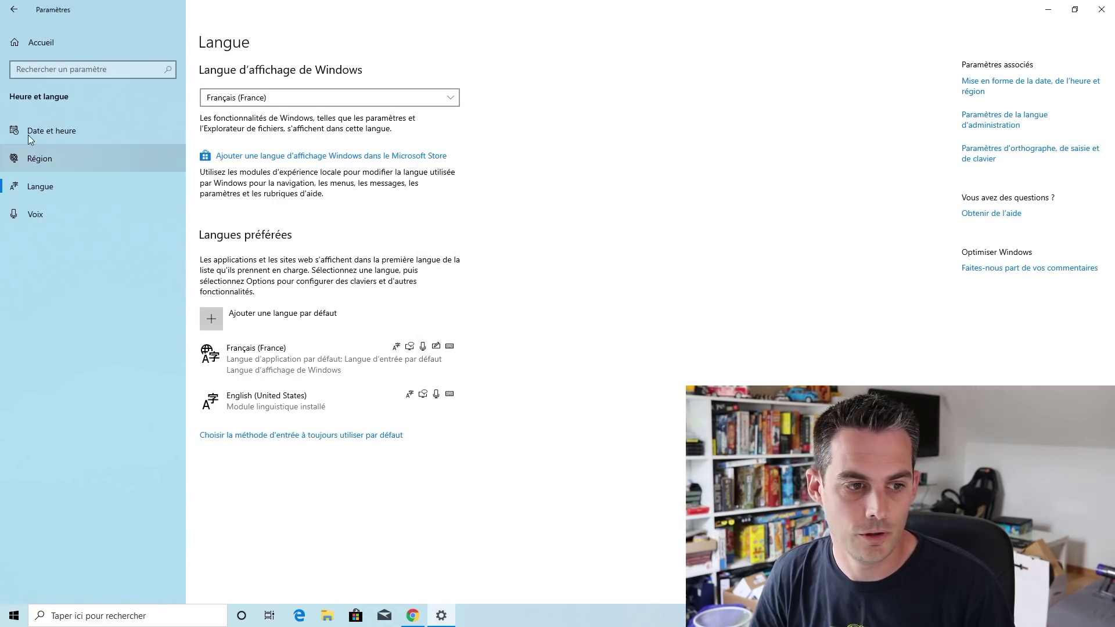
Review the Voix page and its Ajouter des voix package list, then return to Settings home
click(40, 213)
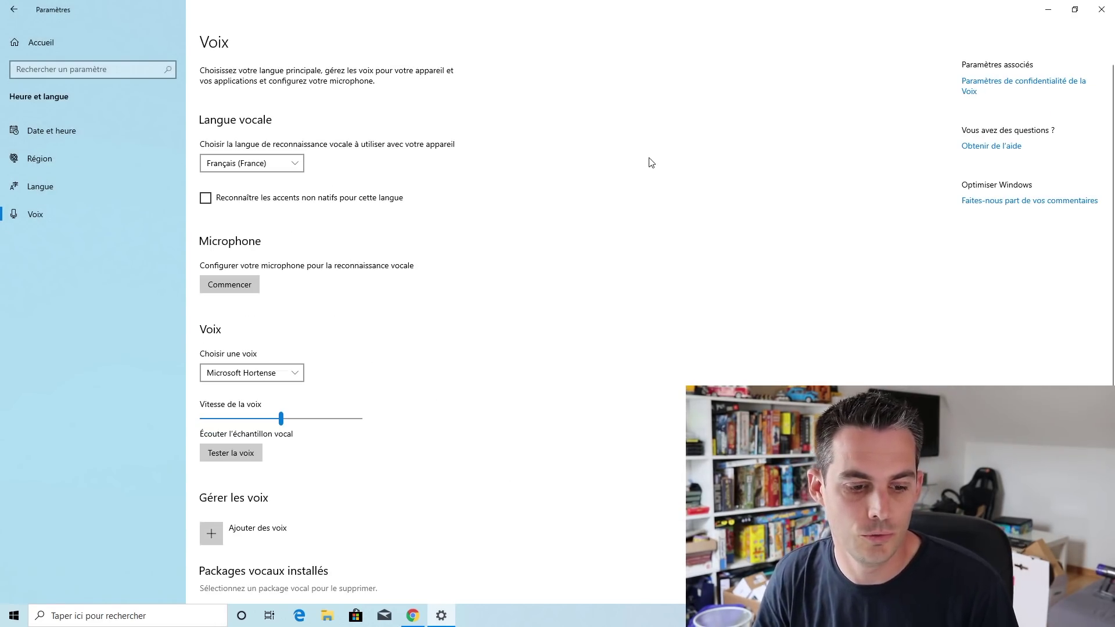
scroll(652, 163, down, 2)
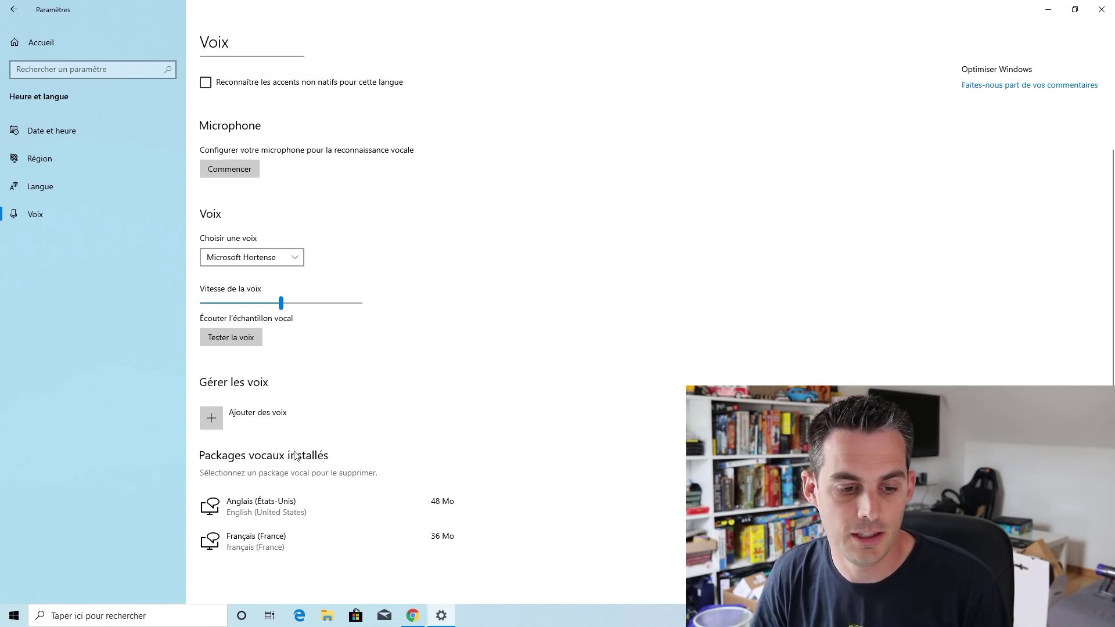
click(306, 422)
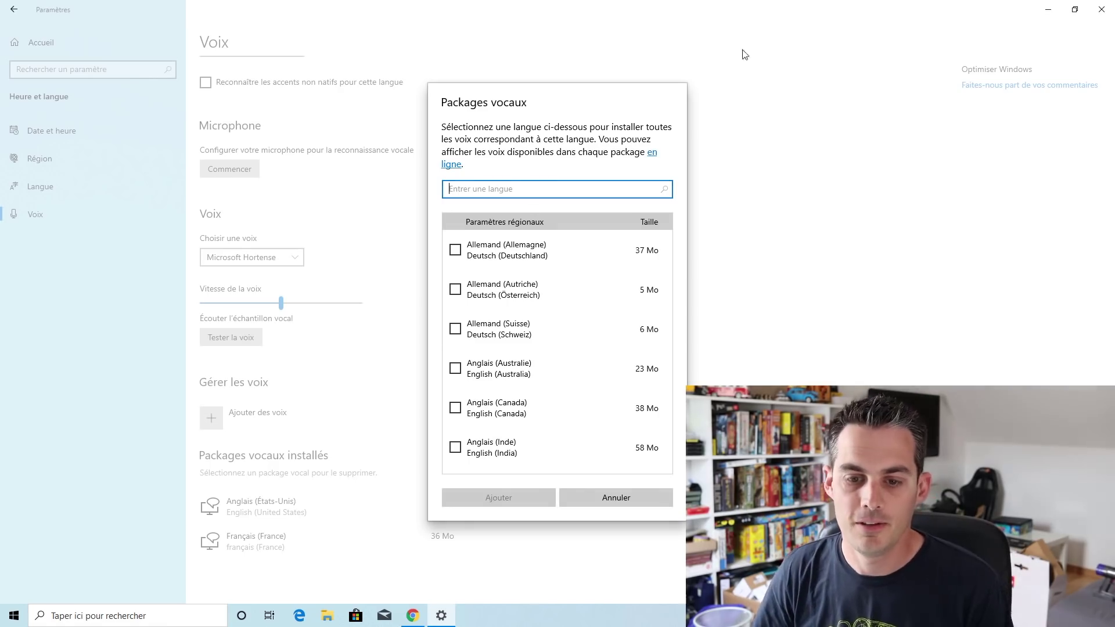
key(Escape)
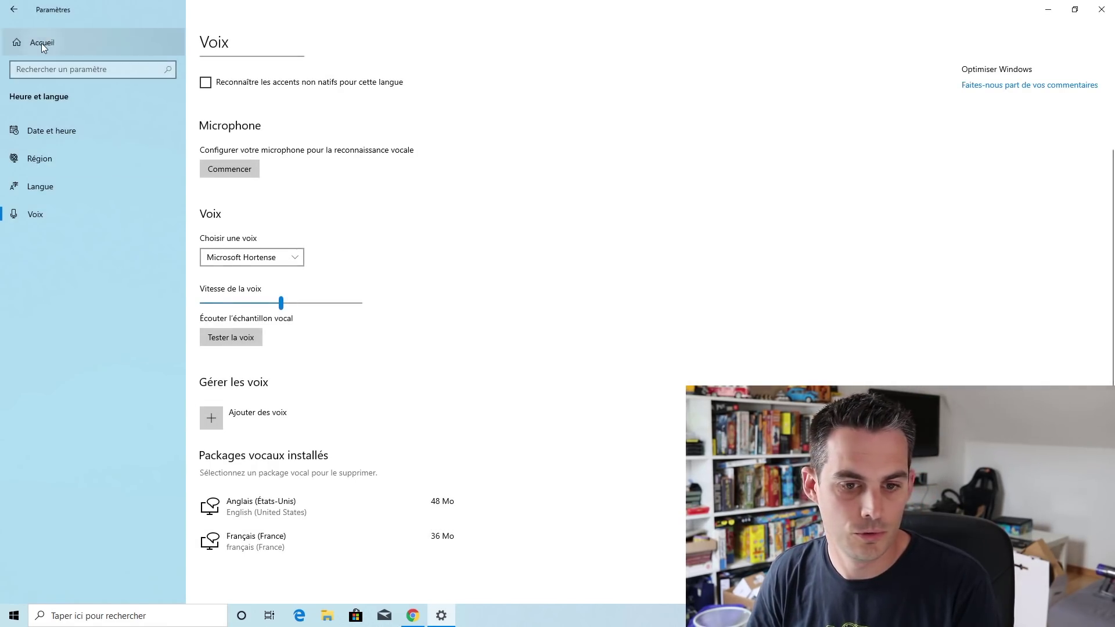
click(42, 46)
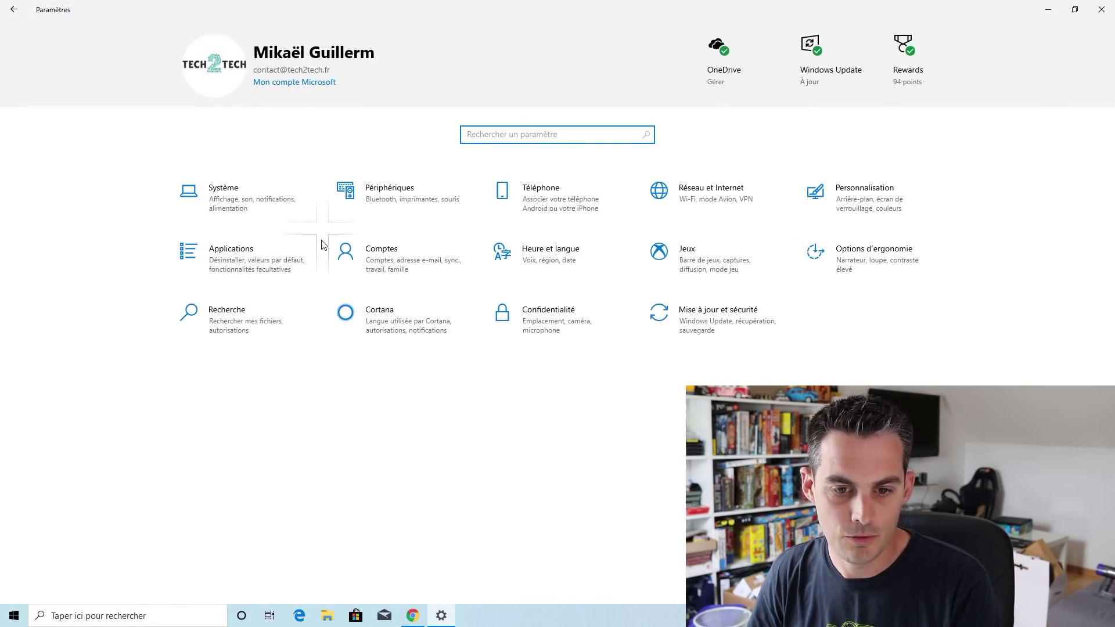
In Ease of Access pointer settings, try a cyan custom pointer colour and dismiss it
click(814, 249)
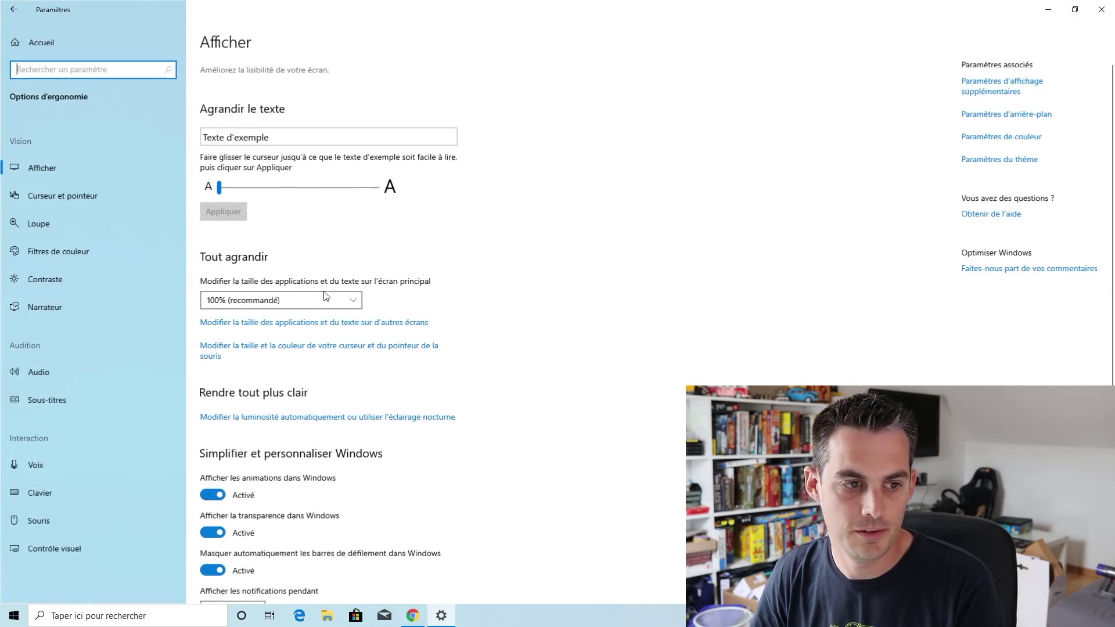
click(108, 200)
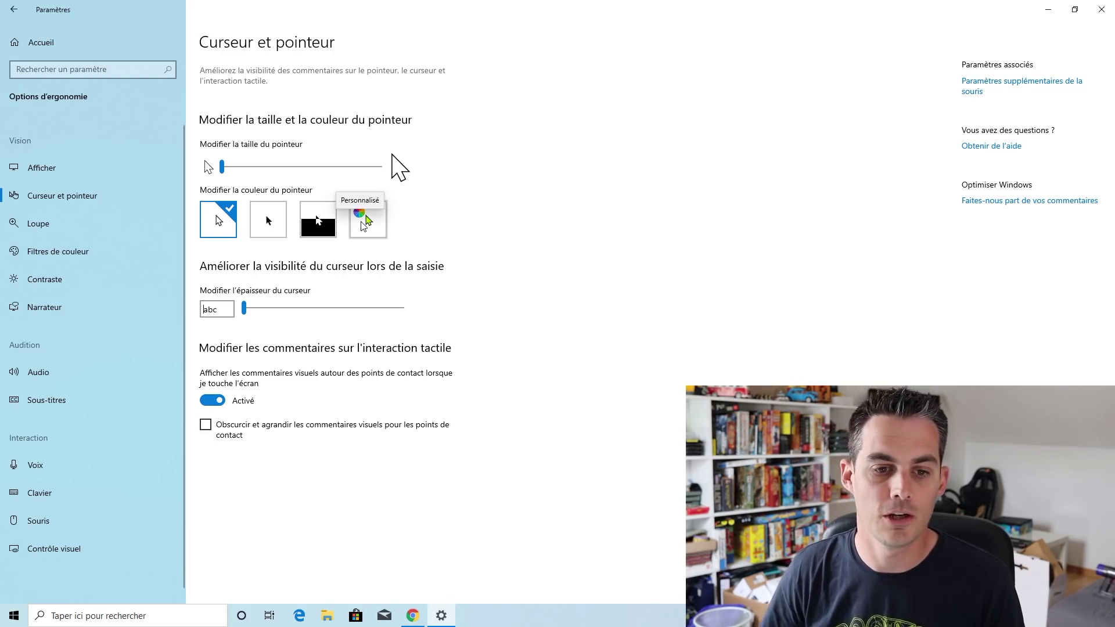
click(367, 220)
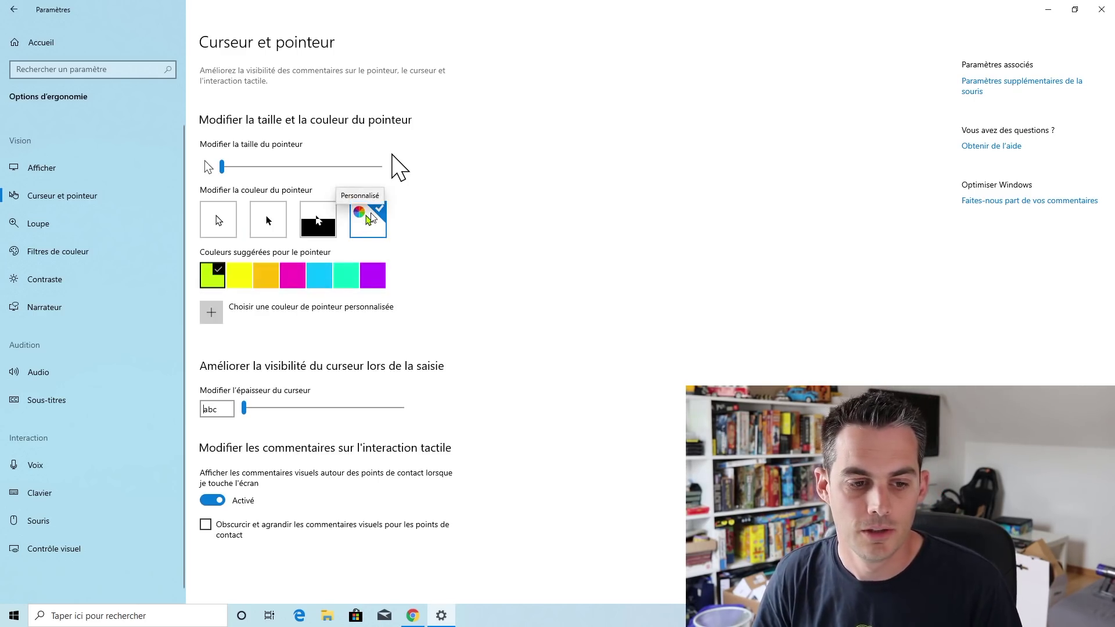
click(264, 321)
mouse_move(610, 234)
mouse_down()
mouse_move(575, 263)
mouse_move(544, 252)
mouse_move(569, 262)
mouse_move(568, 287)
mouse_move(604, 294)
mouse_move(583, 209)
mouse_up()
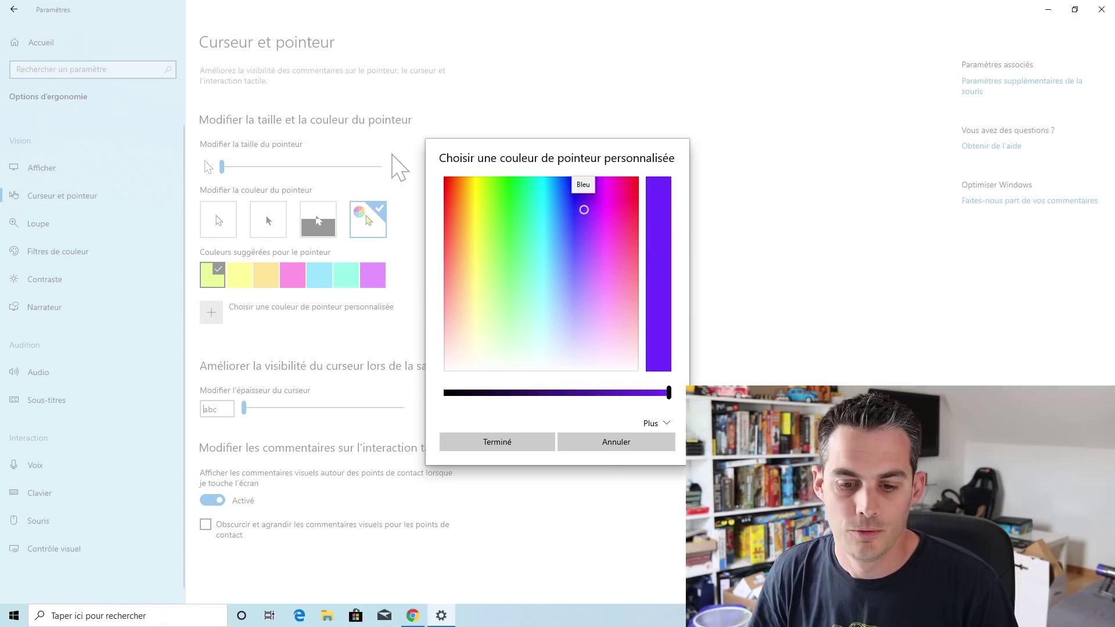
click(614, 442)
Drag the pointer size much larger, shrink it back to small, and return home
drag(223, 168, 444, 158)
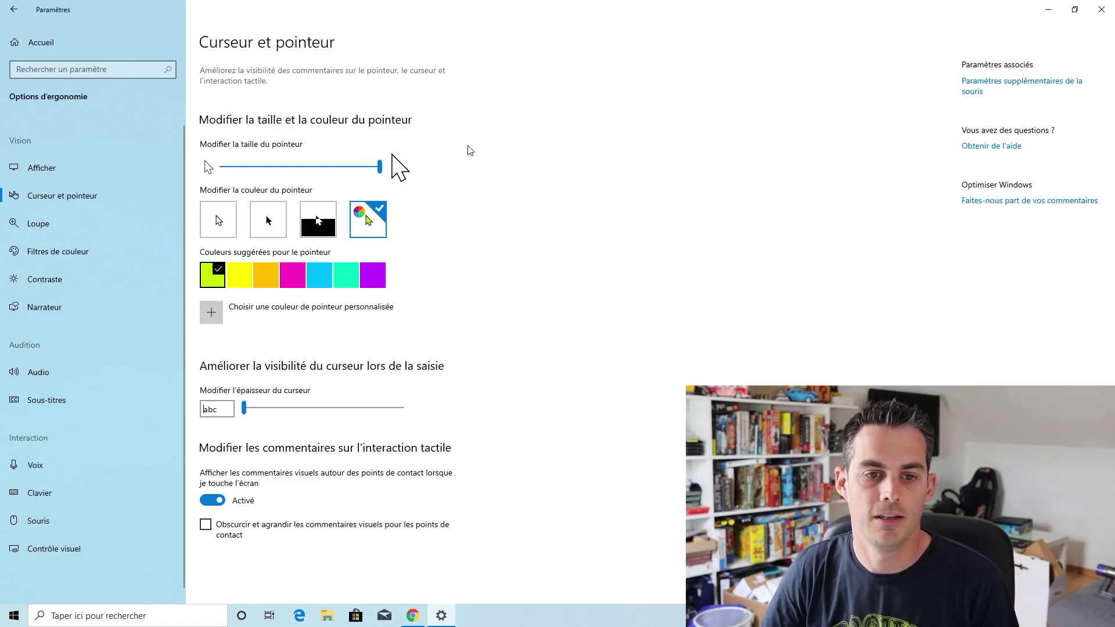
click(379, 167)
drag(378, 169, 222, 197)
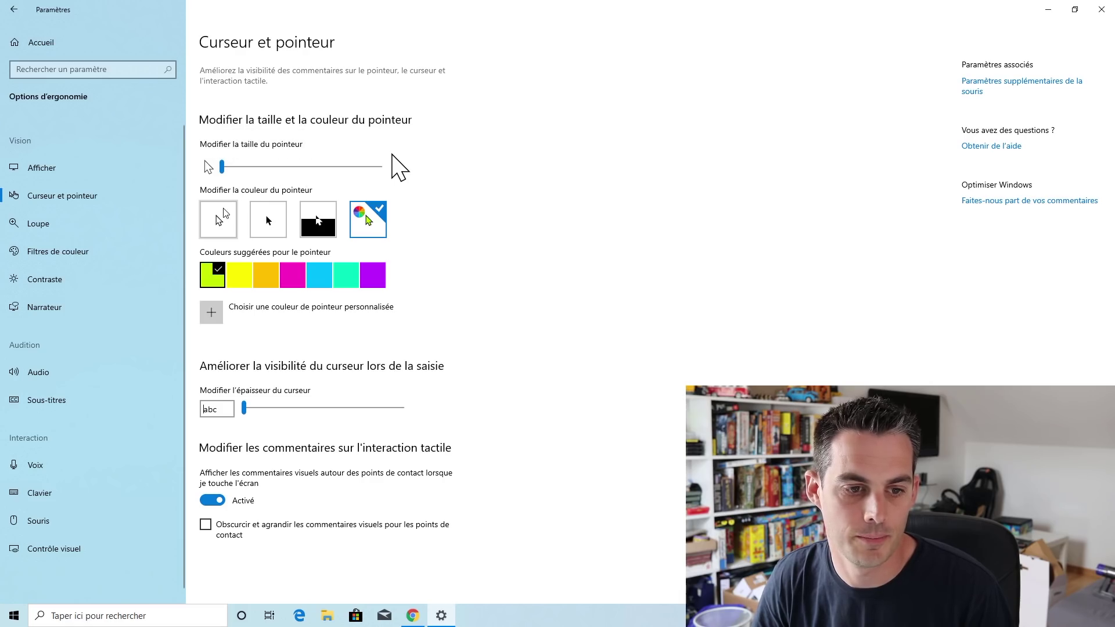
click(61, 42)
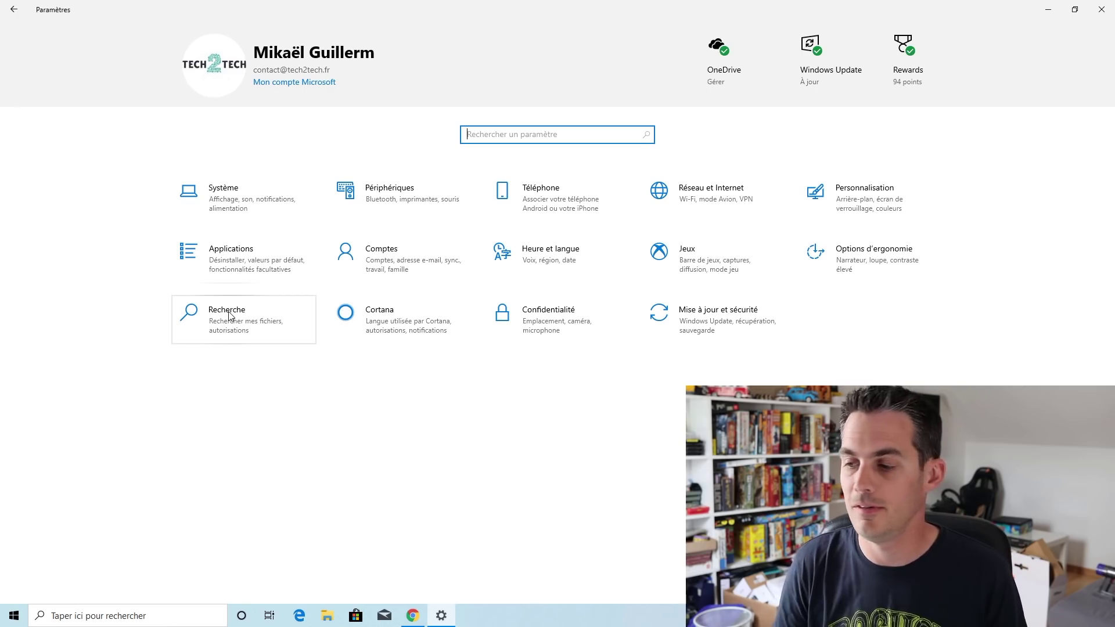
Set Recherche dans Windows file search to Avancée, look over excluded folders, and return home
click(244, 317)
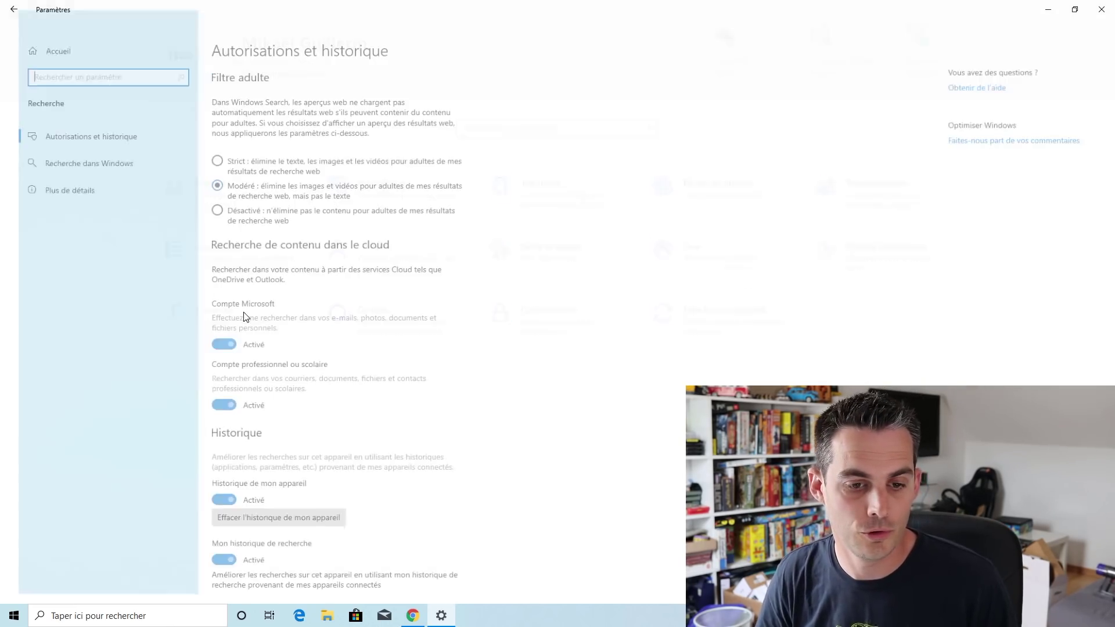
click(85, 192)
click(97, 159)
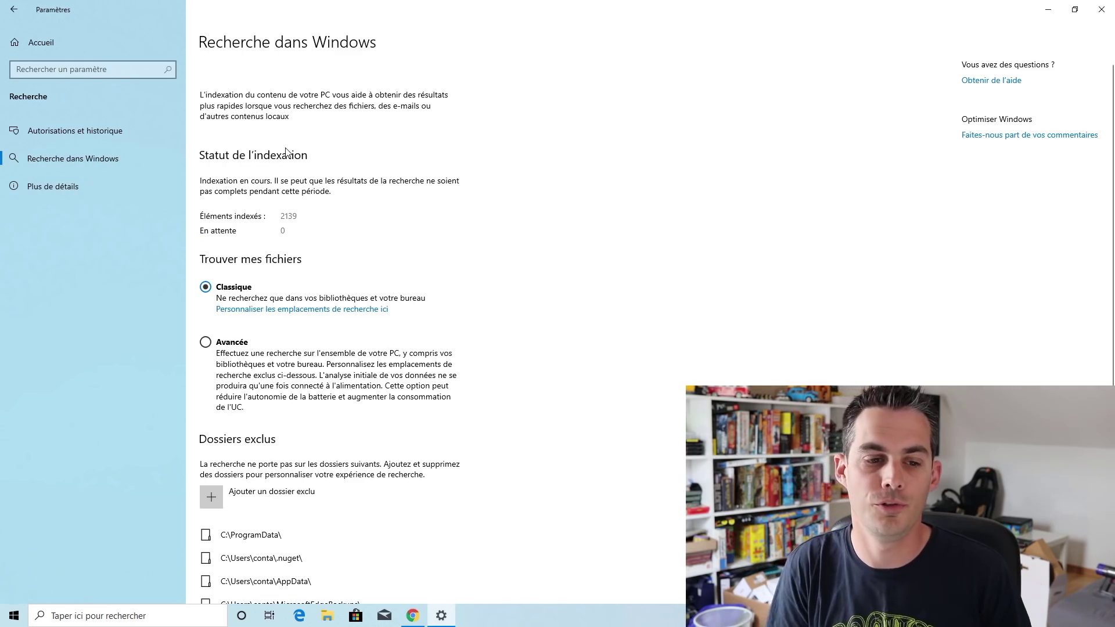
click(223, 347)
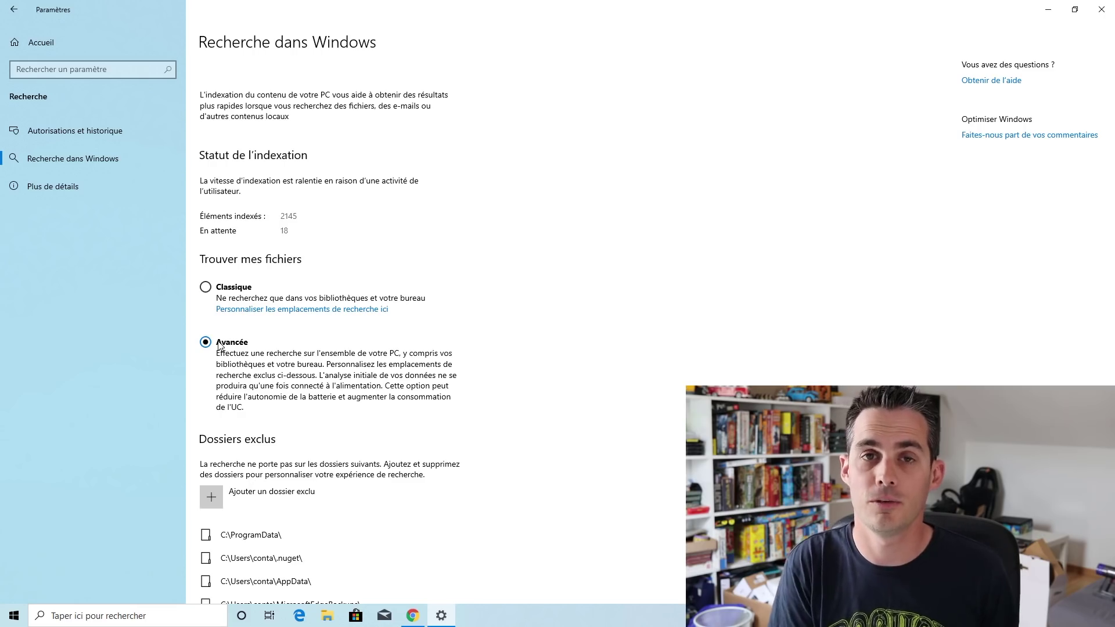
scroll(286, 344, down, 5)
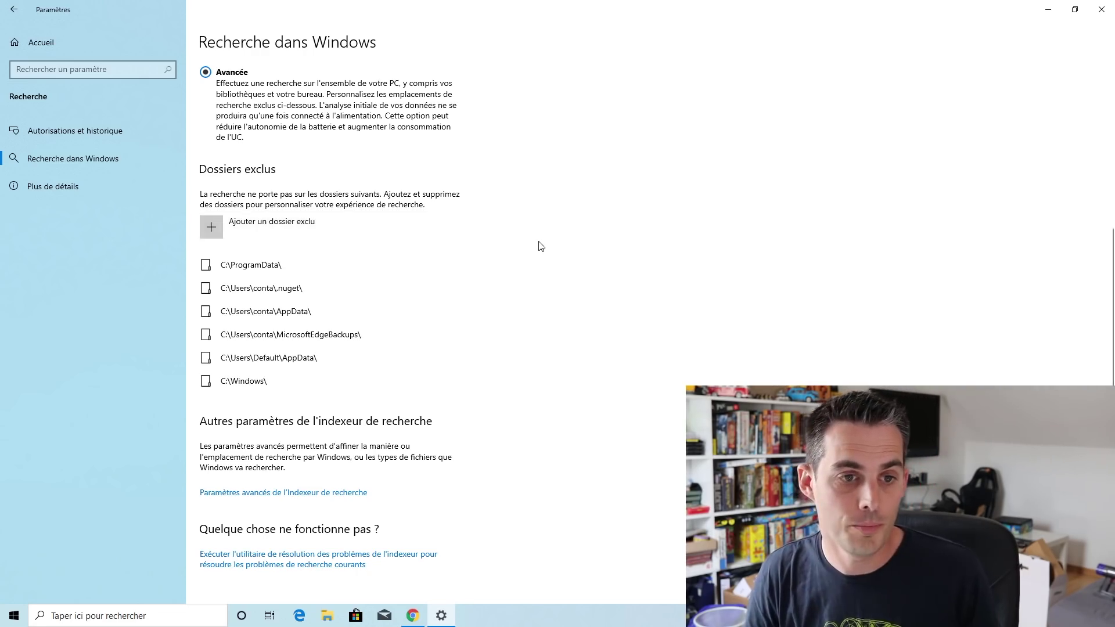
scroll(538, 244, up, 5)
click(112, 52)
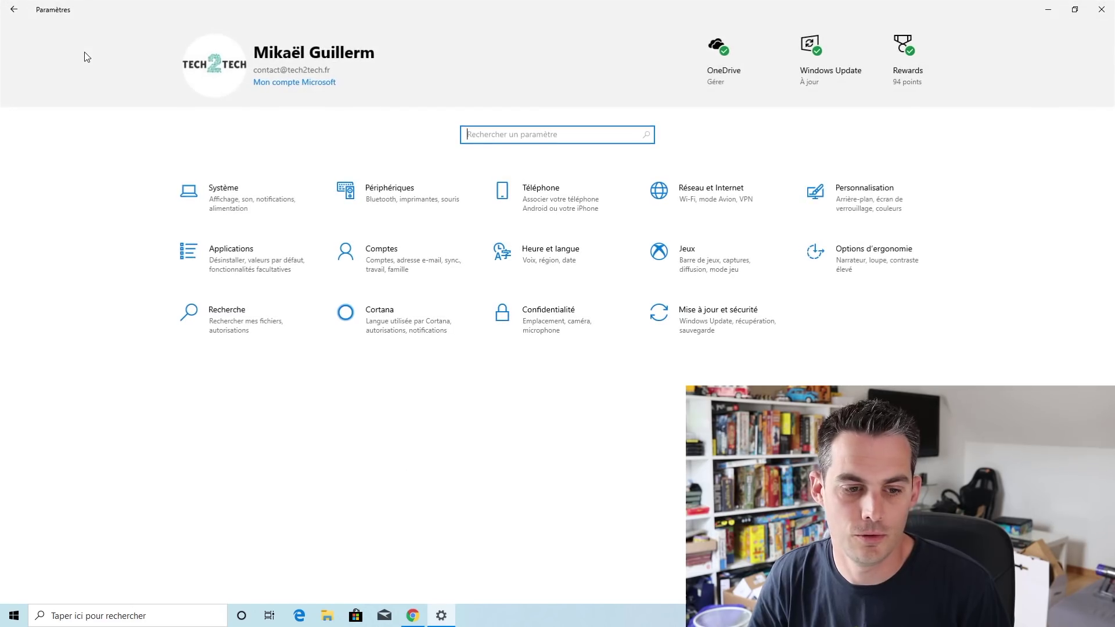
In Mise à jour et sécurité, open Options avancées and view the pause-until date list
click(666, 323)
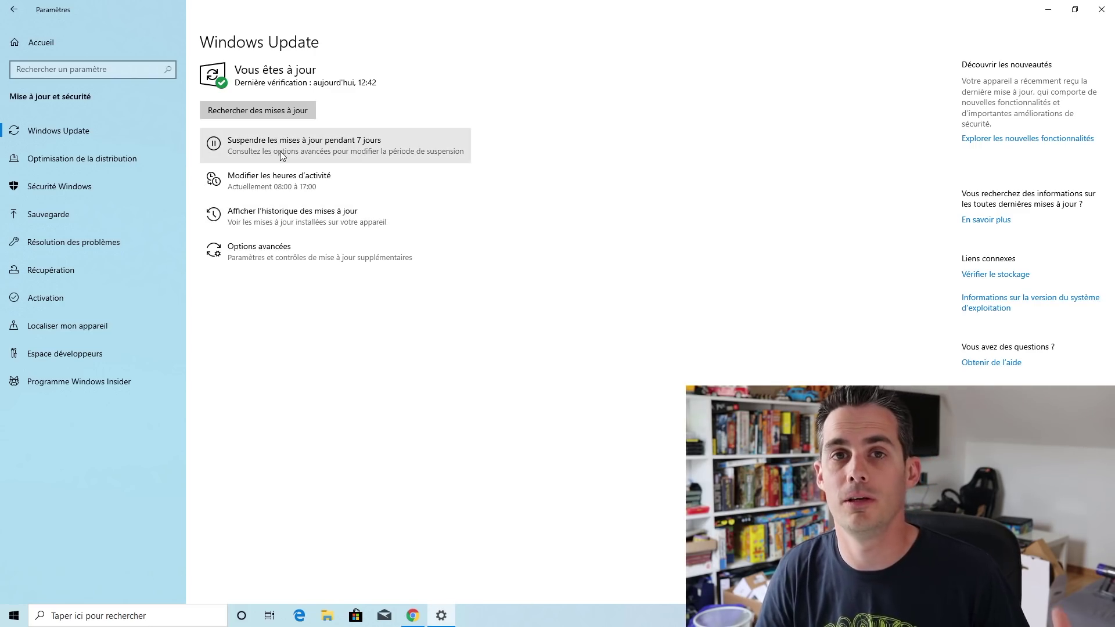
click(290, 256)
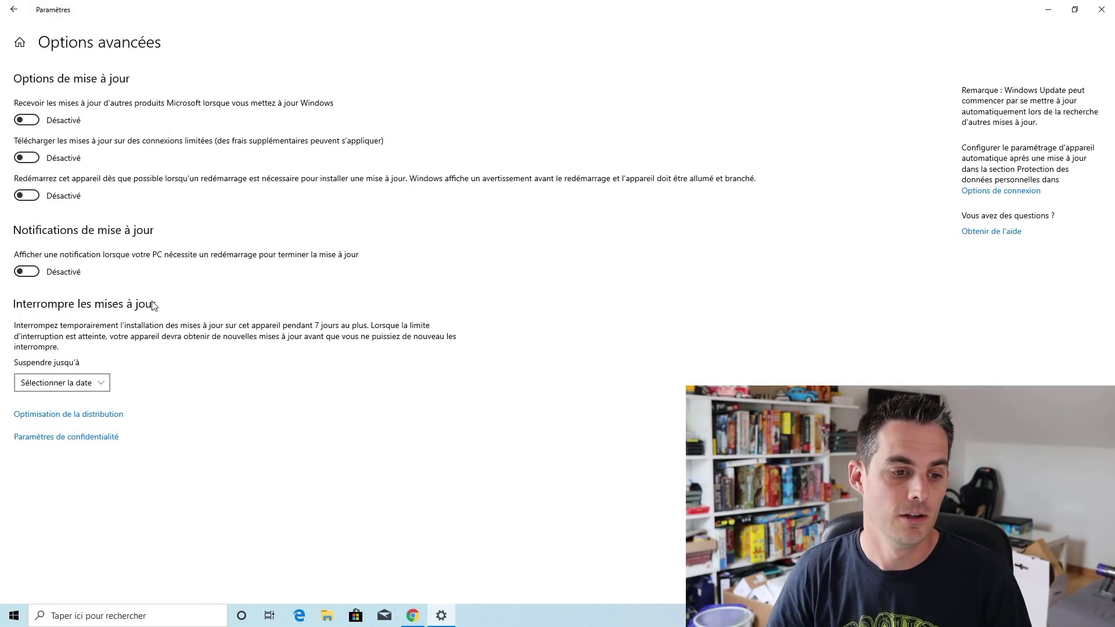
click(85, 383)
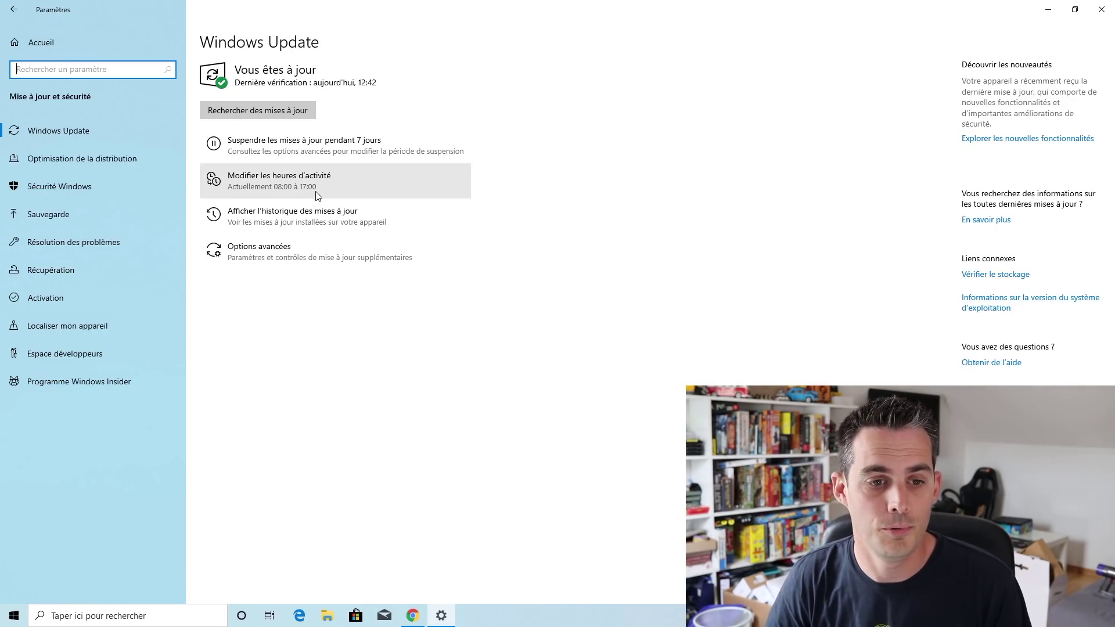
Turn off automatic active hours and manually set the start hour to 07:00, saving it
click(332, 184)
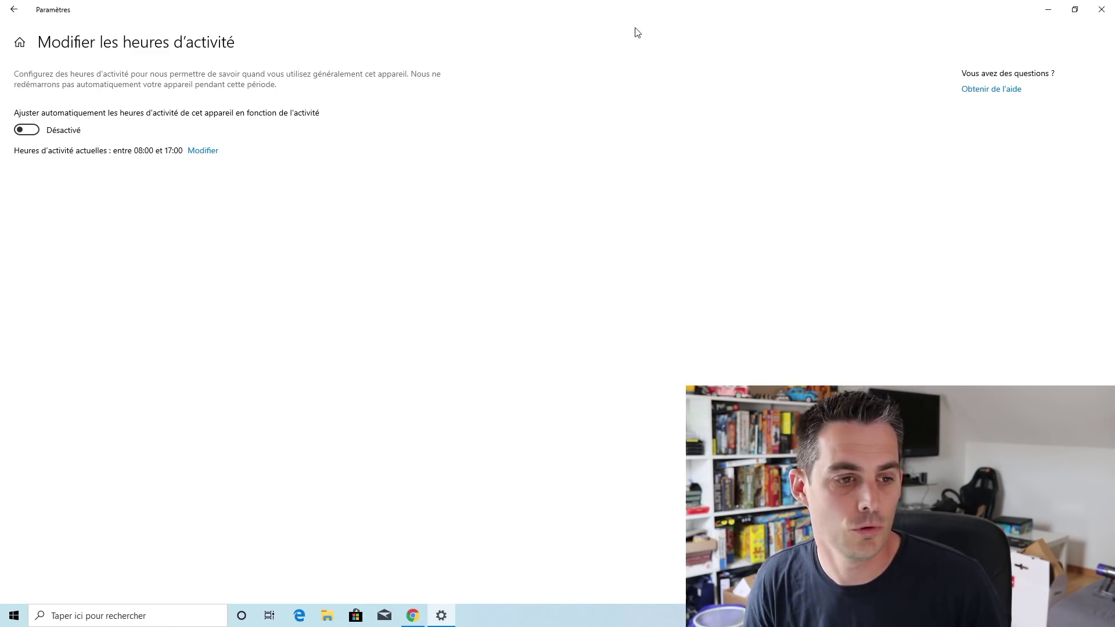
click(26, 130)
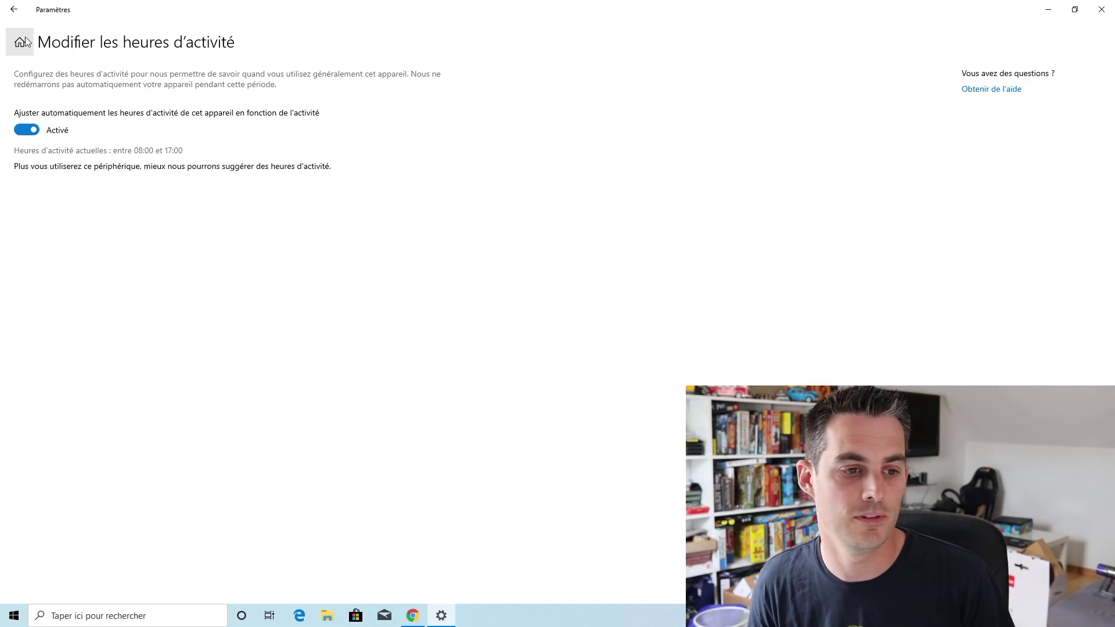
click(27, 130)
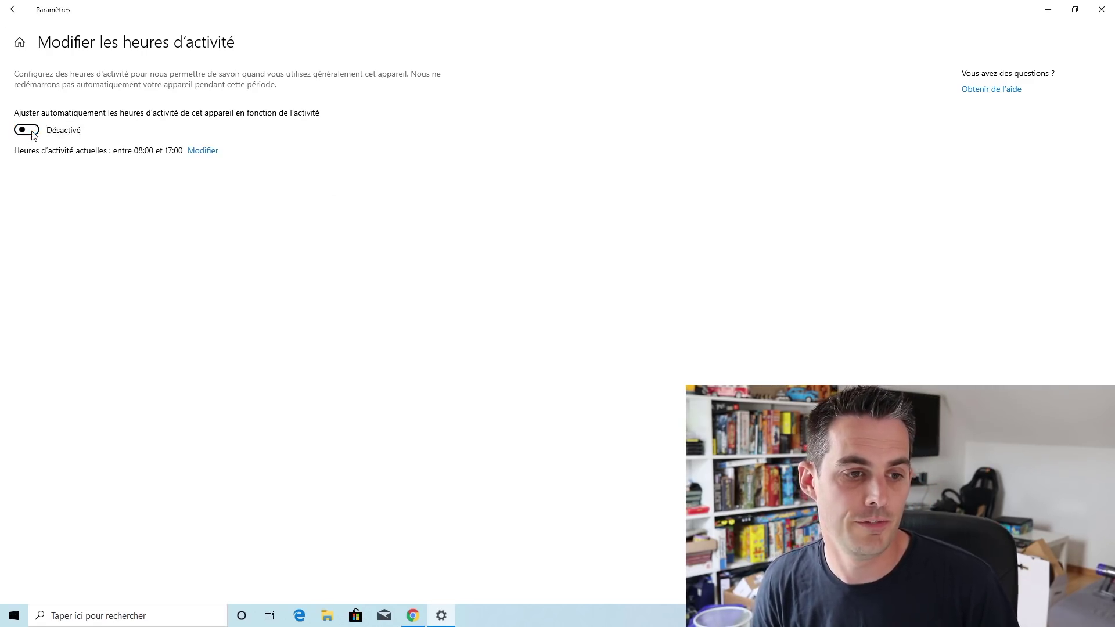
click(212, 152)
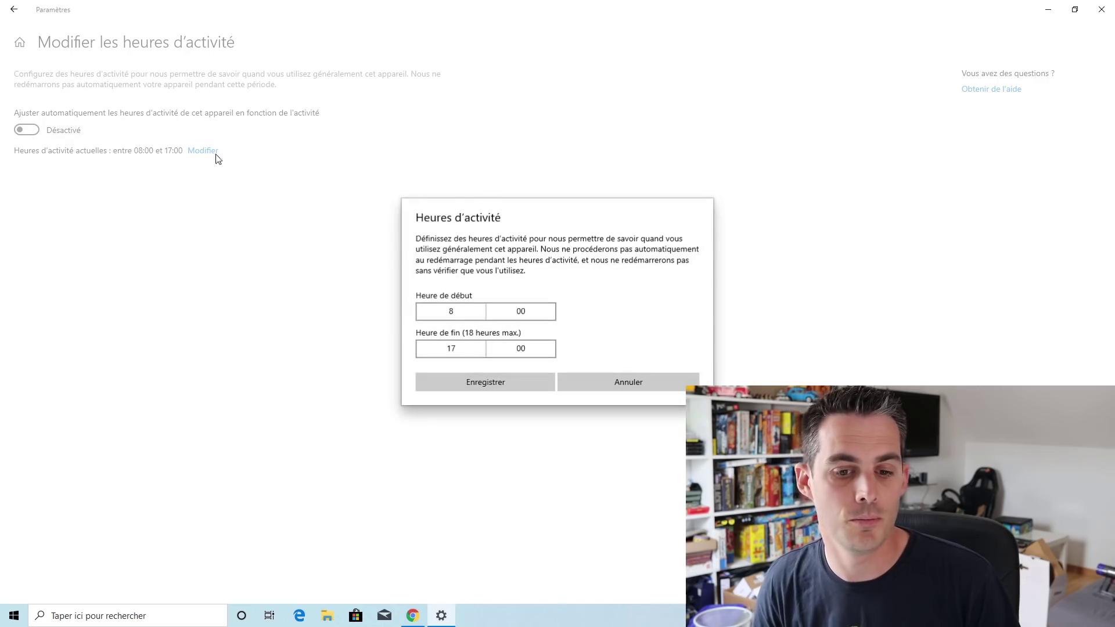
click(473, 312)
click(471, 288)
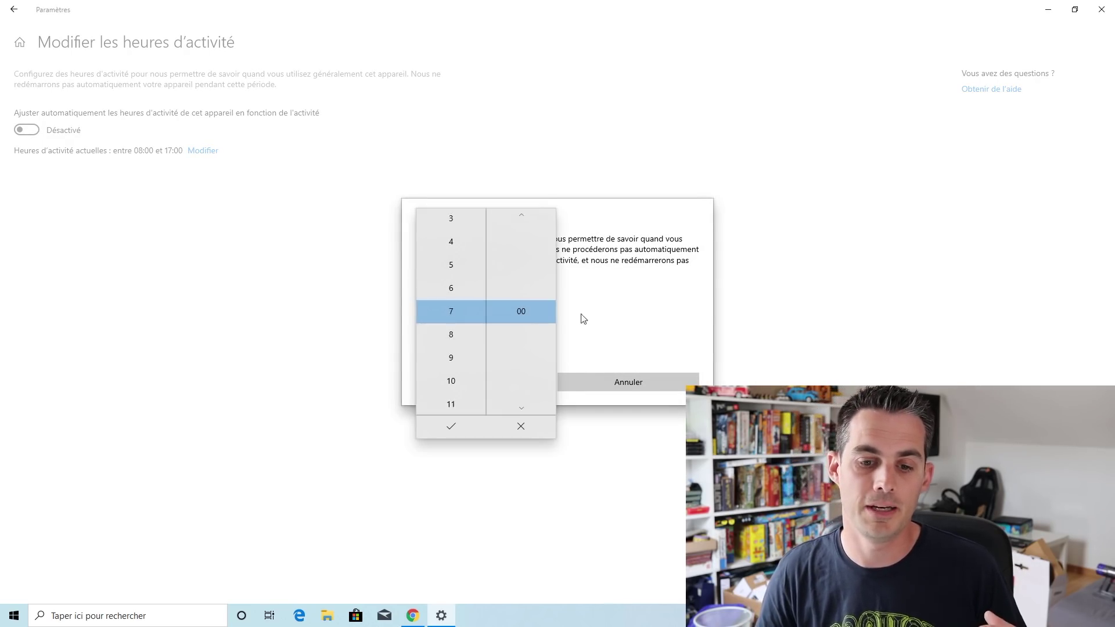
click(587, 317)
click(455, 319)
click(465, 284)
click(471, 428)
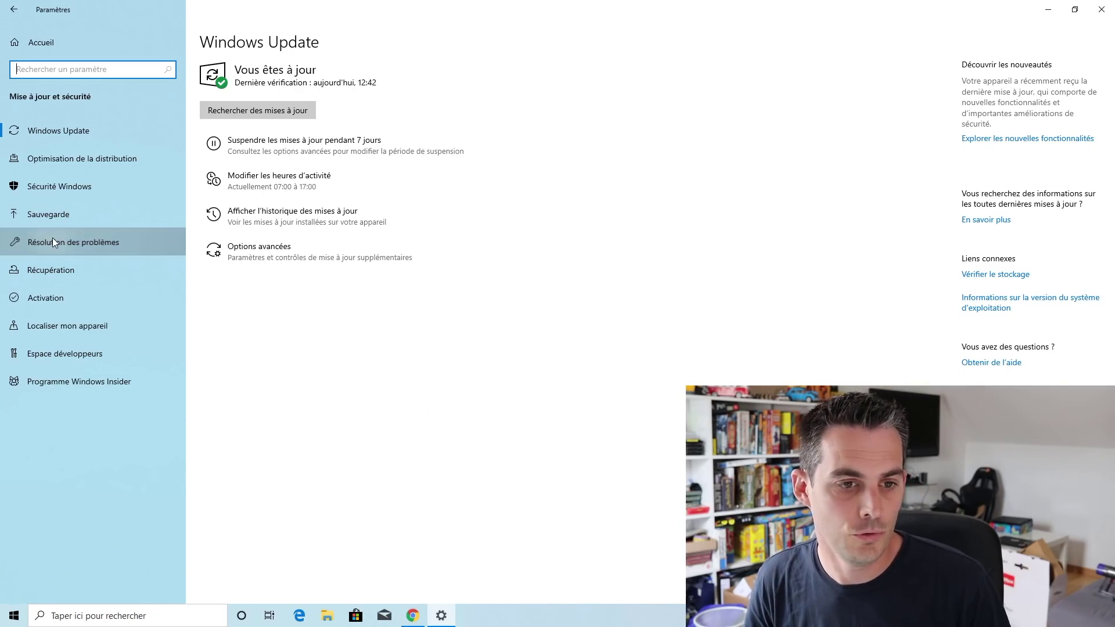
Open the Résolution des problèmes page in the Settings sidebar
click(74, 242)
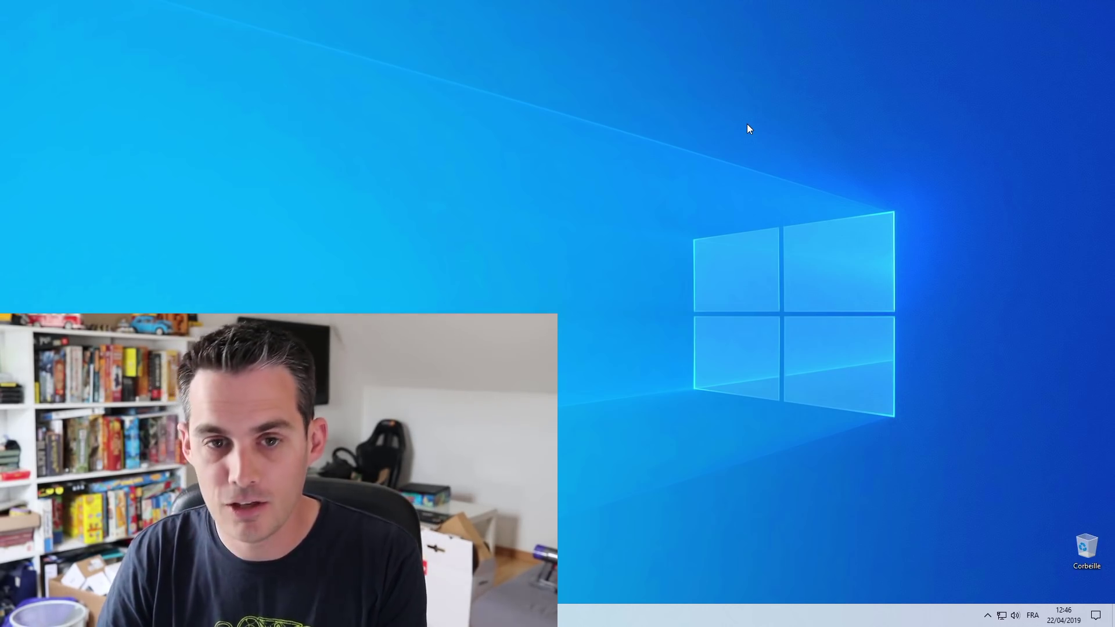
key(super+period)
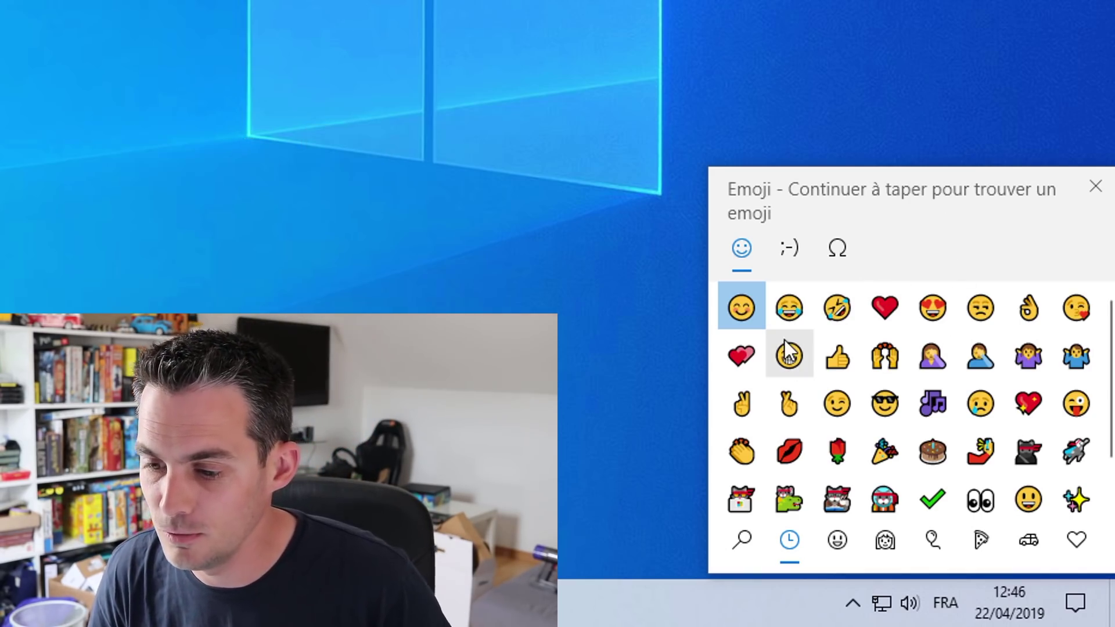
scroll(858, 427, down, 1)
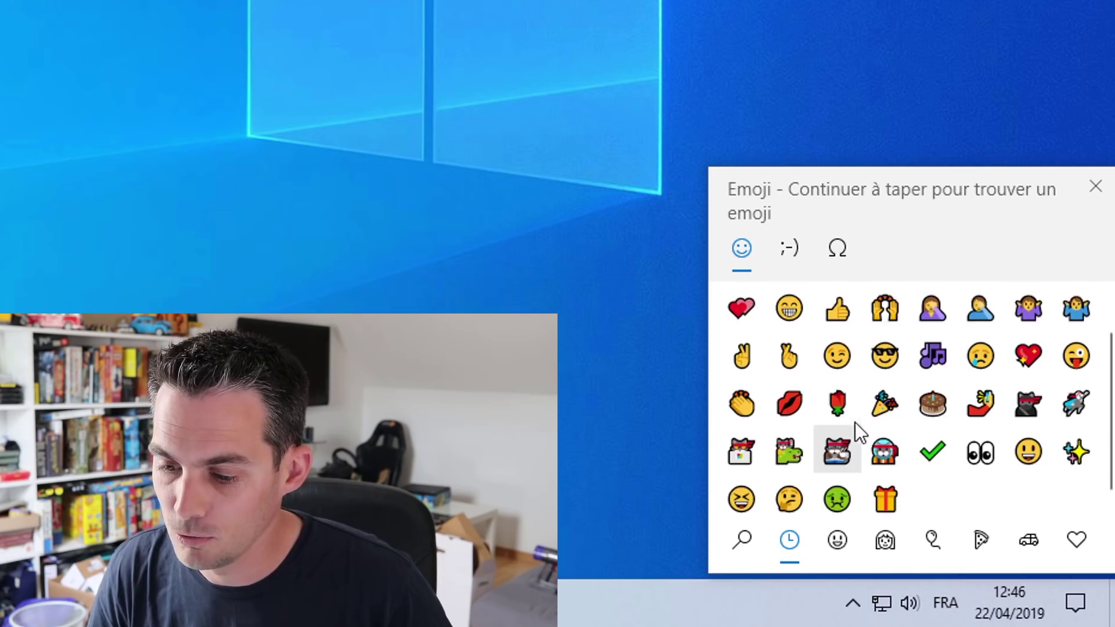
scroll(855, 422, up, 1)
click(832, 546)
click(878, 546)
scroll(897, 426, down, 5)
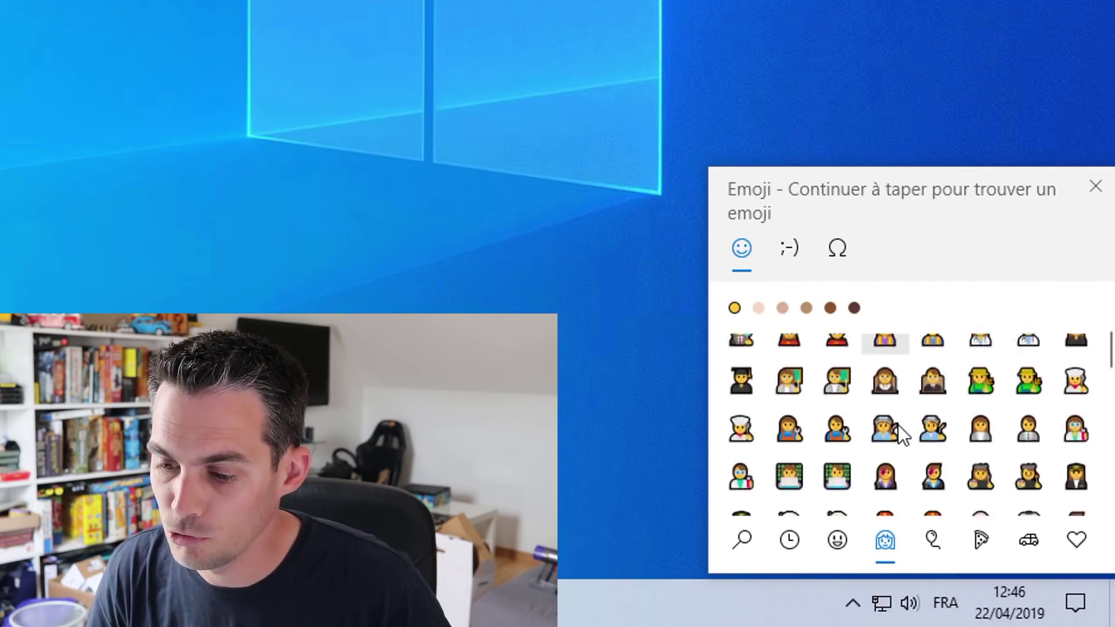
click(786, 244)
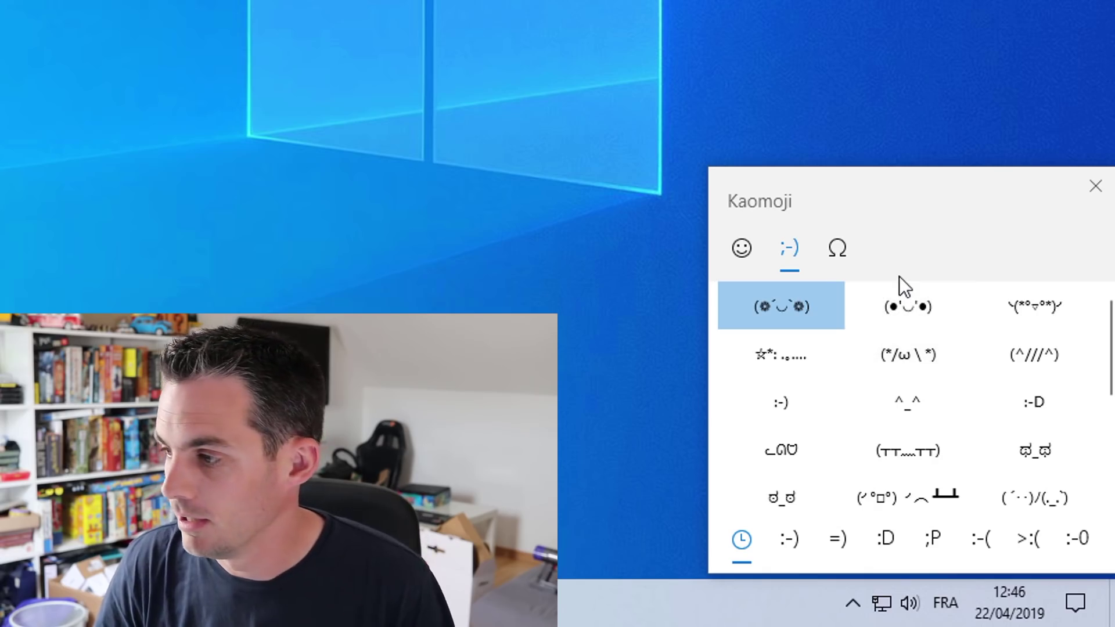
click(846, 248)
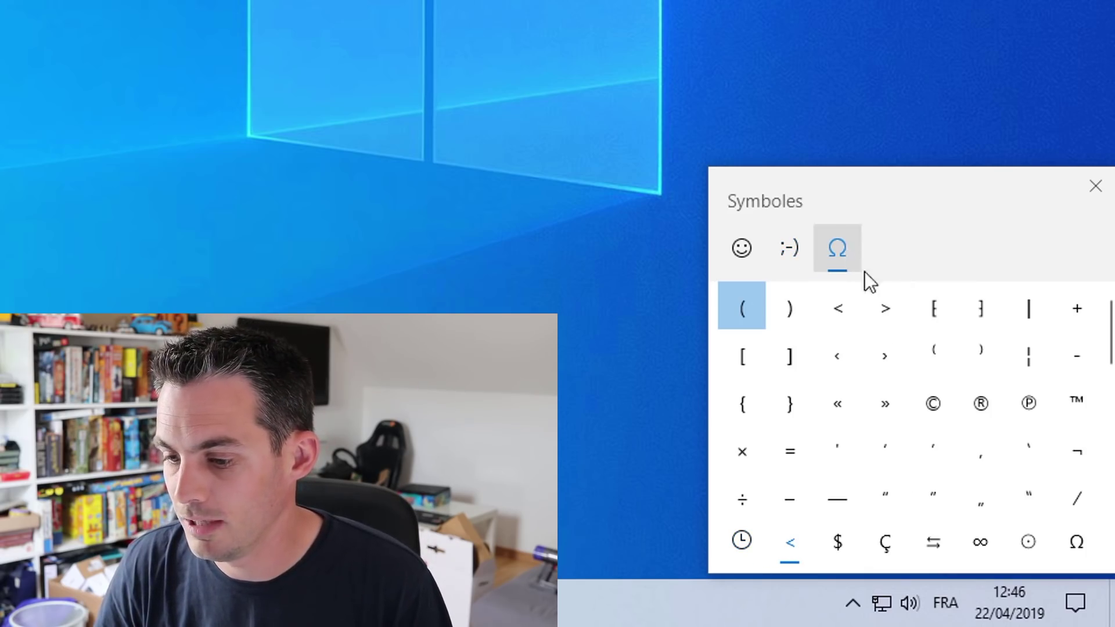
scroll(958, 360, down, 5)
scroll(912, 388, down, 2)
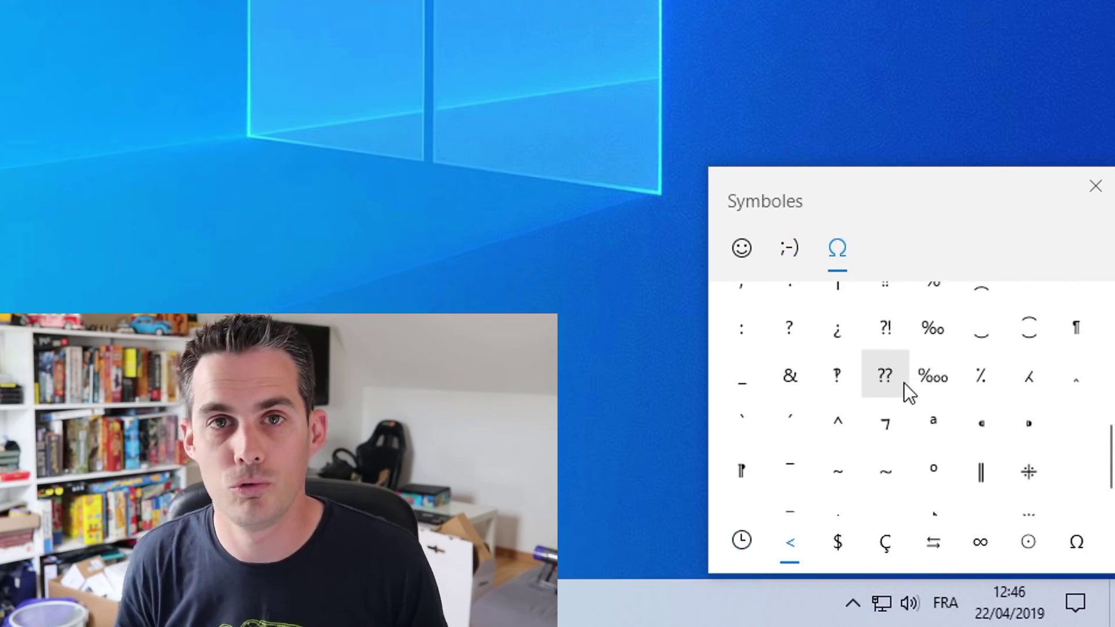
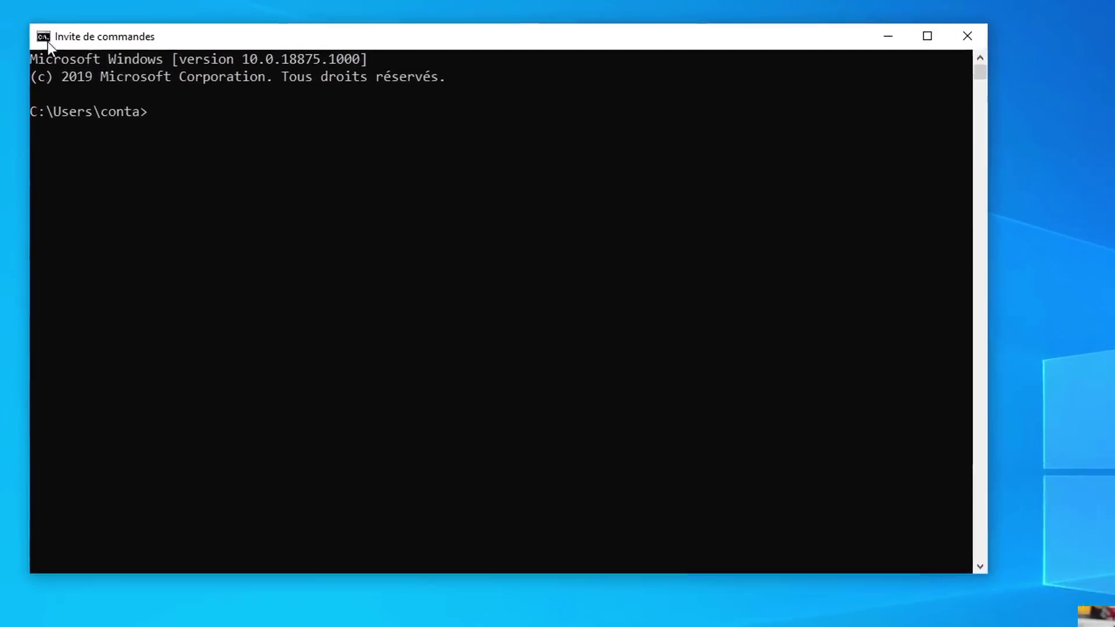
Open the Command Prompt console's Propriétés from its title-bar menu and view the Terminal tab
click(51, 42)
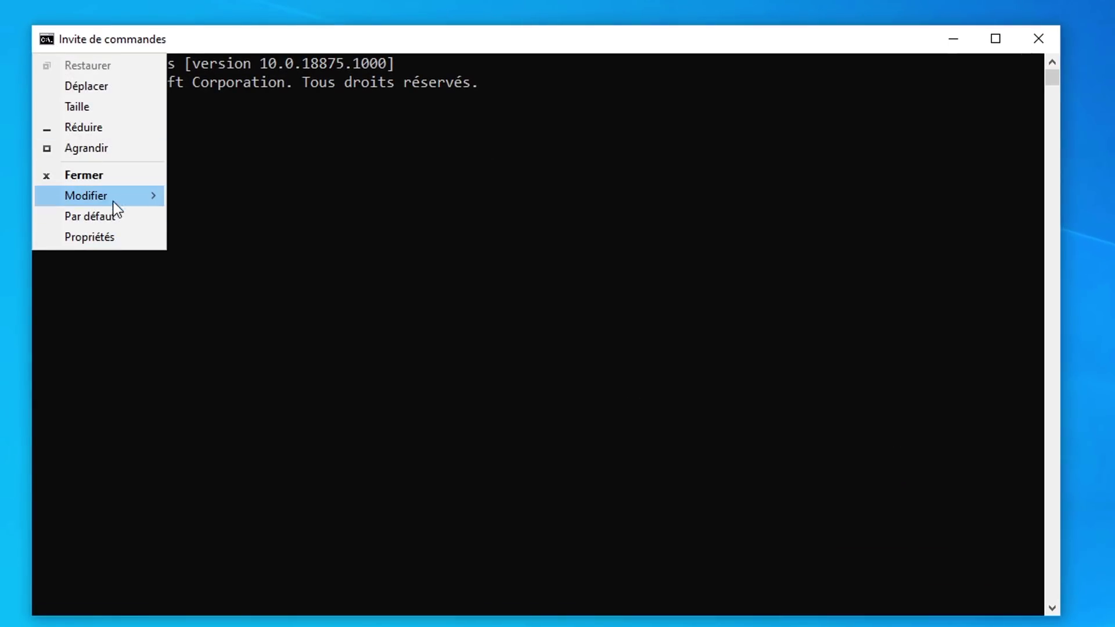
mouse_move(113, 199)
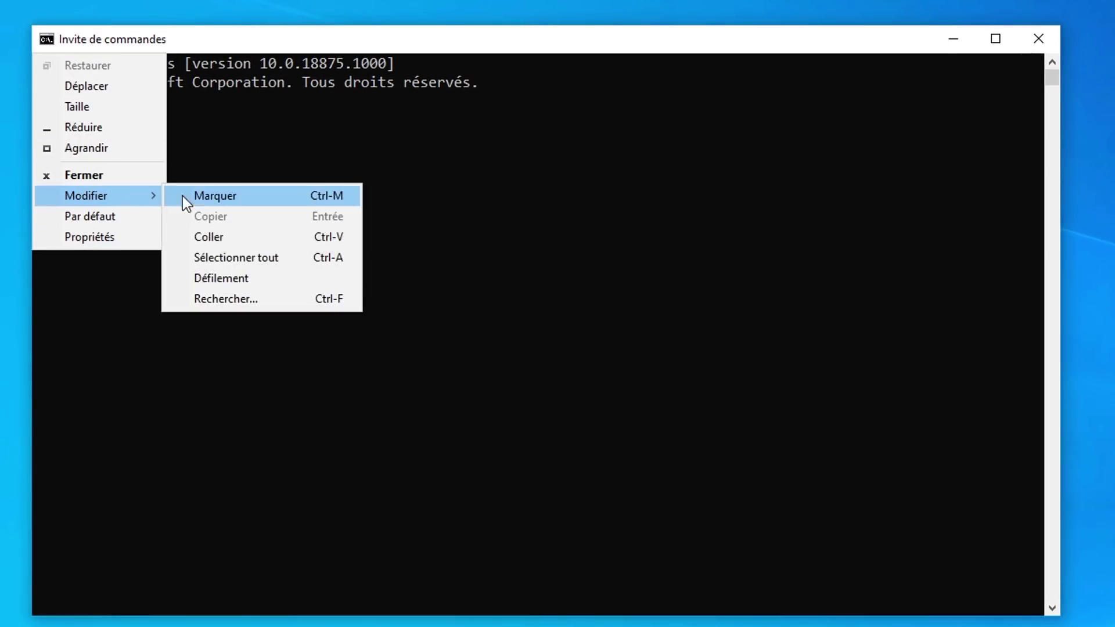
click(131, 236)
click(321, 87)
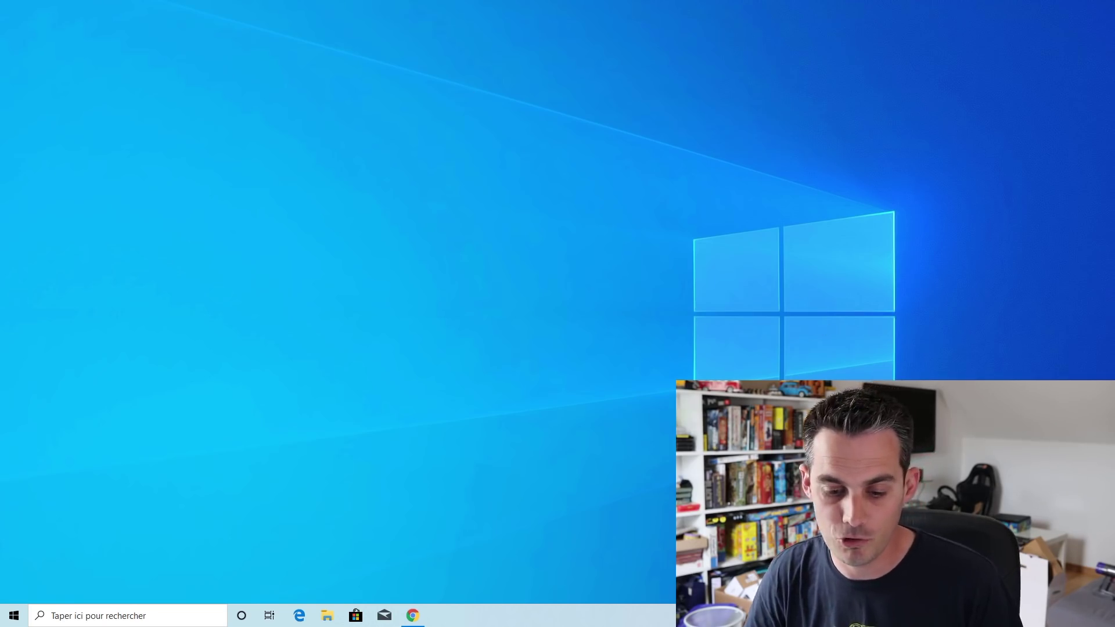
Open Task Manager from the taskbar, make Détails its default tab, then close it
right_click(551, 622)
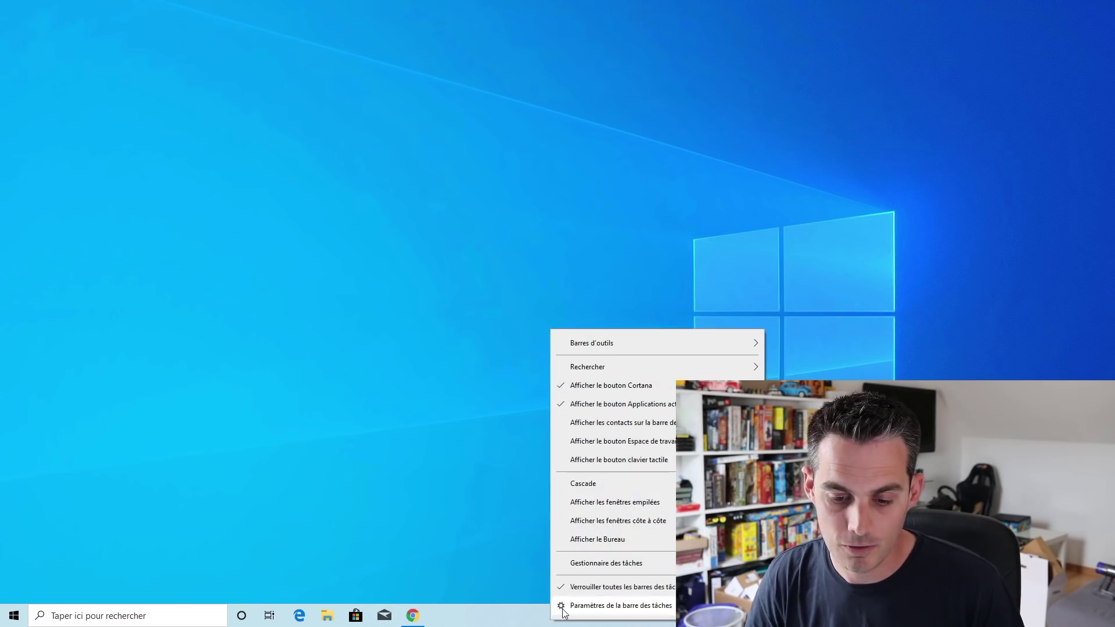
click(596, 564)
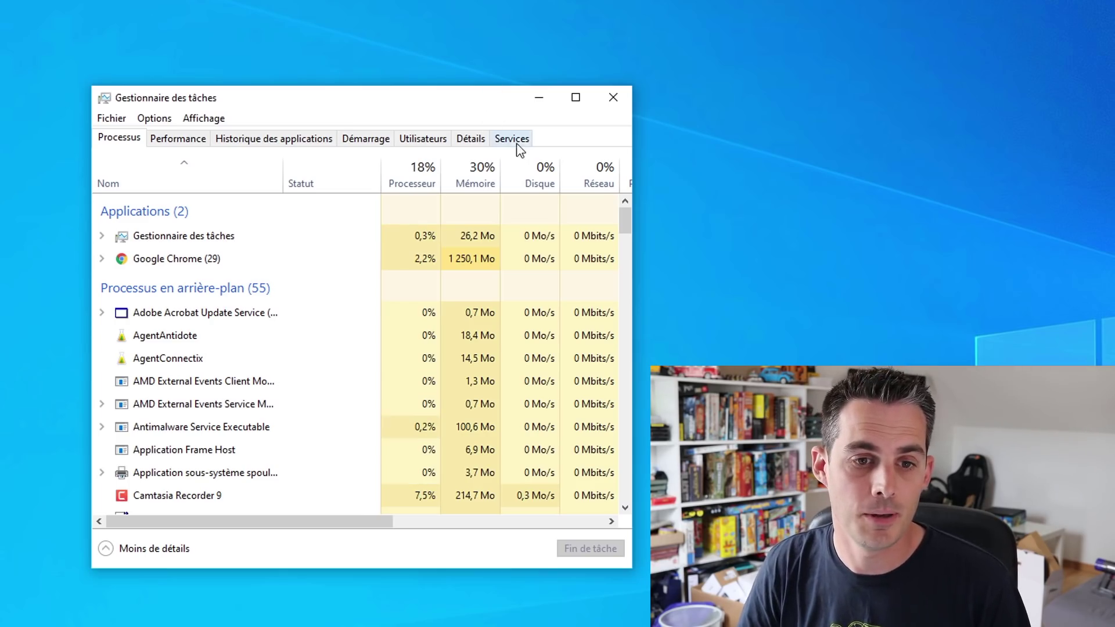
click(475, 144)
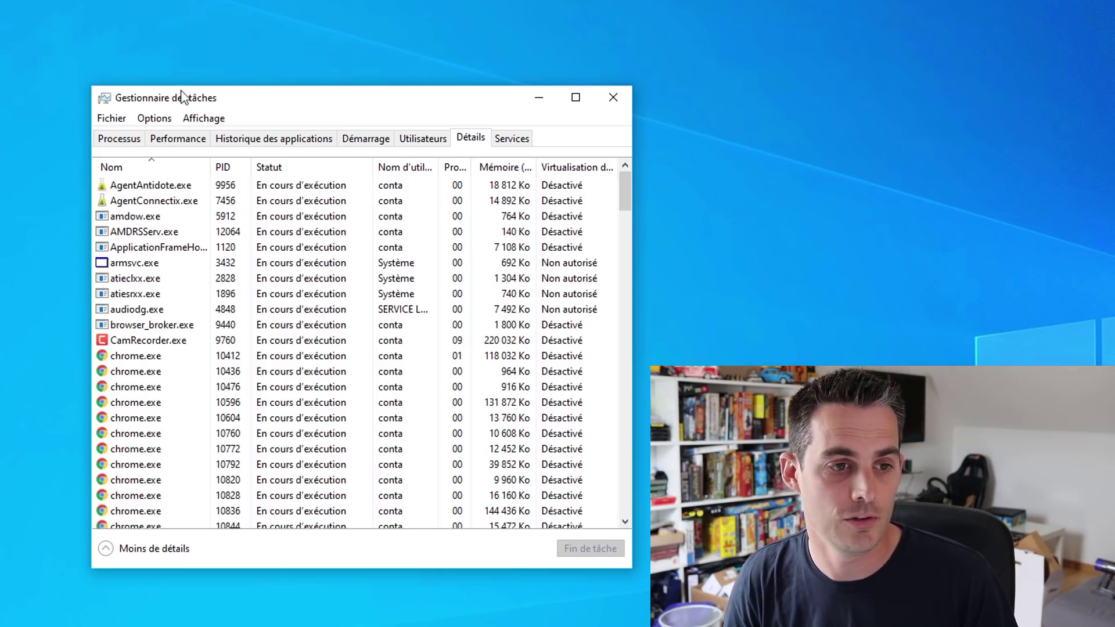
click(155, 118)
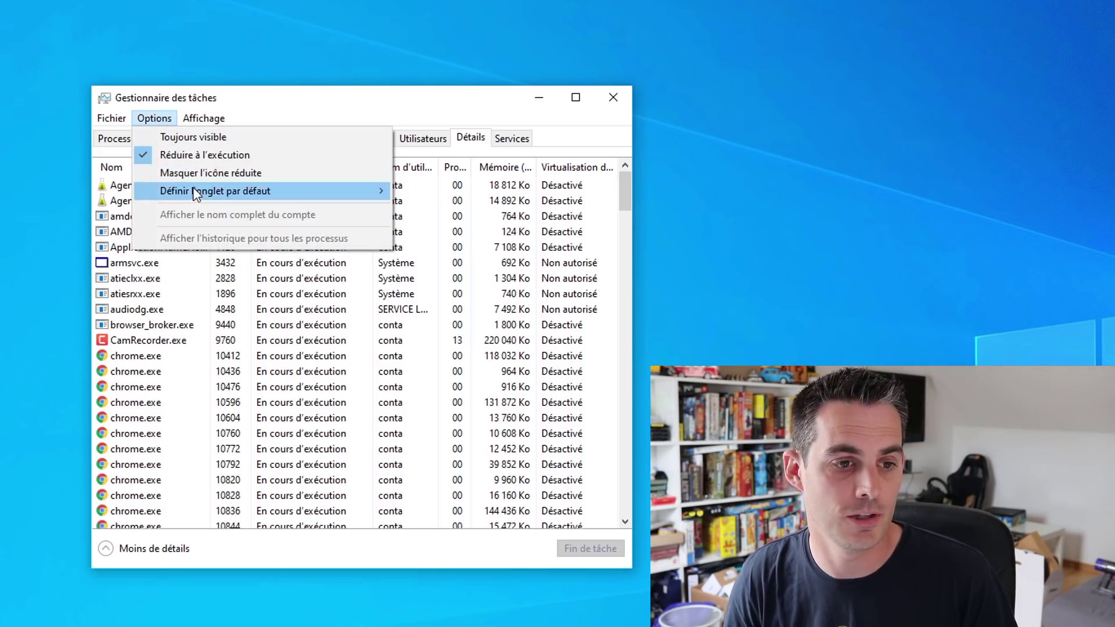
mouse_move(194, 192)
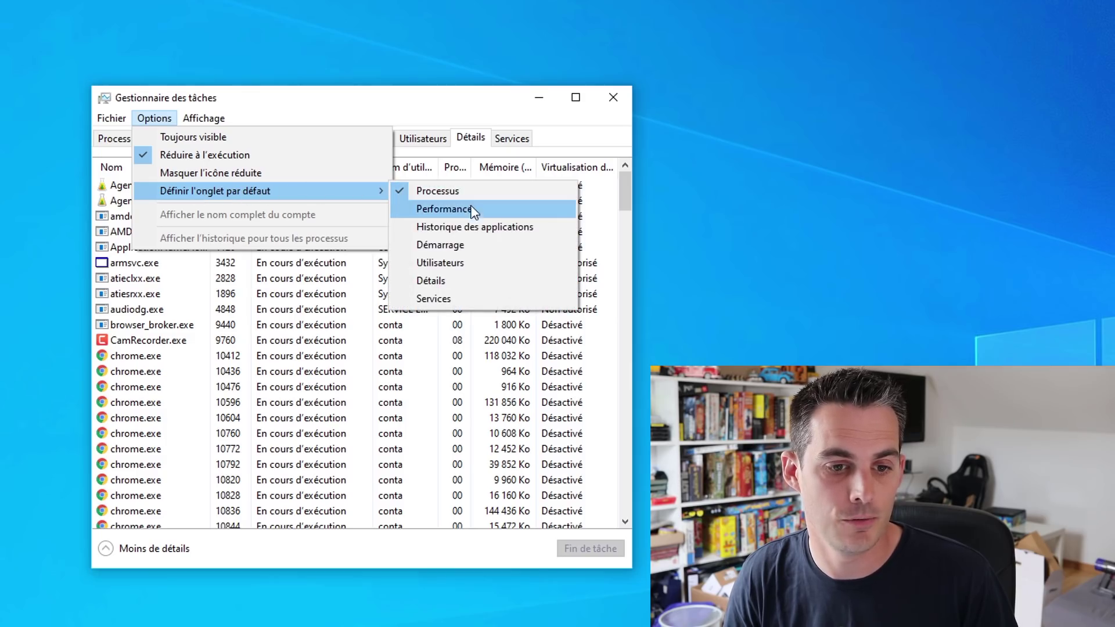
click(464, 283)
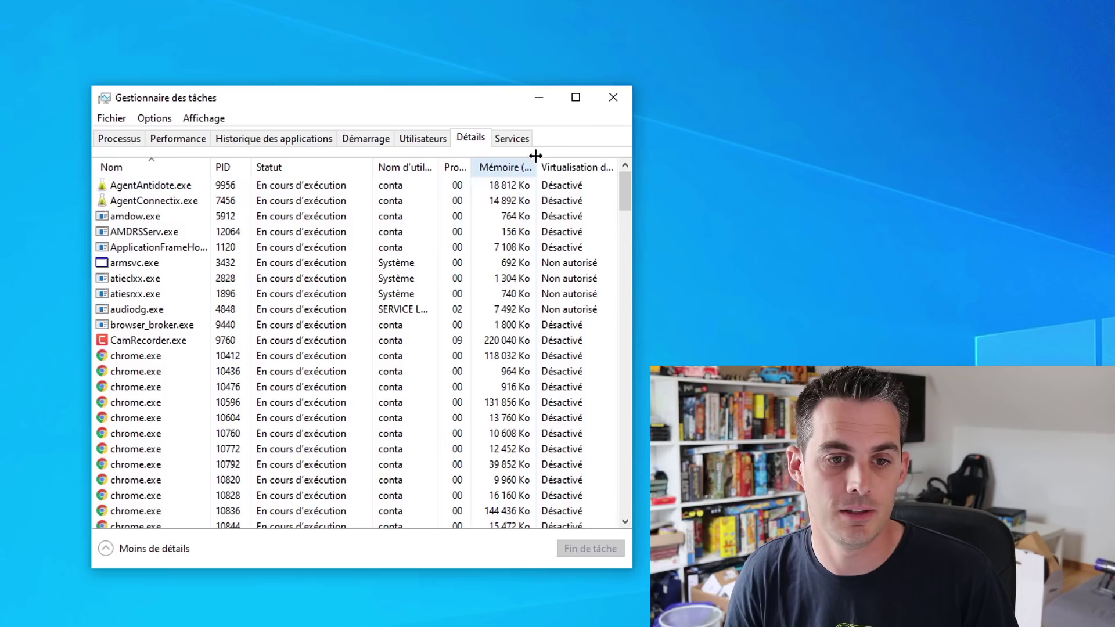
click(614, 97)
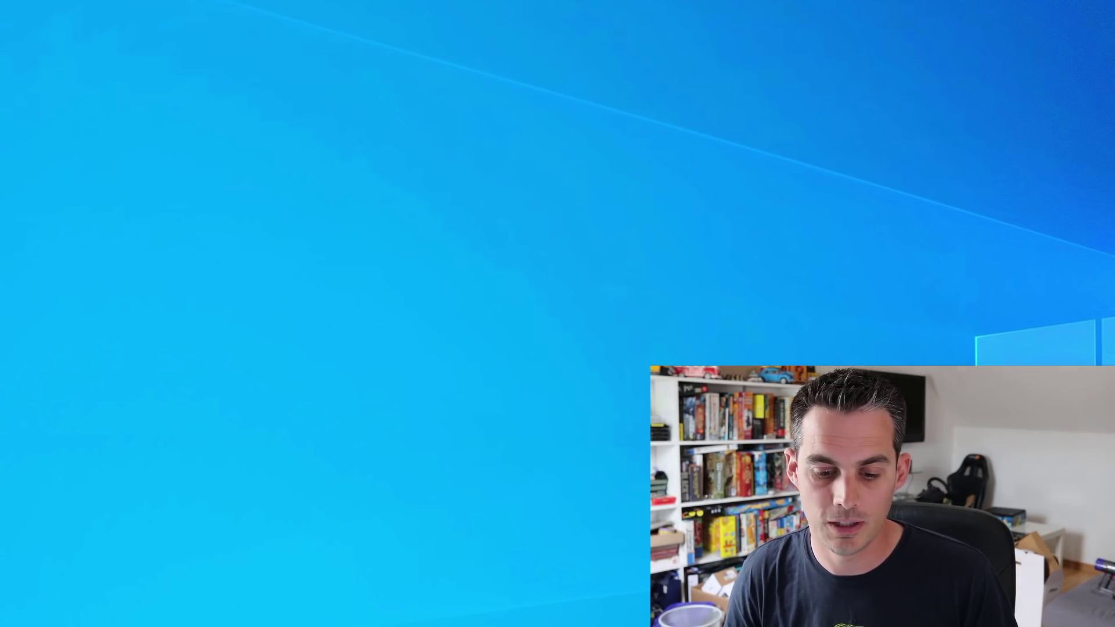
Reopen Task Manager to confirm the Détails default, then launch Bloc-notes by searching 'blo'
key(ctrl+shift+Escape)
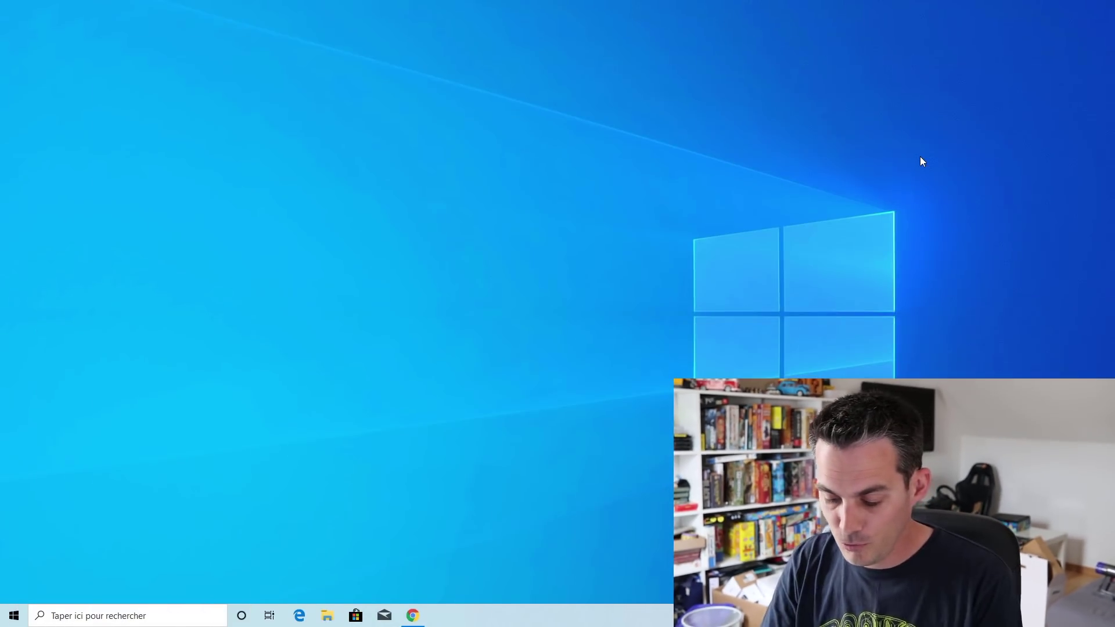
key(super)
text(bloc)
key(Return)
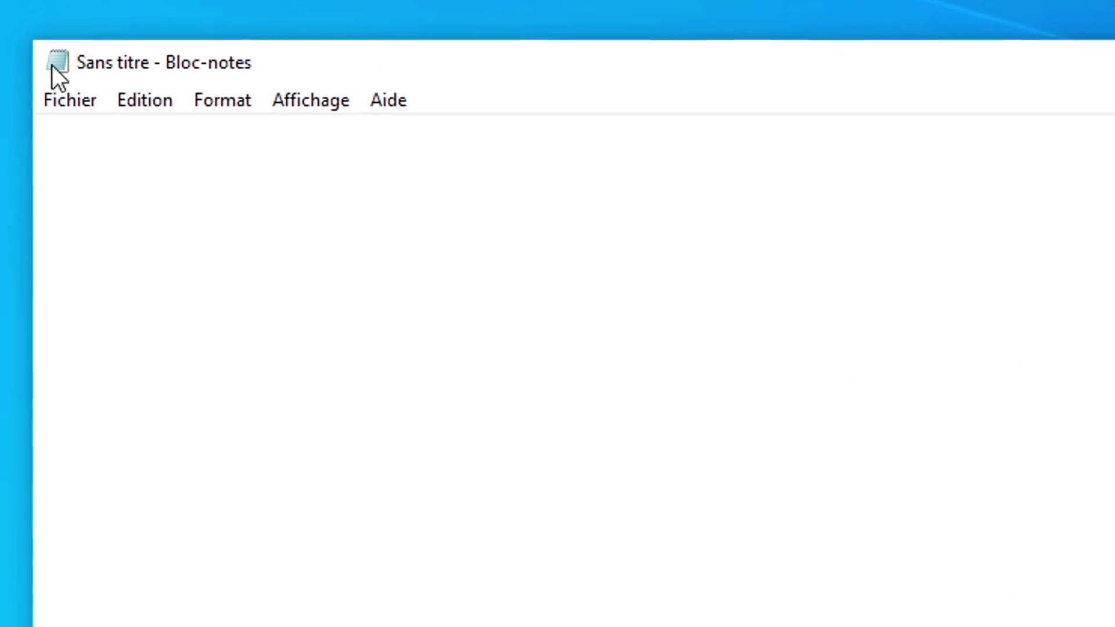
Save 'efzef azd' as 'test' on the Bureau, add 'zdadza', then open a new Notepad window
text(efzef)
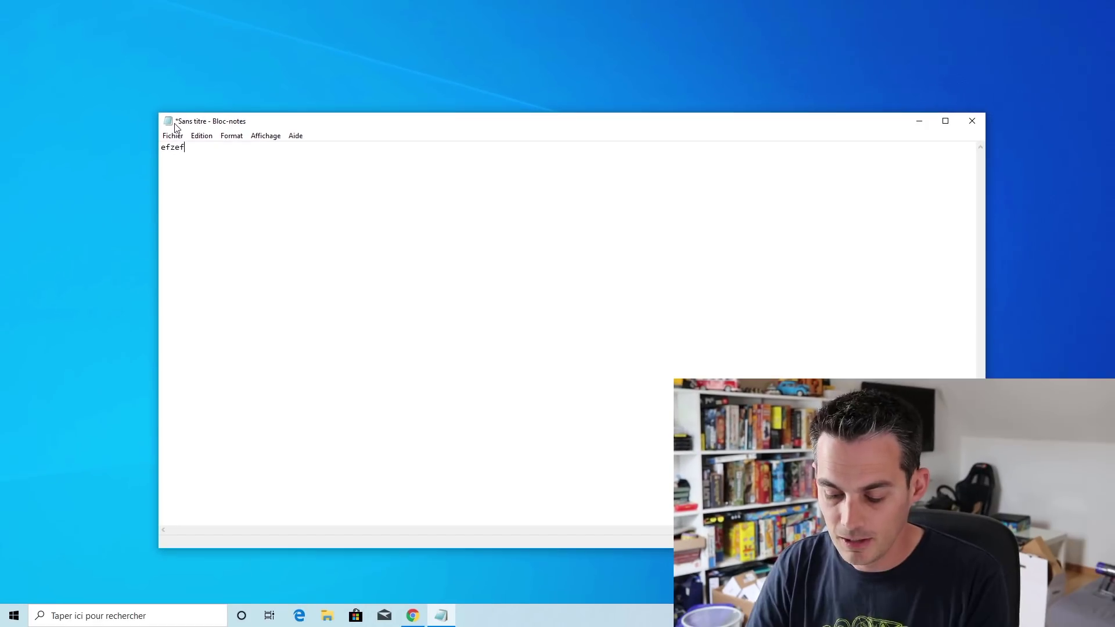
text(azdza)
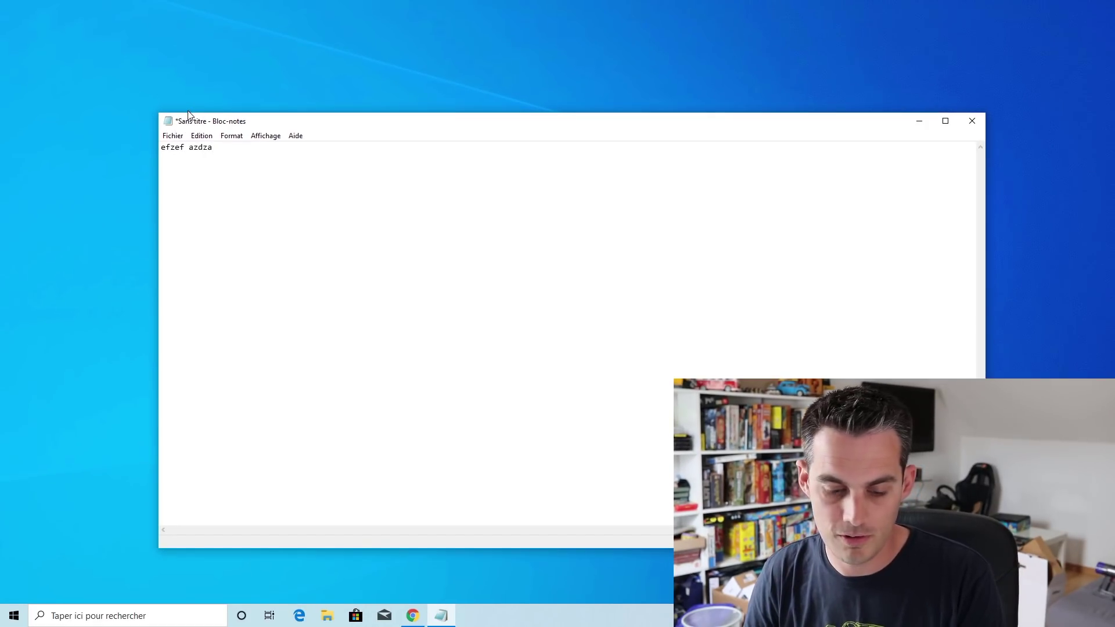
key(ctrl+s)
click(204, 228)
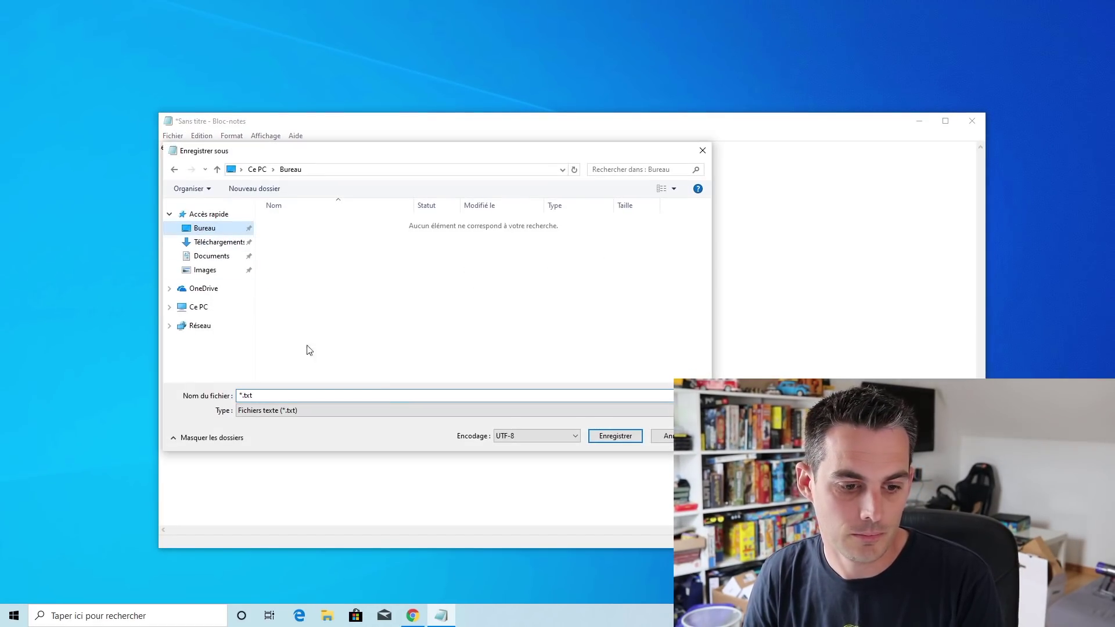
double_click(239, 397)
text(tes)
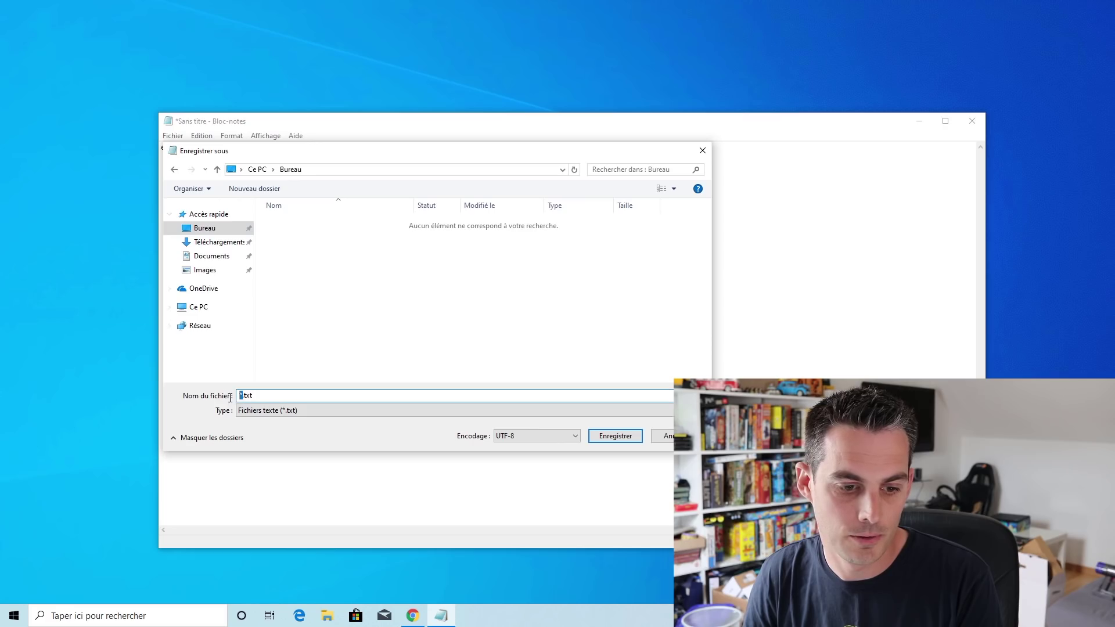
text(t)
key(Return)
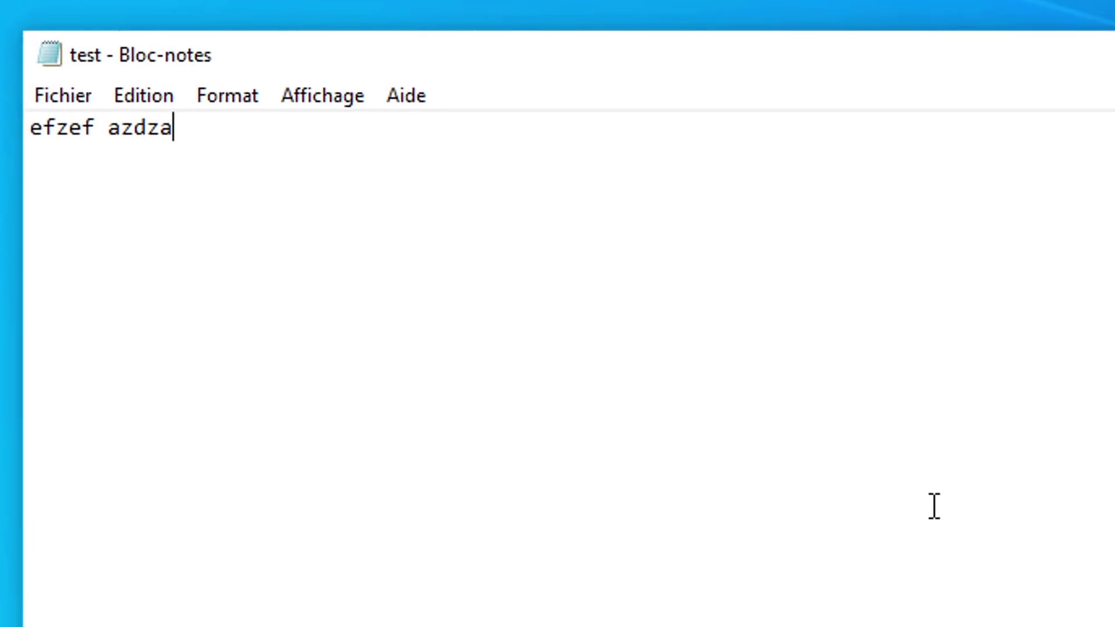
text(zdadza)
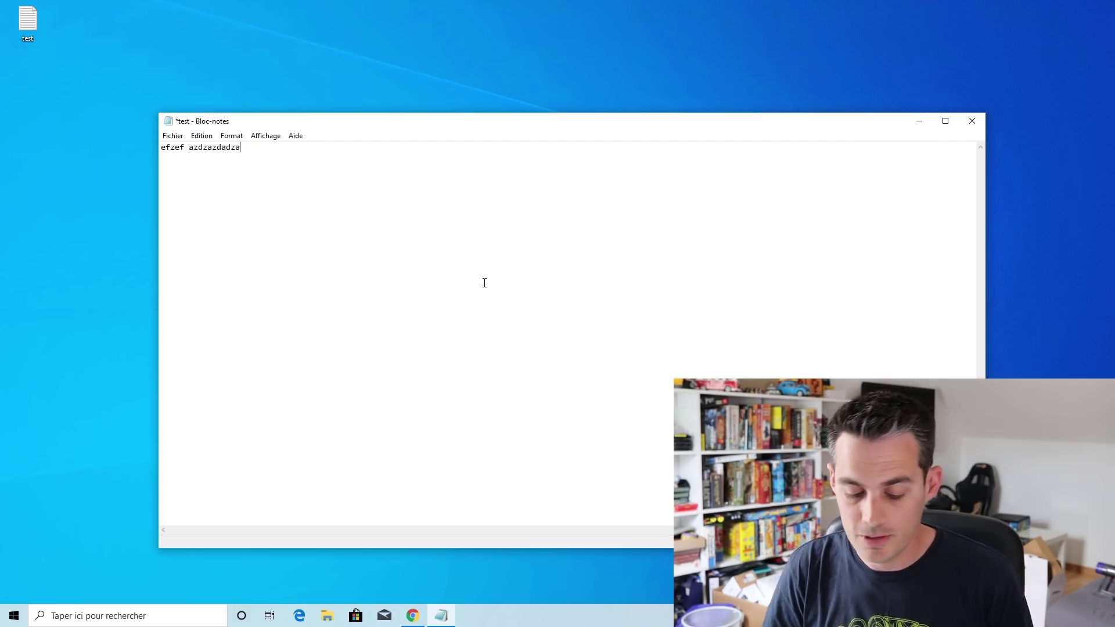
key(ctrl+shift+n)
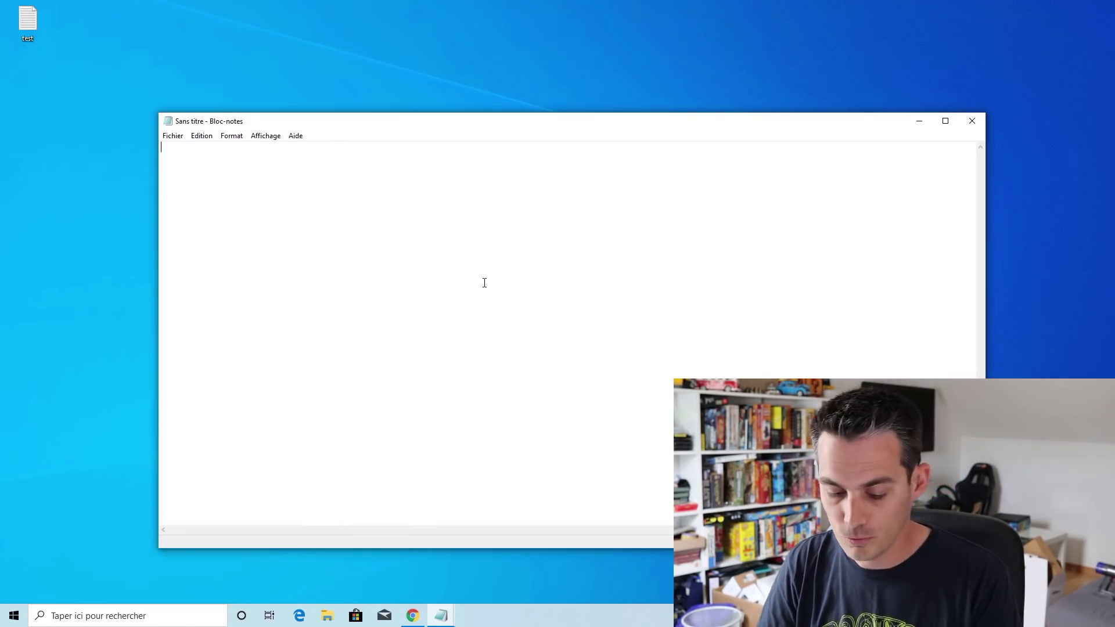
Cancel saving the new window, then close the test document choosing Ne pas enregistrer
key(ctrl+shift+s)
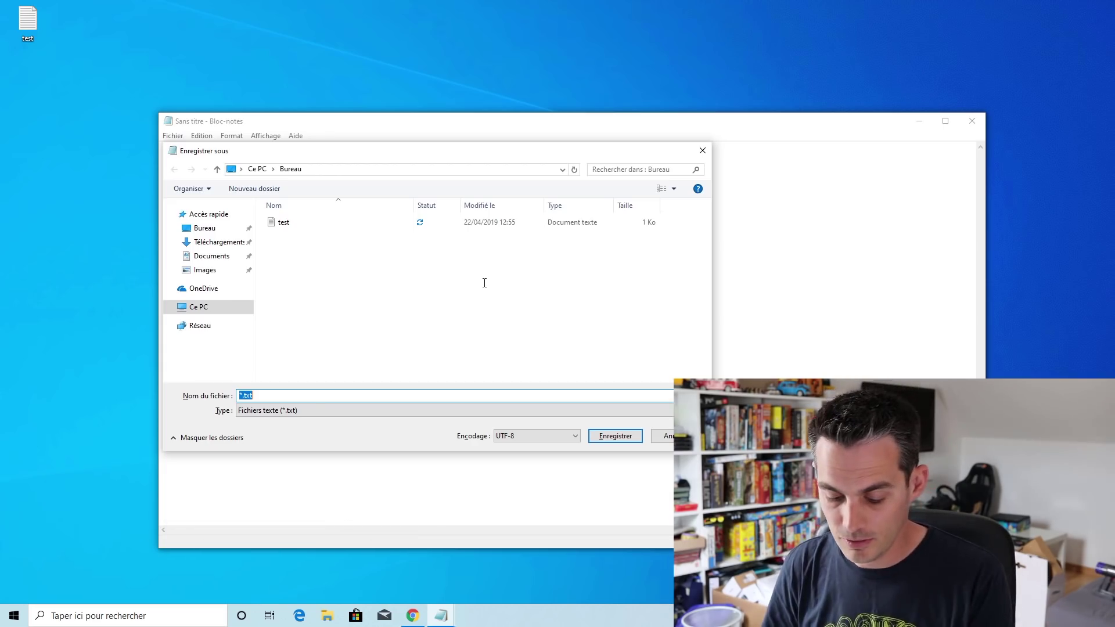
key(Escape)
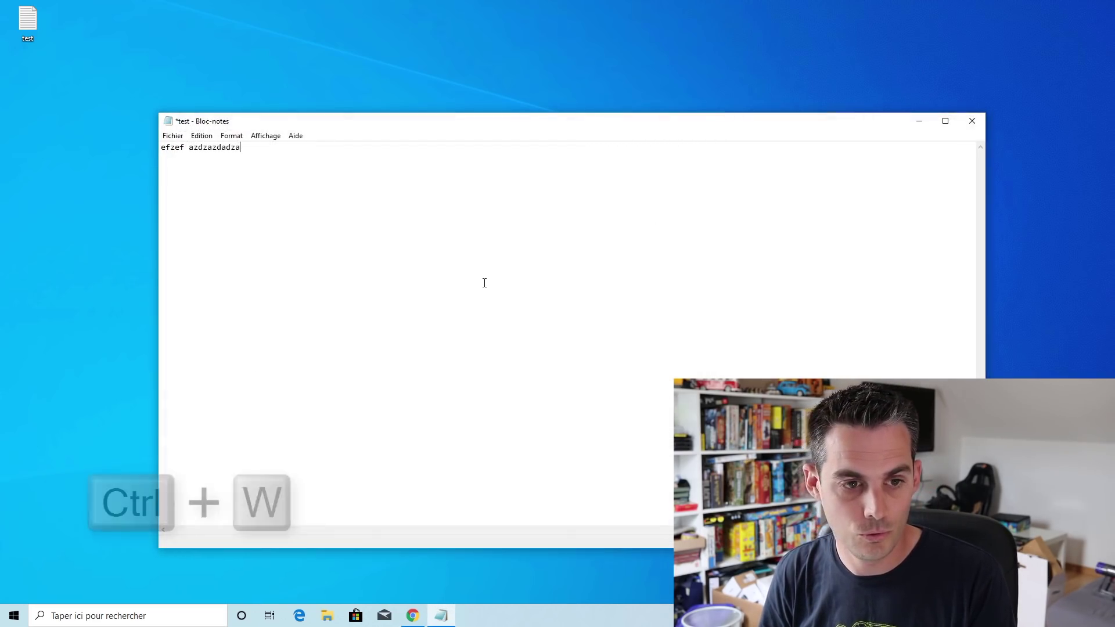
key(ctrl+w)
key(Tab)
key(Return)
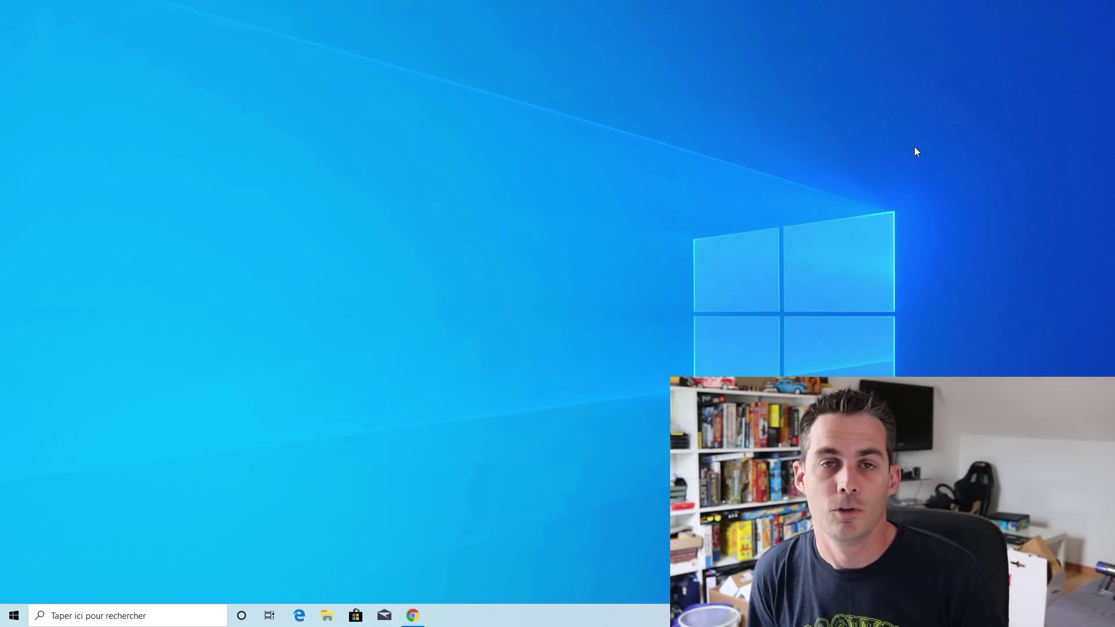
Search 'windows' from Start to launch Windows Sandbox
key(super)
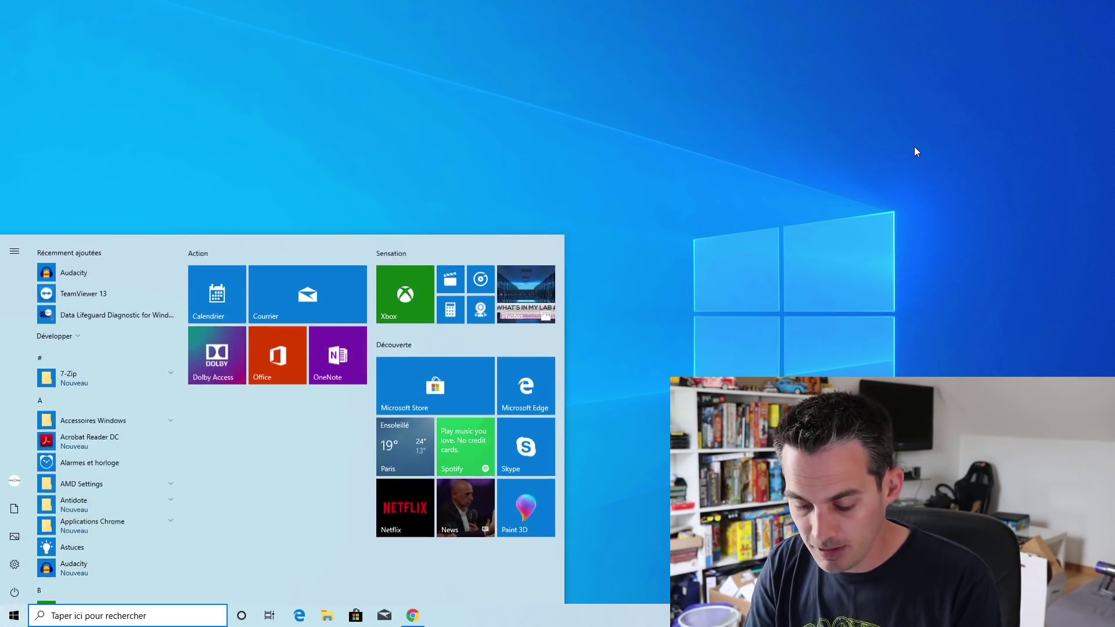
text(windows)
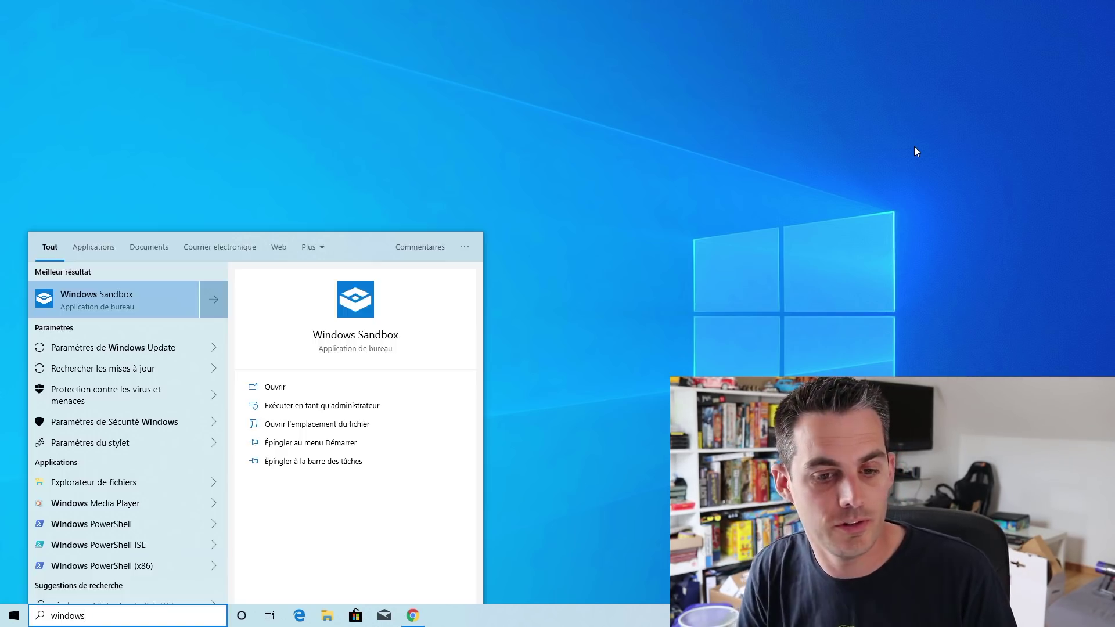
key(Escape)
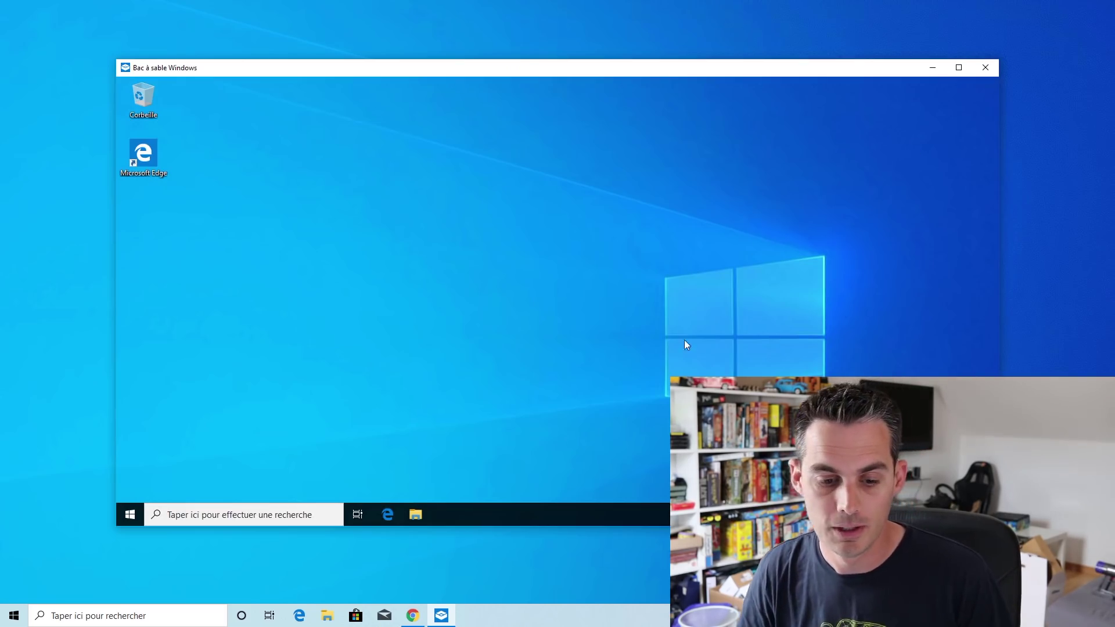
Copy TeamViewer_Setup from the host's Téléchargements folder
click(328, 616)
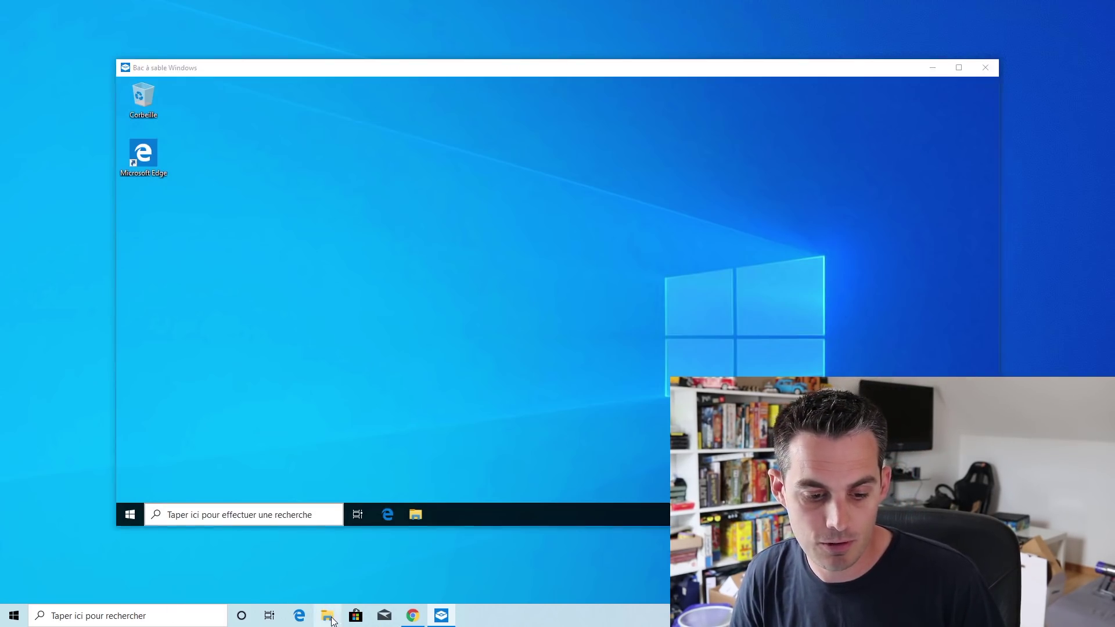
click(341, 239)
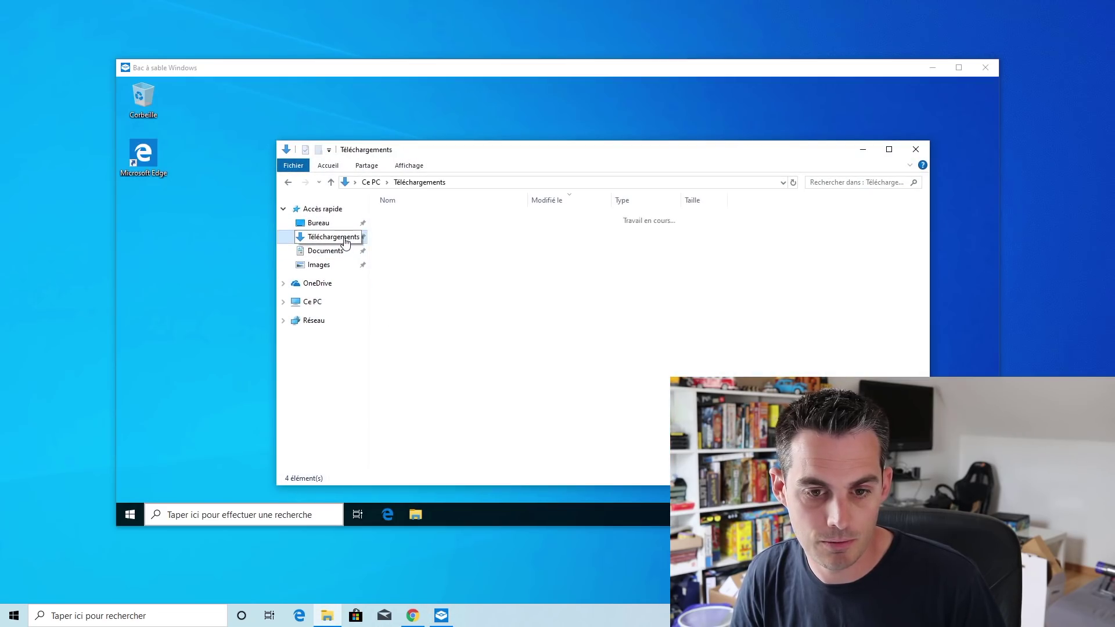
click(412, 276)
right_click(411, 277)
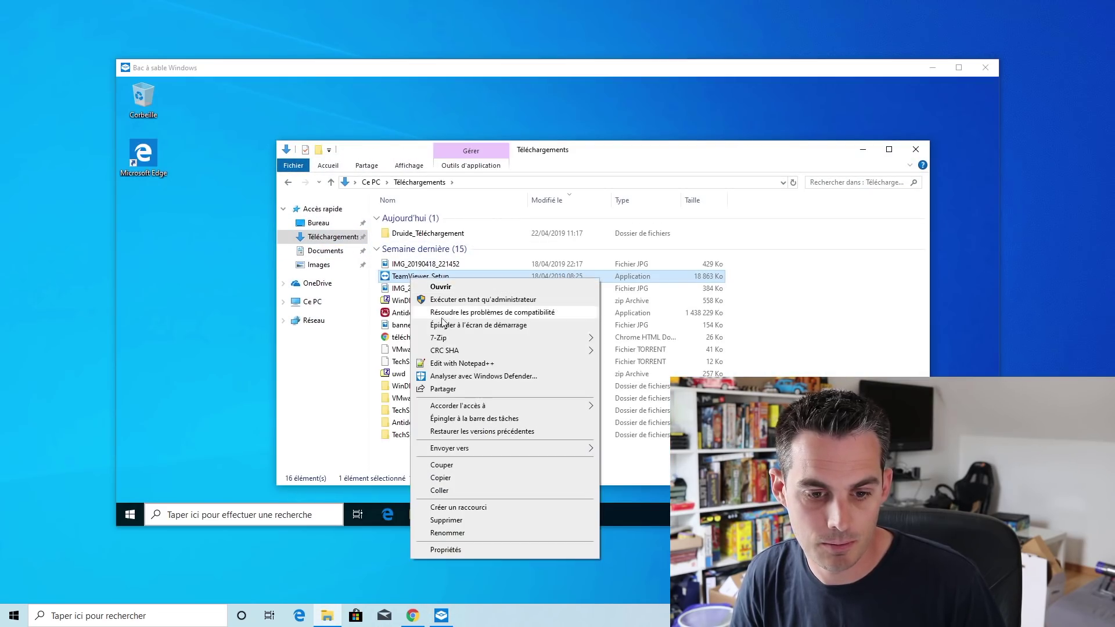
click(447, 478)
click(915, 149)
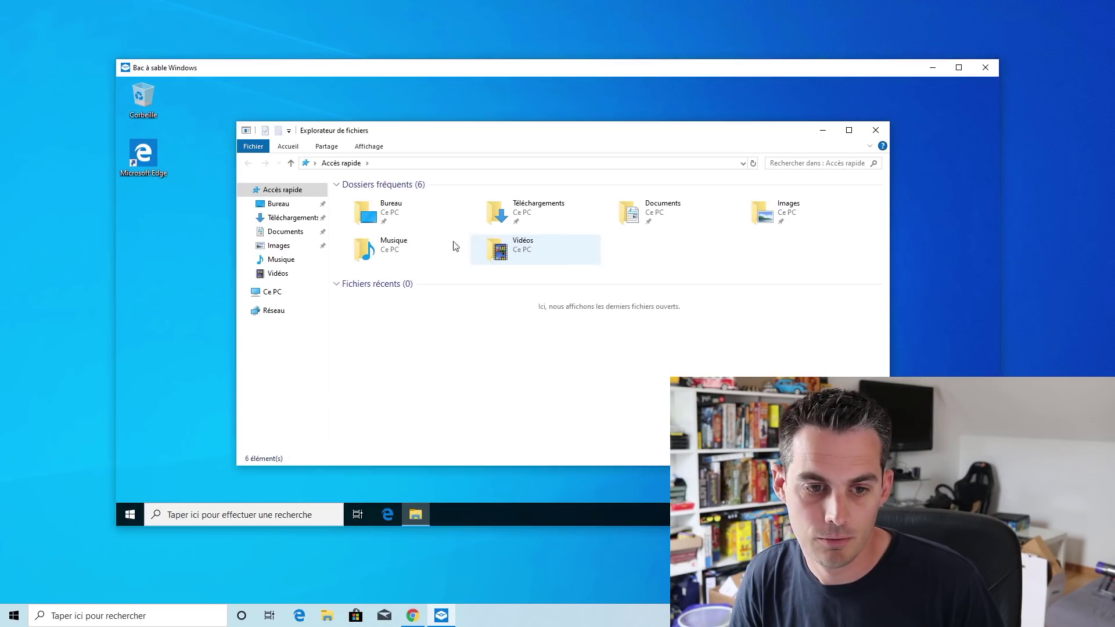
Paste TeamViewer_Setup onto the sandbox desktop and run the installer
right_click(207, 223)
click(235, 273)
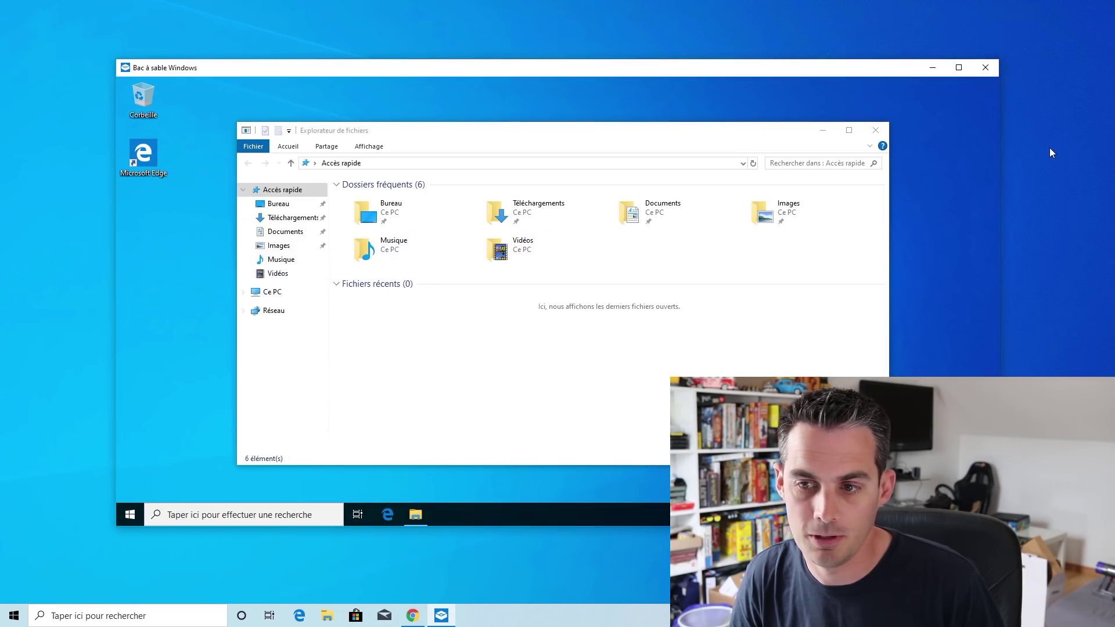
click(875, 130)
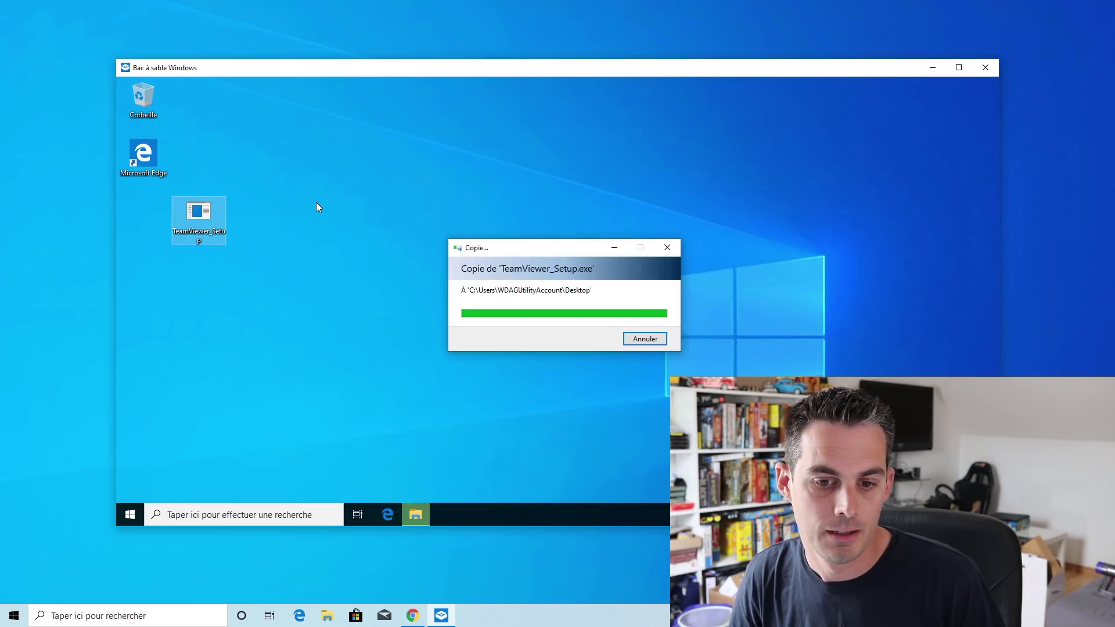
double_click(213, 210)
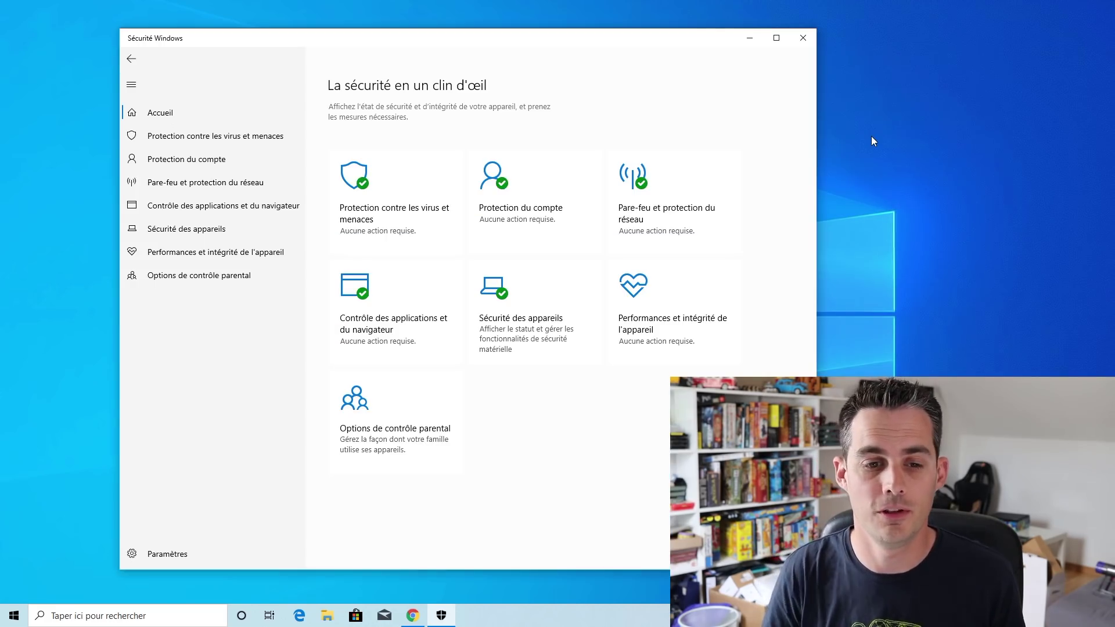
Check that Protection contre les falsifications is on in virus protection settings, then close Windows Security
click(167, 140)
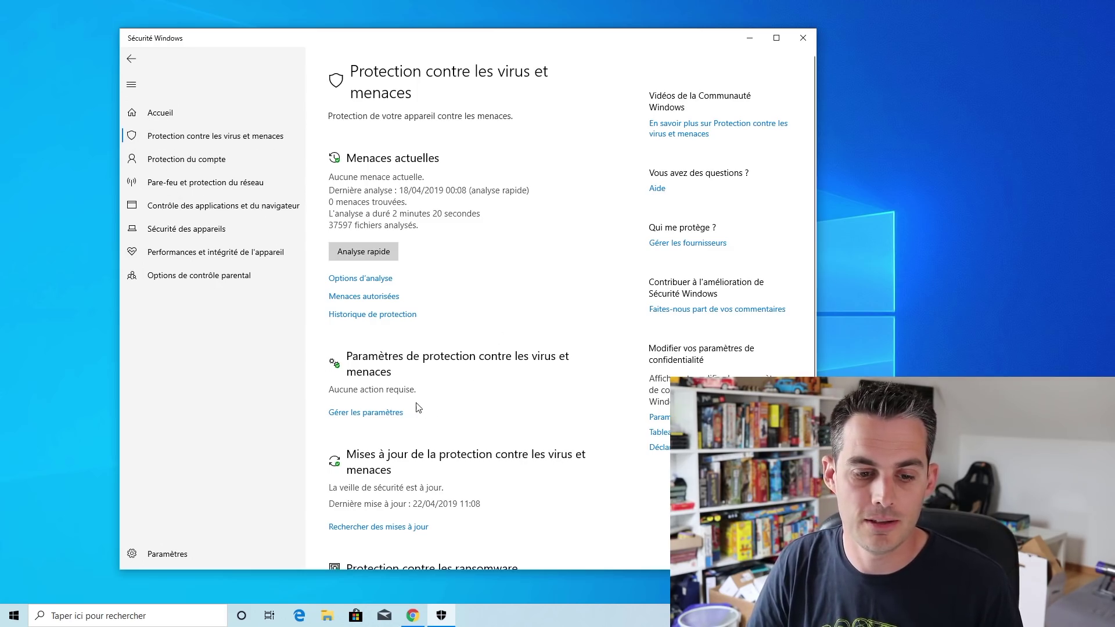
click(376, 413)
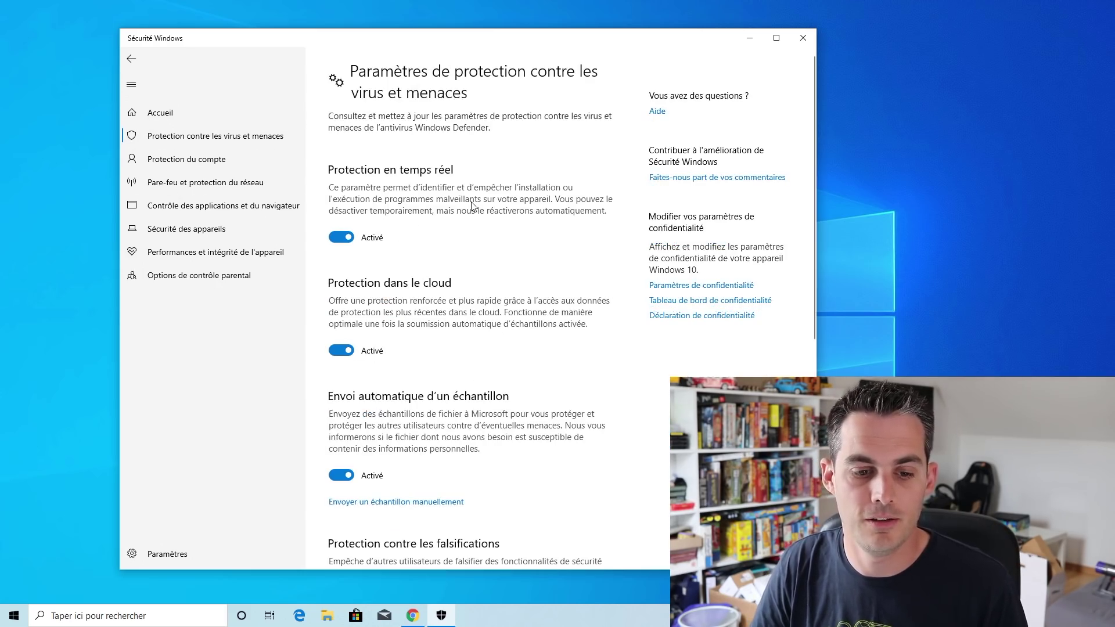
scroll(474, 207, down, 7)
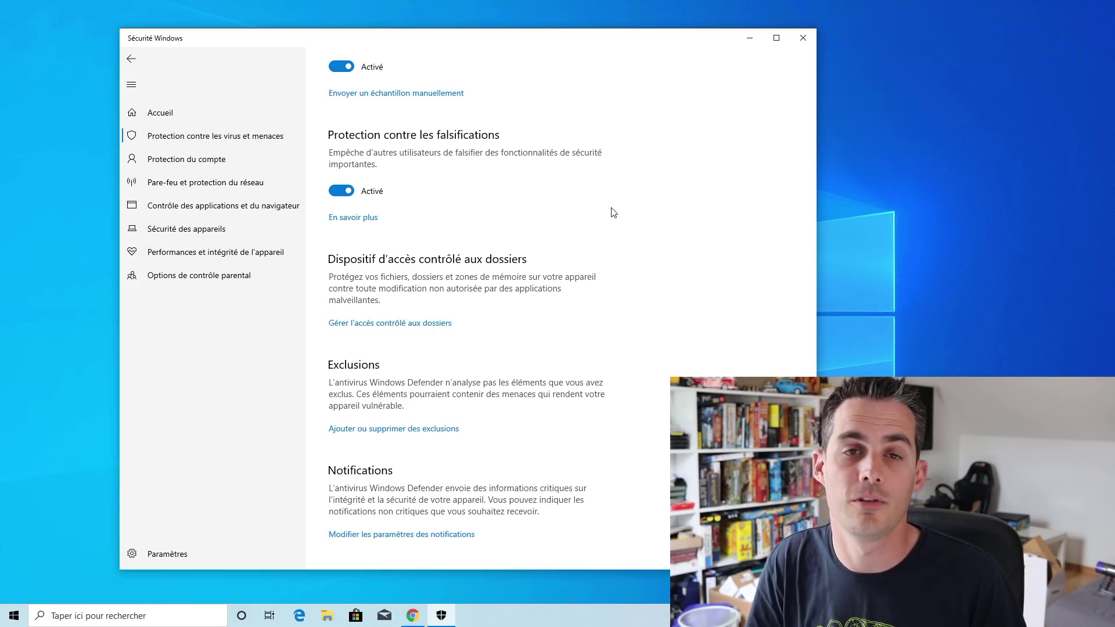
key(alt+F4)
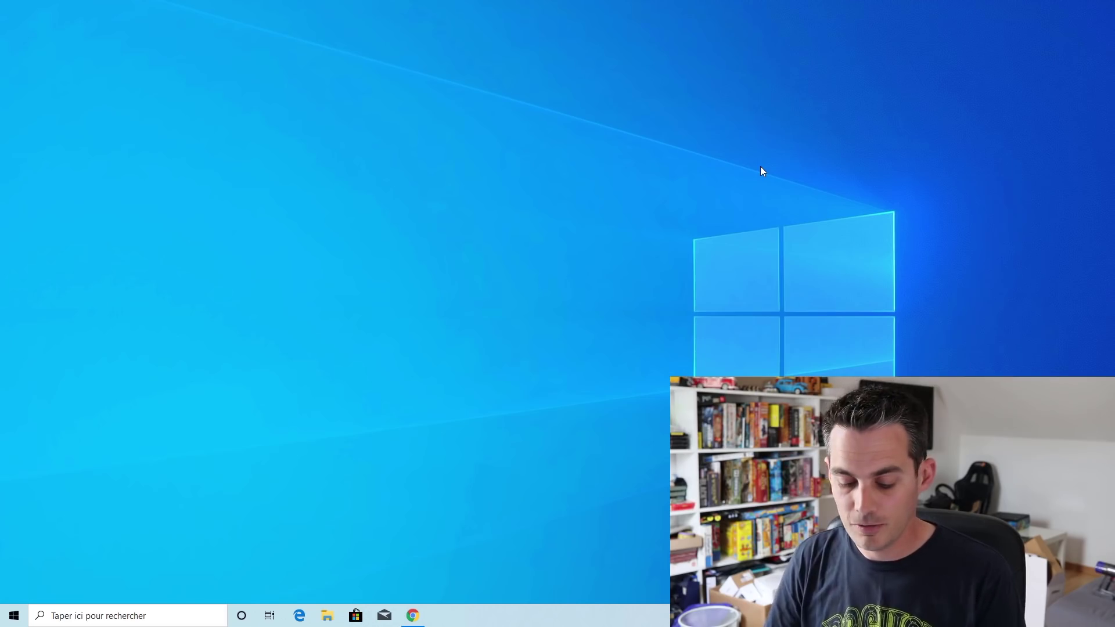
Launch Capture d'écran et croquis from a 'captu' search and close the old Snipping Tool
key(super)
text(capt)
key(Return)
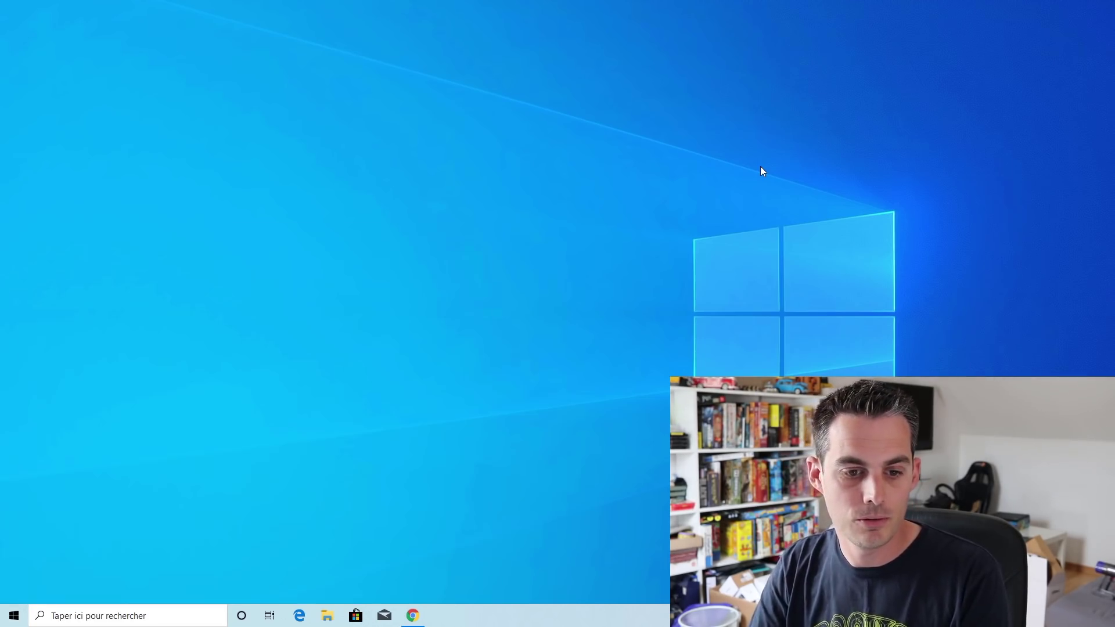
key(super)
text(captu)
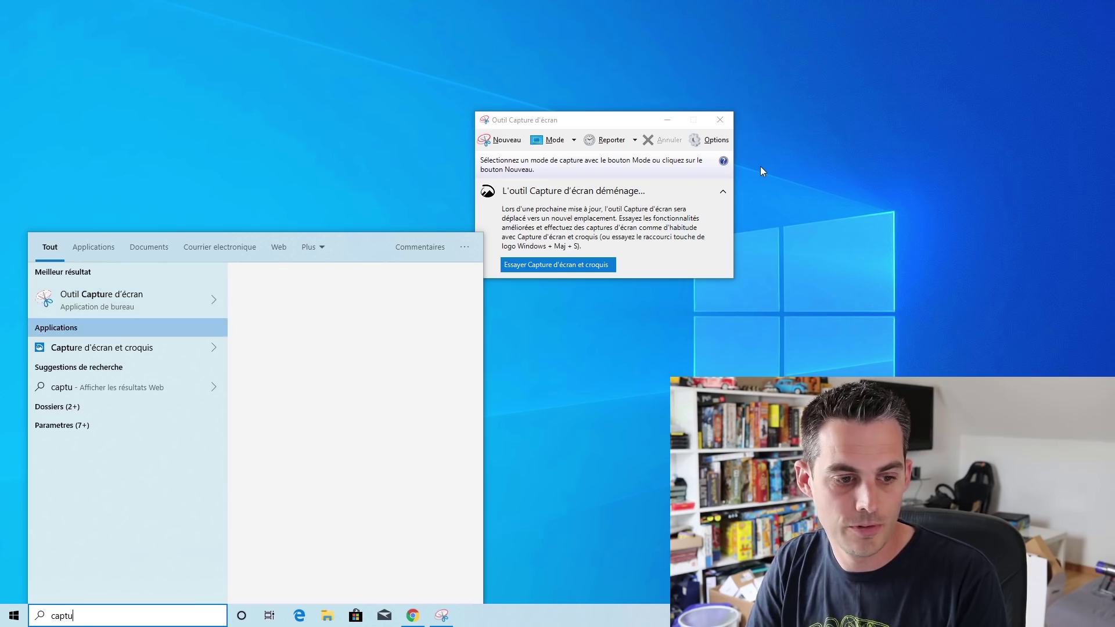
key(Down)
key(Return)
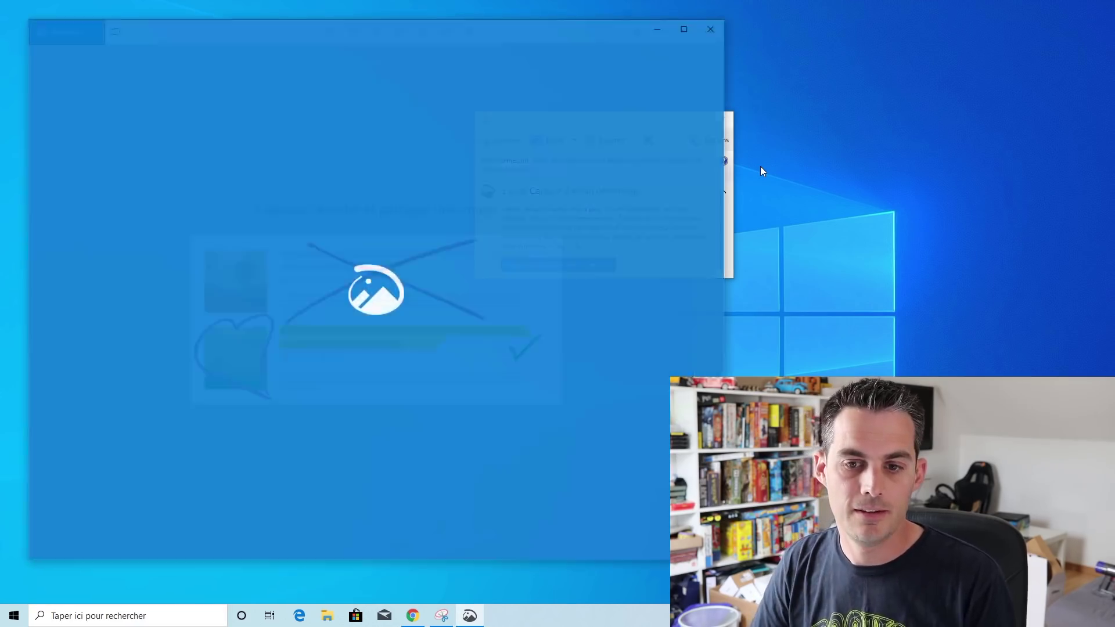
click(730, 116)
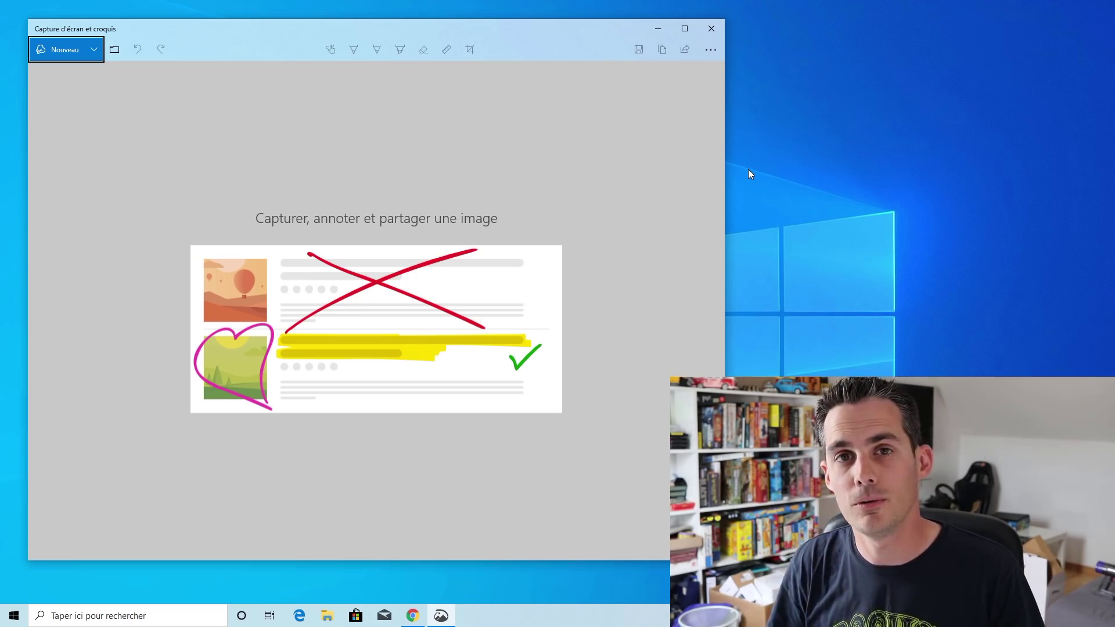
Open and dismiss Snip & Sketch's '...' options menu
click(723, 210)
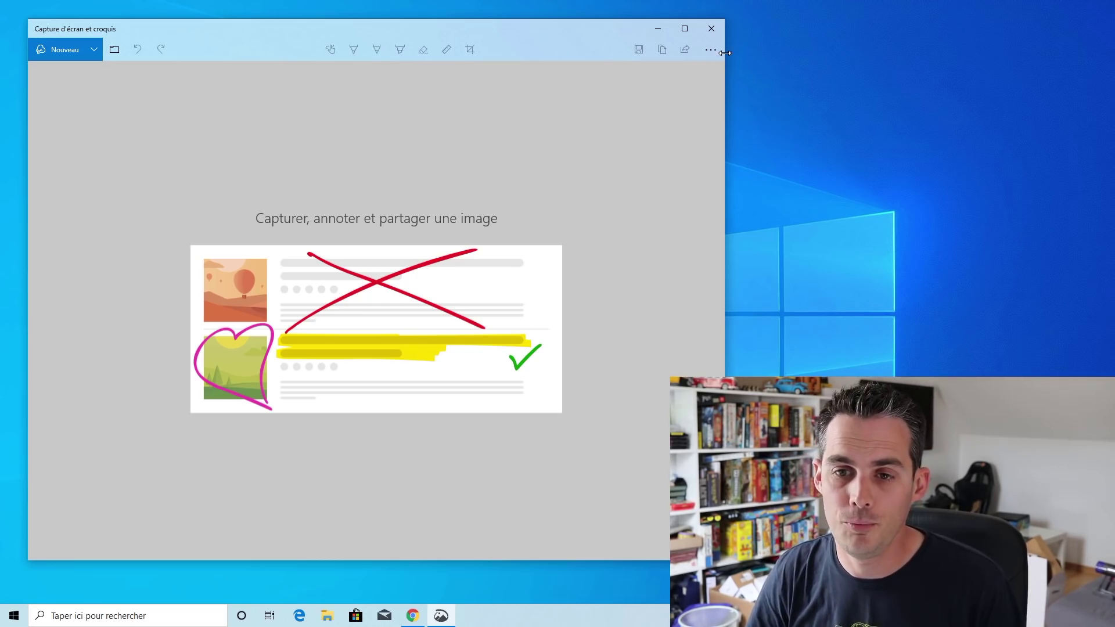
click(721, 51)
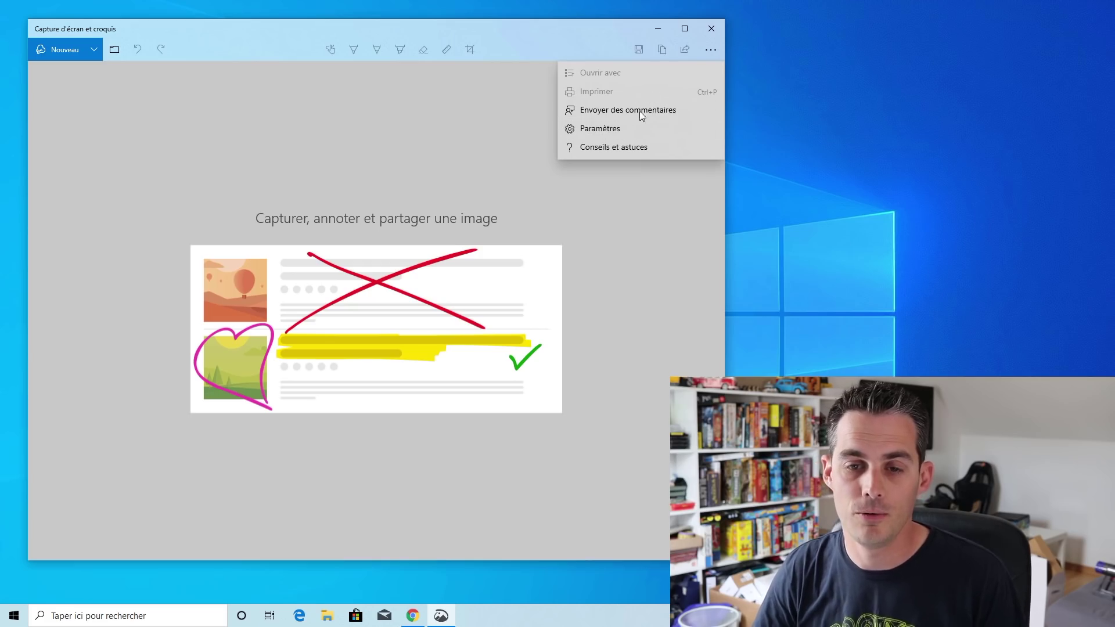
click(631, 196)
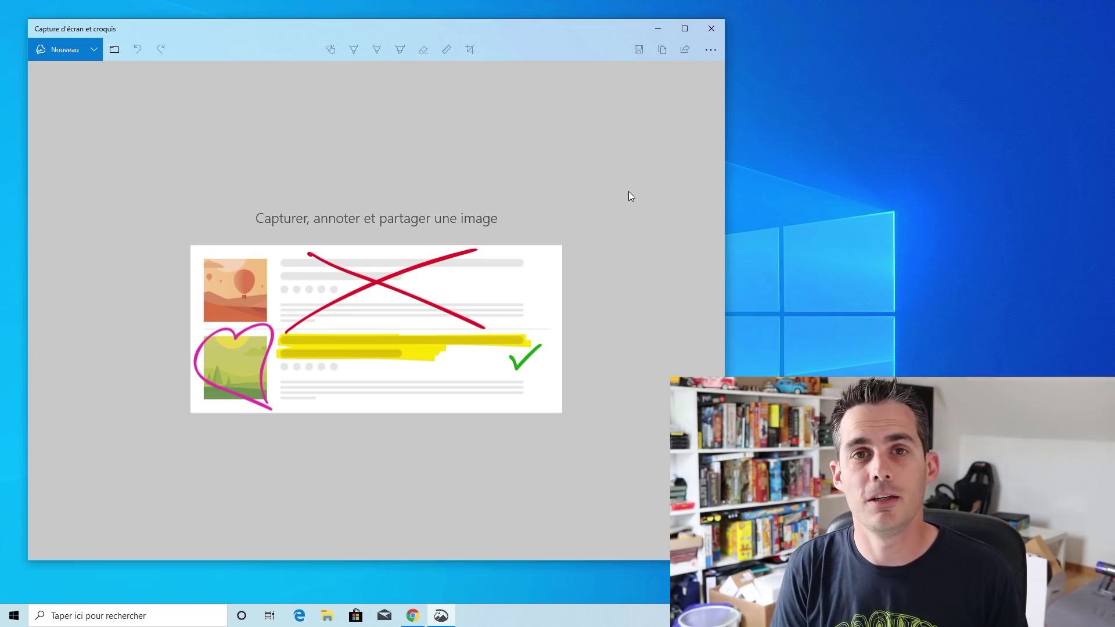